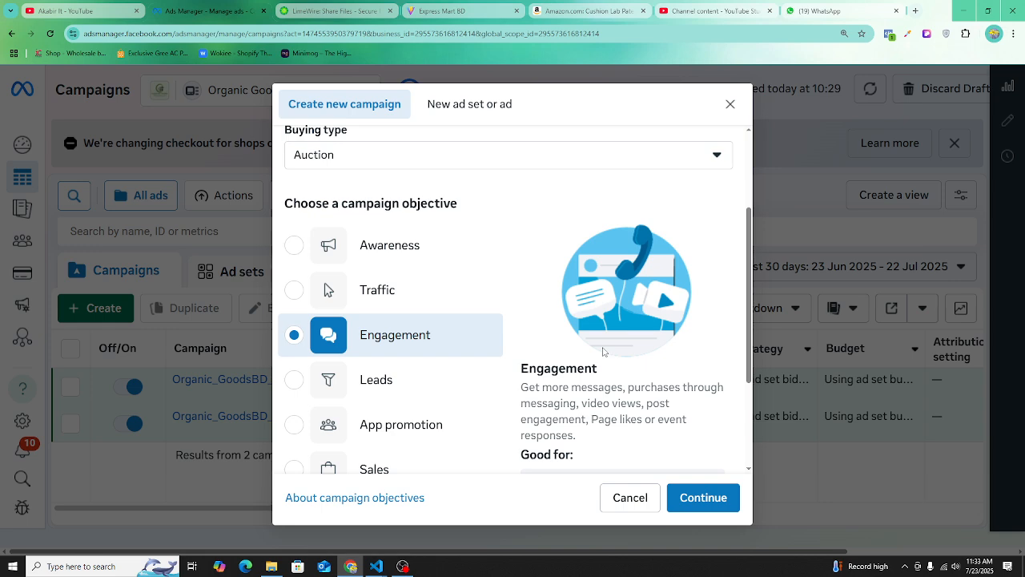
Step: Continue with the Engagement objective and create the campaign using the manual engagement campaign setup
{"action": "scroll", "coordinate": [465, 369], "scroll_direction": "down", "scroll_amount": 2}
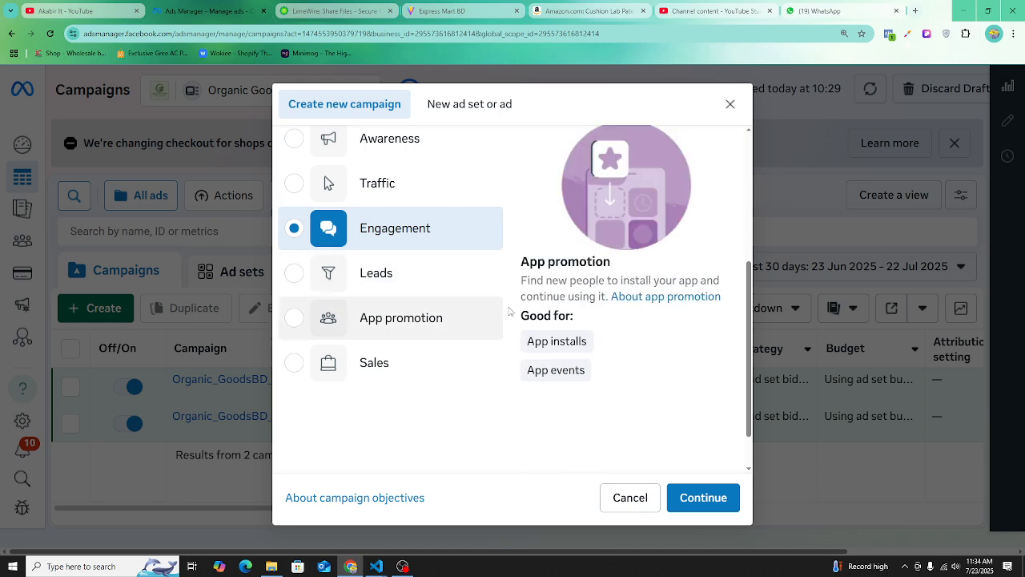
{"action": "mouse_move", "coordinate": [592, 373]}
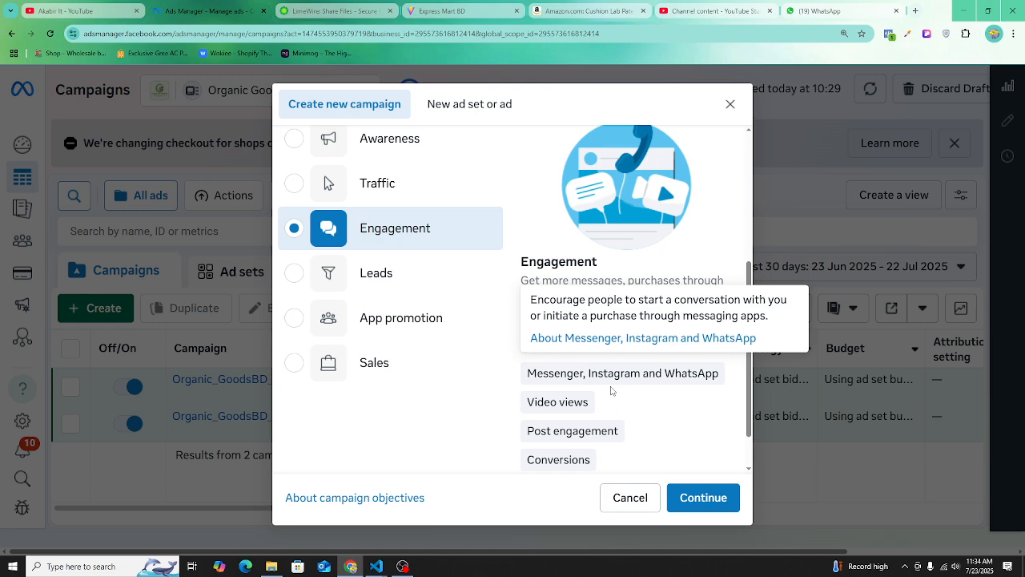
{"action": "scroll", "coordinate": [610, 389], "scroll_direction": "up", "scroll_amount": 1}
{"action": "scroll", "coordinate": [585, 384], "scroll_direction": "down", "scroll_amount": 2}
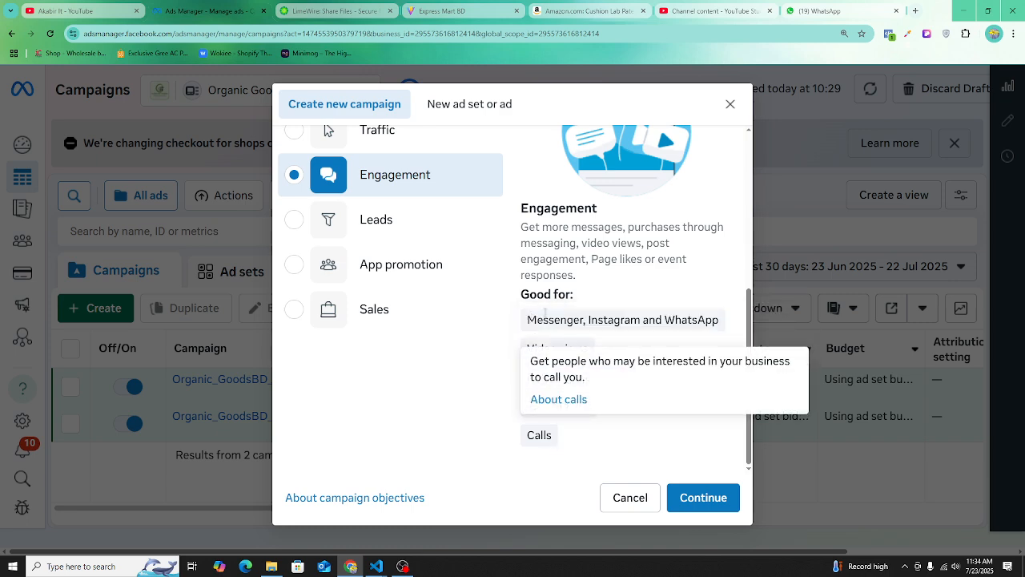
{"action": "left_click", "coordinate": [695, 495]}
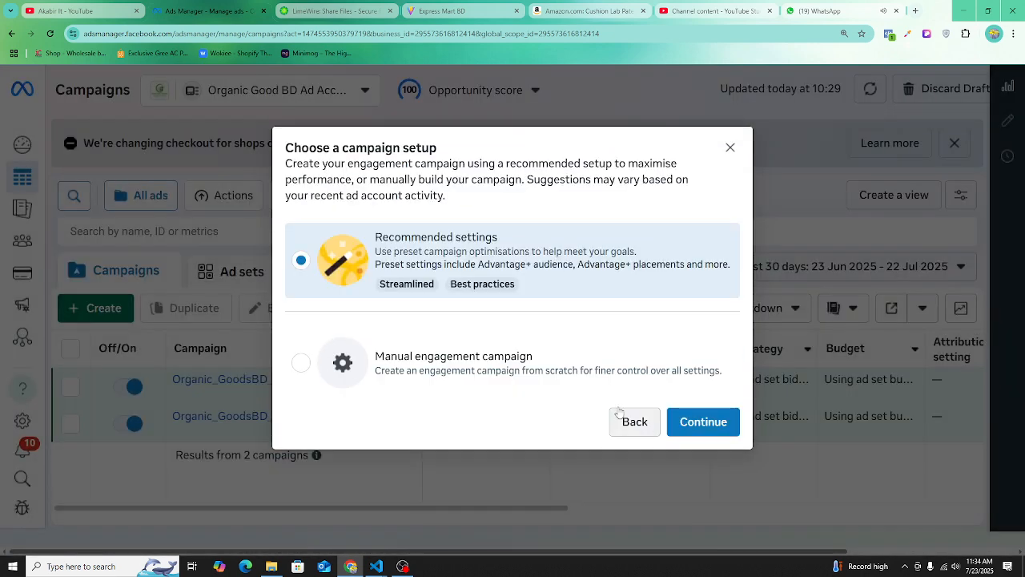
{"action": "left_click", "coordinate": [539, 387]}
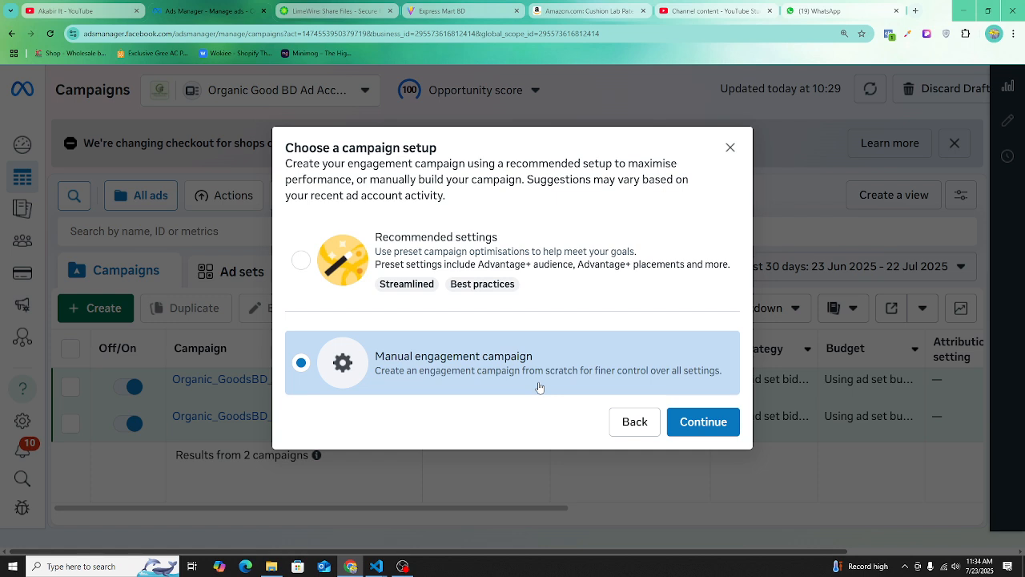
{"action": "left_click", "coordinate": [716, 425]}
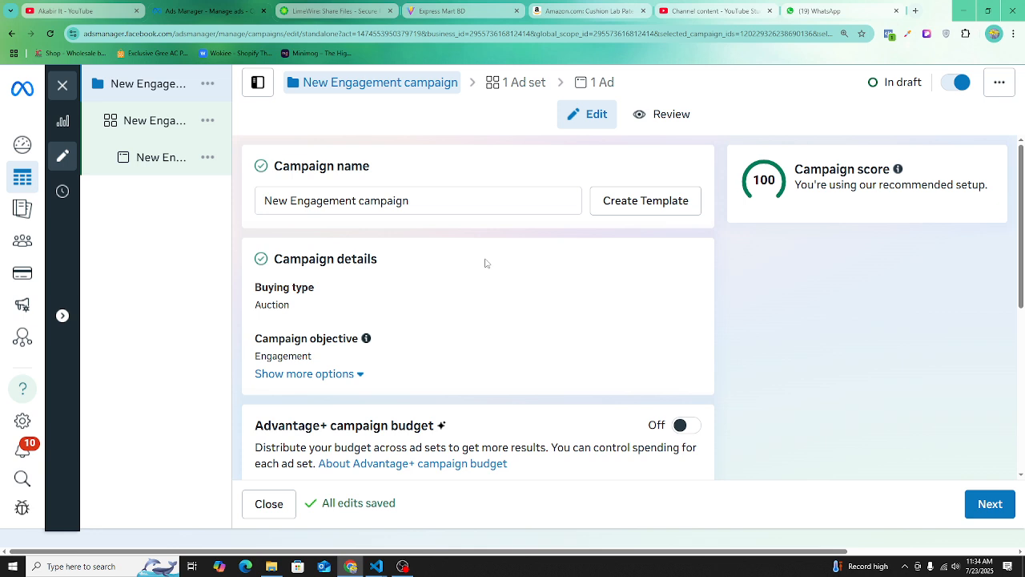
Step: Rename the campaign as Facebook_Page_Like_Eng_Camp_23_05_25
{"action": "triple_click", "coordinate": [429, 197]}
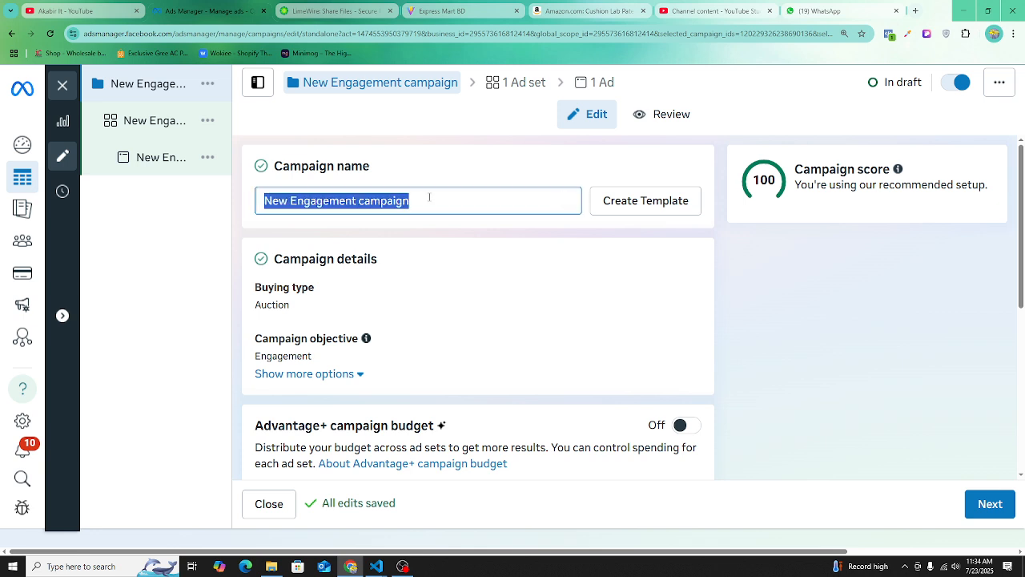
{"action": "key", "text": "BackSpace"}
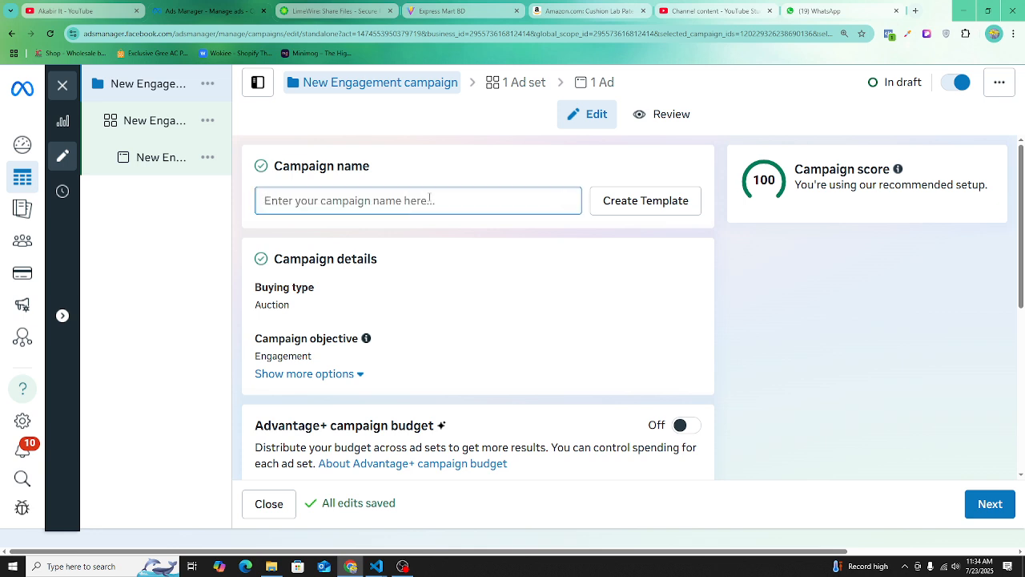
{"action": "type", "text": "Fac"}
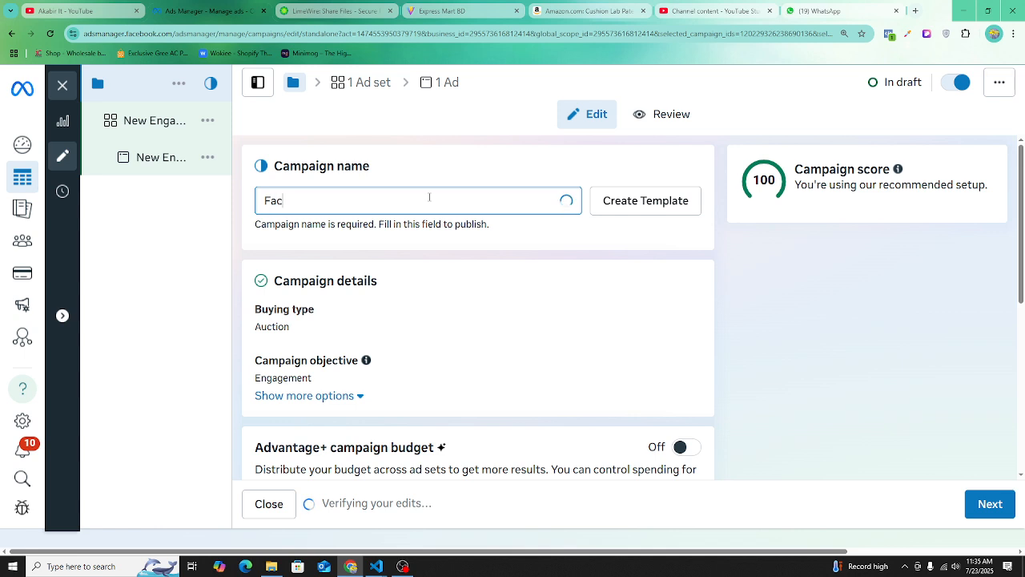
{"action": "type", "text": "e"}
{"action": "key", "text": "BackSpace"}
{"action": "key", "text": "BackSpace"}
{"action": "key", "text": "BackSpace"}
{"action": "key", "text": "BackSpace"}
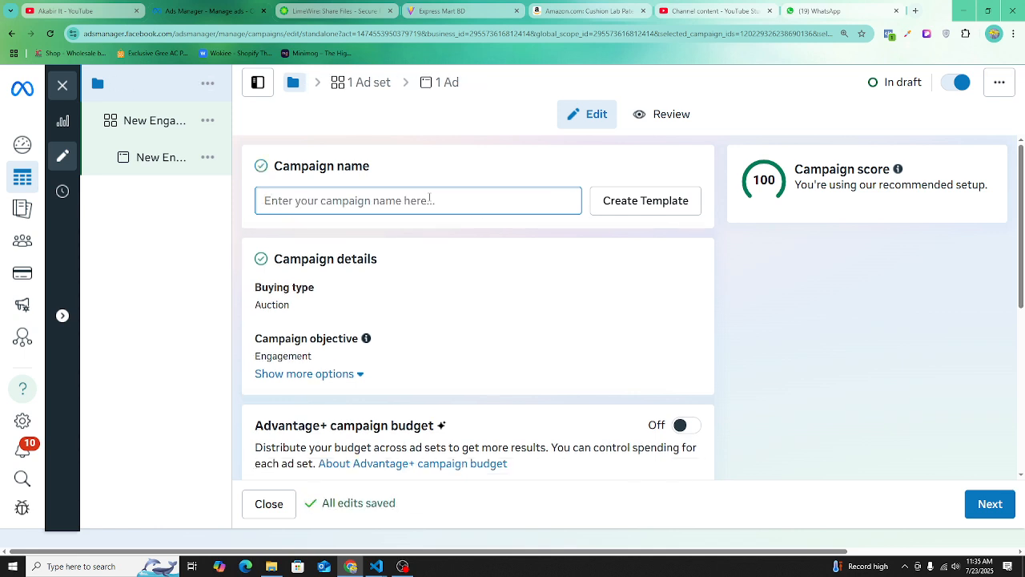
{"action": "type", "text": "Facebook "}
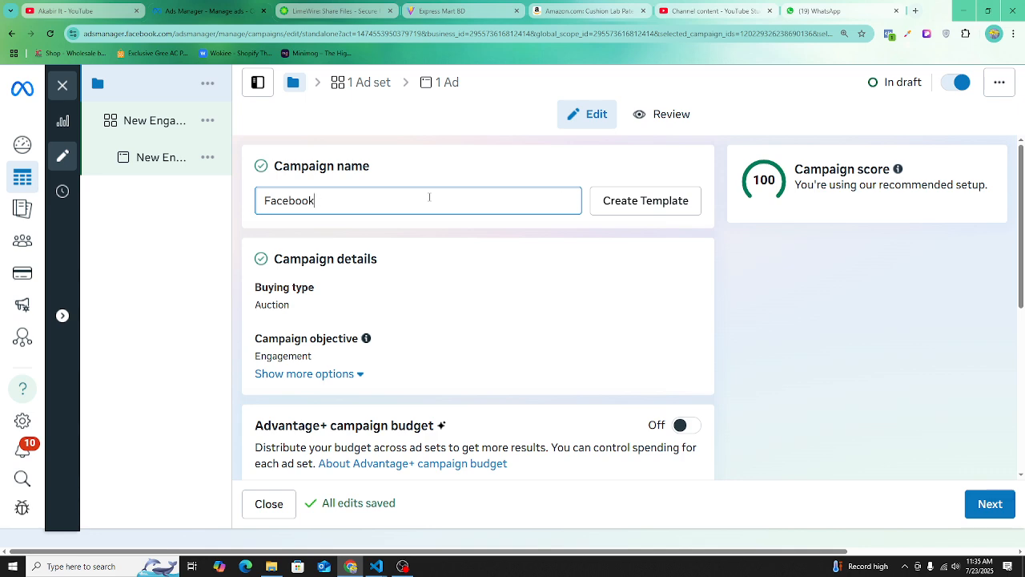
{"action": "type", "text": "_"}
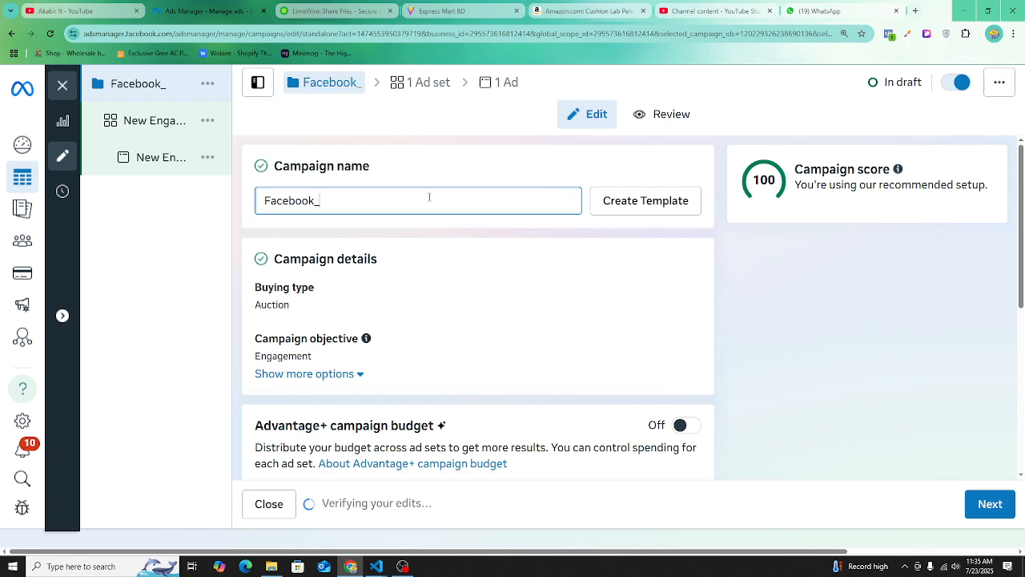
{"action": "type", "text": "Page"}
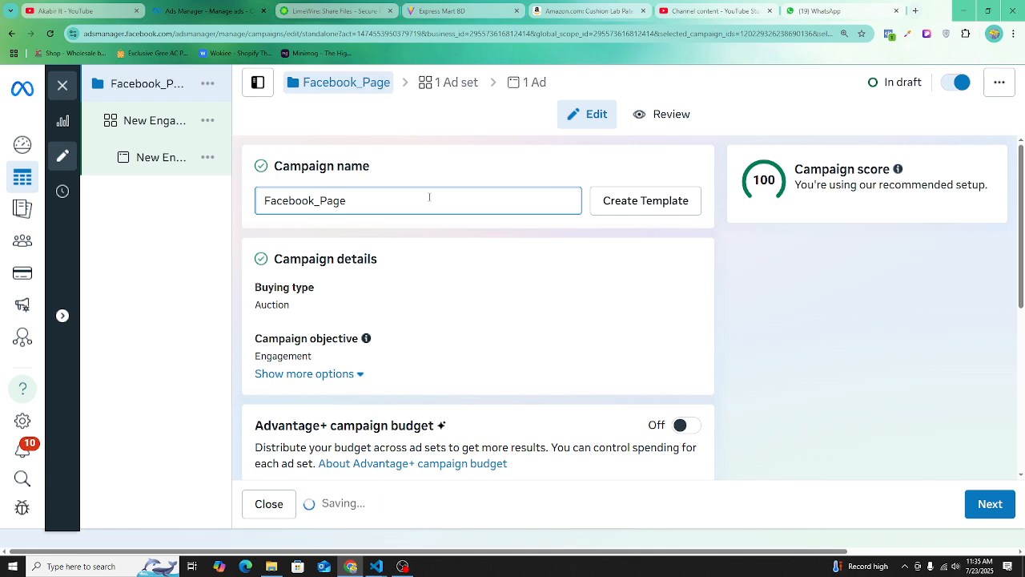
{"action": "type", "text": "_Li"}
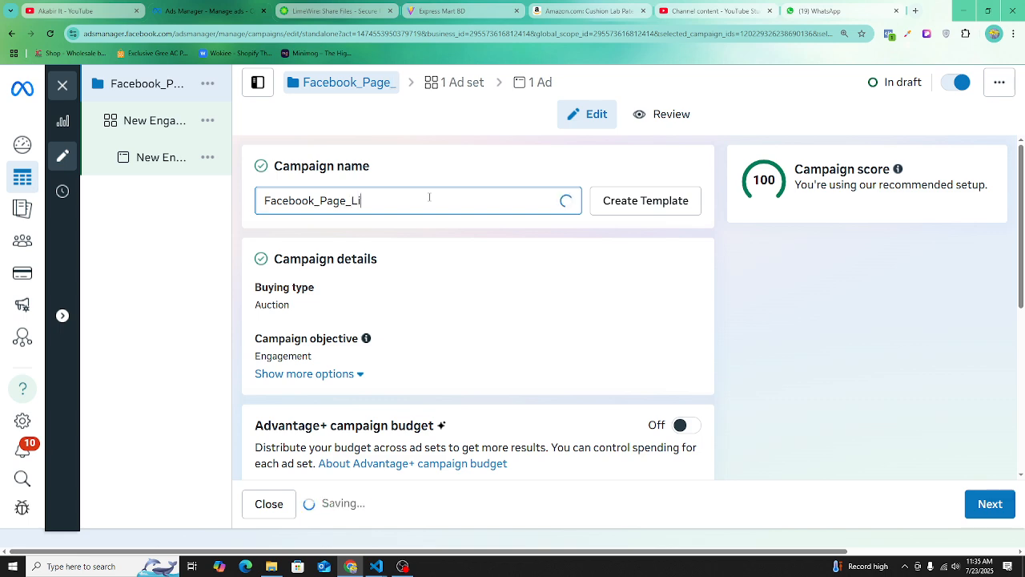
{"action": "type", "text": "ke_"}
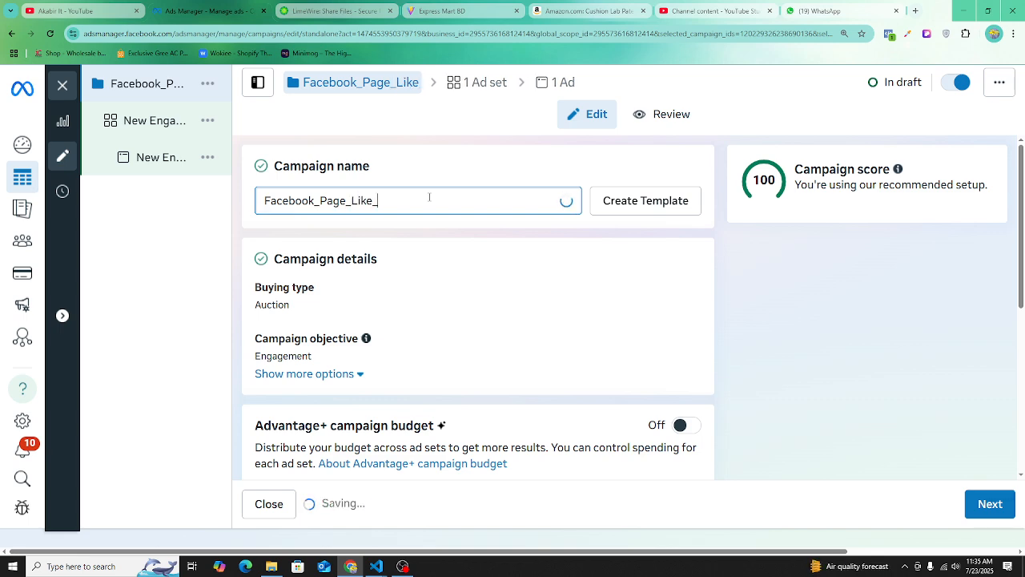
{"action": "type", "text": "Eng"}
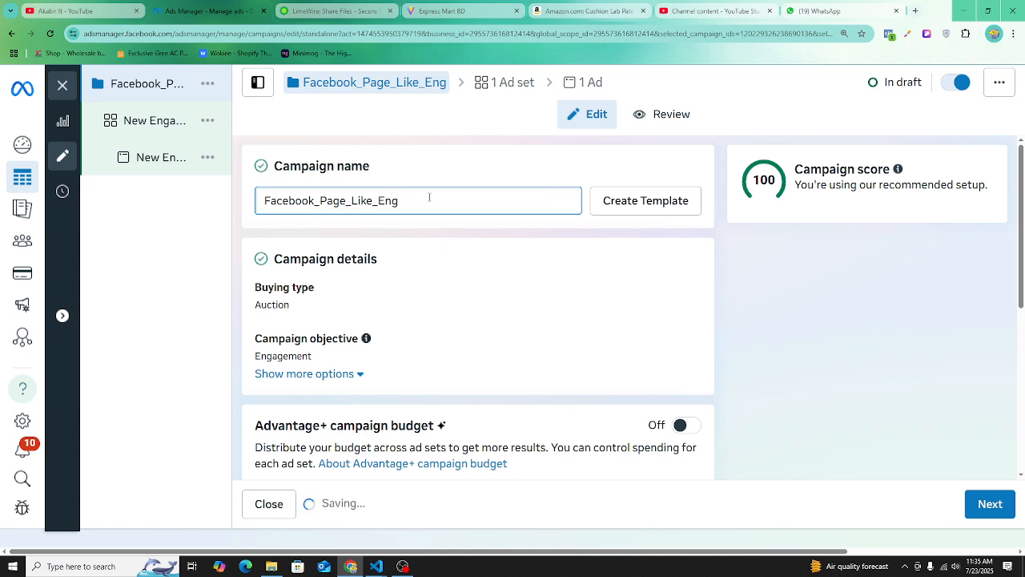
{"action": "type", "text": "_Camp"}
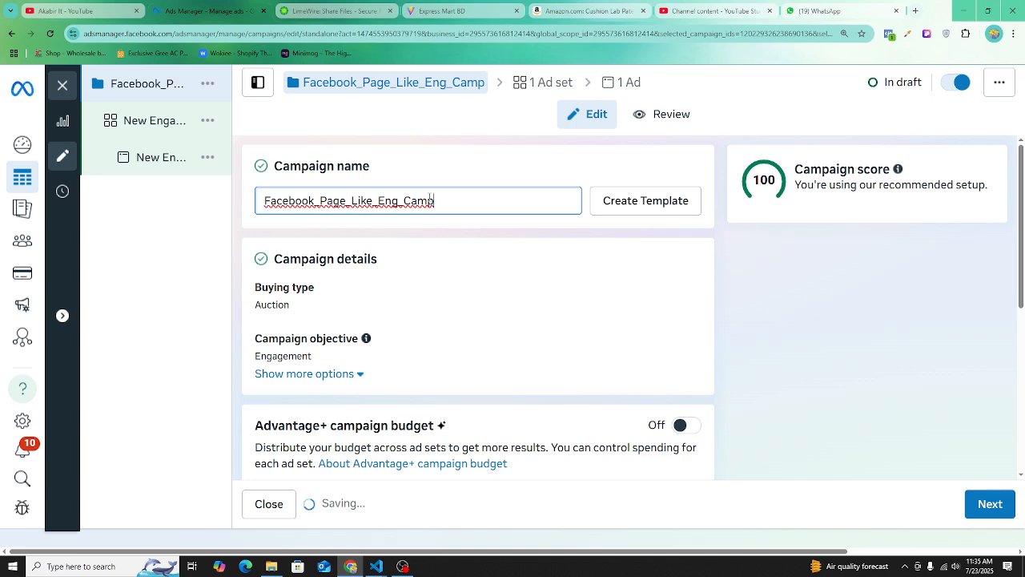
{"action": "type", "text": "_23"}
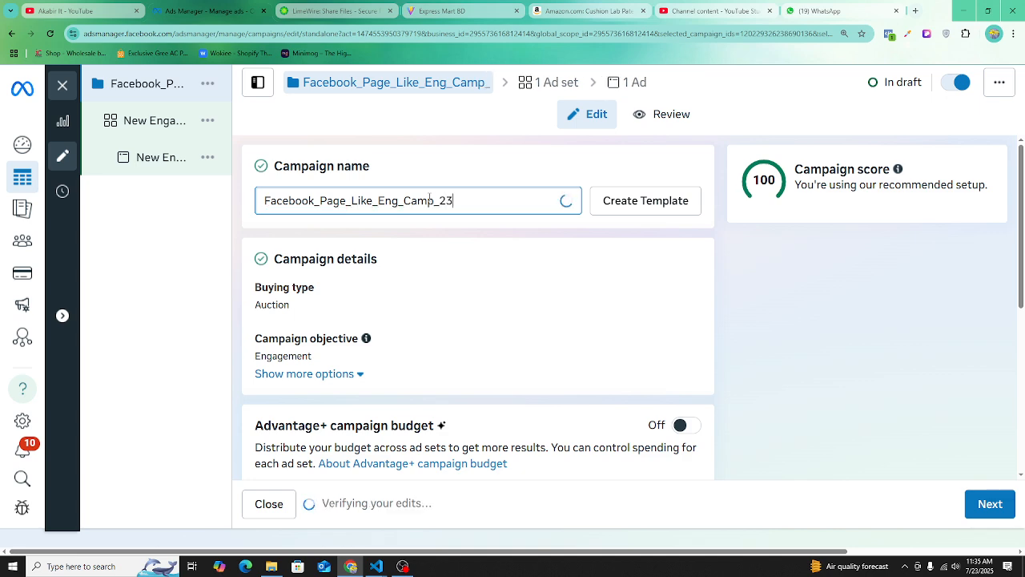
{"action": "type", "text": "_"}
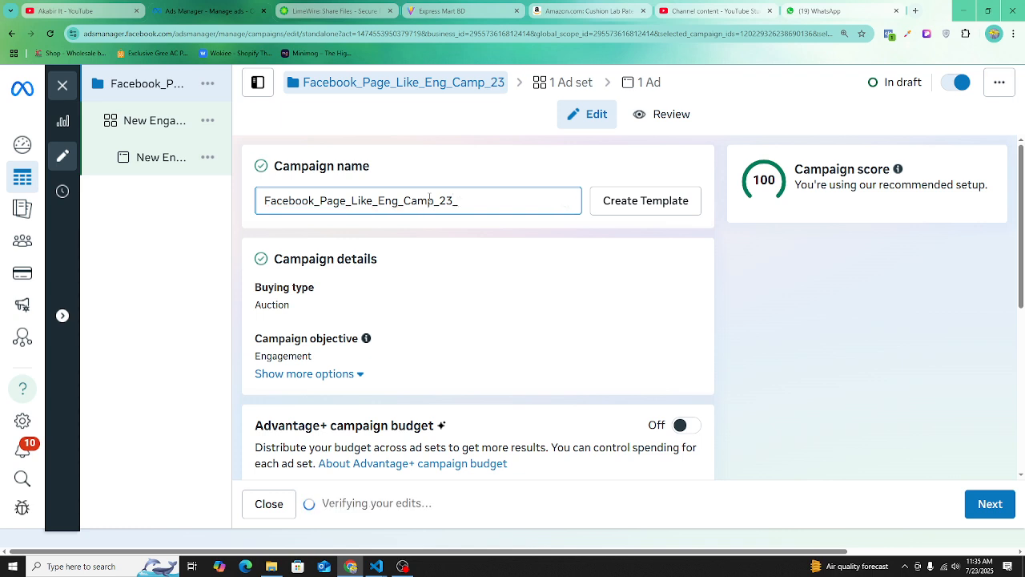
{"action": "type", "text": "05_"}
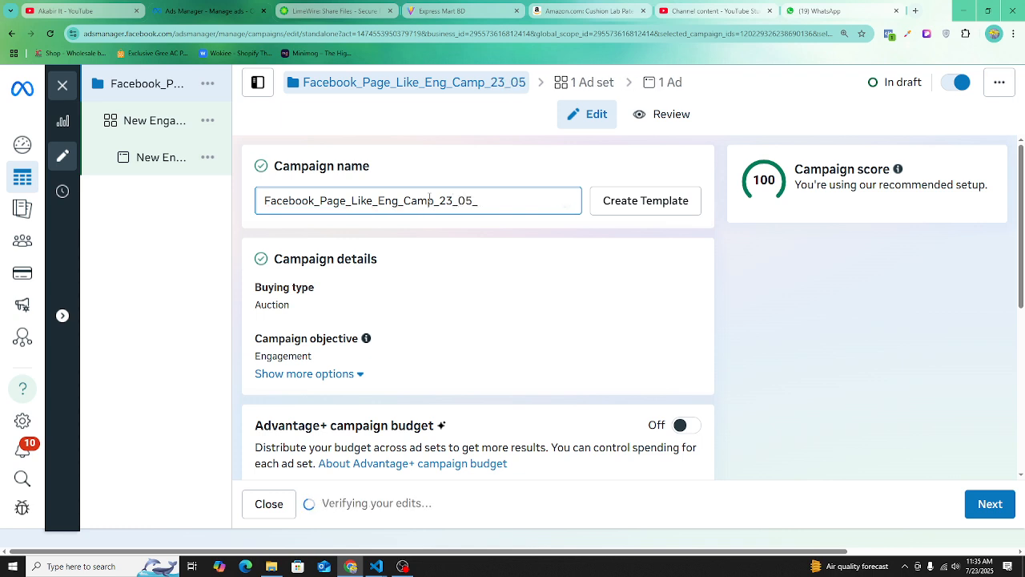
{"action": "type", "text": "25"}
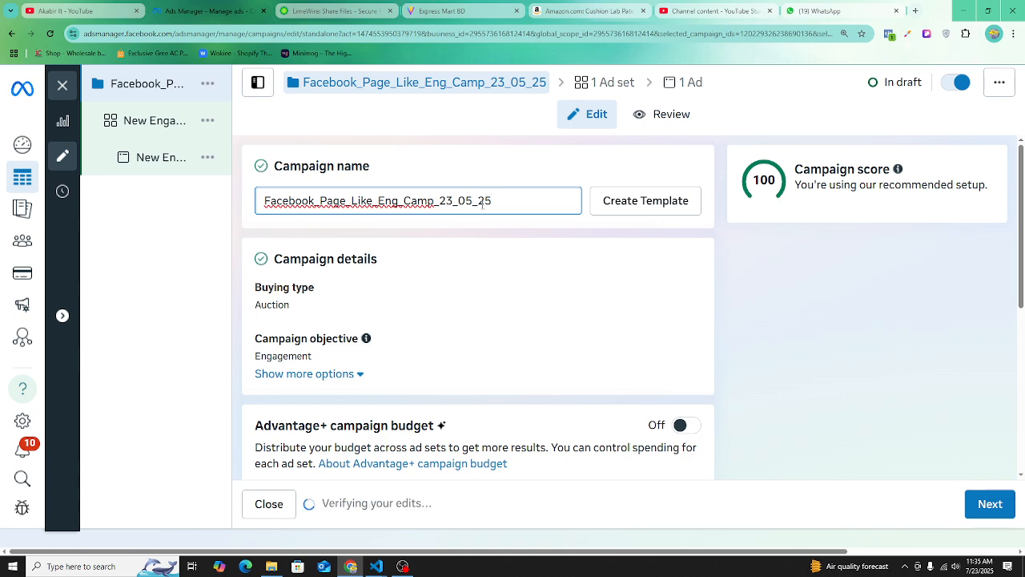
Step: Check the remaining campaign settings, proceed to the ad set level and select the default ad set name for replacement
{"action": "scroll", "coordinate": [441, 267], "scroll_direction": "down", "scroll_amount": 2}
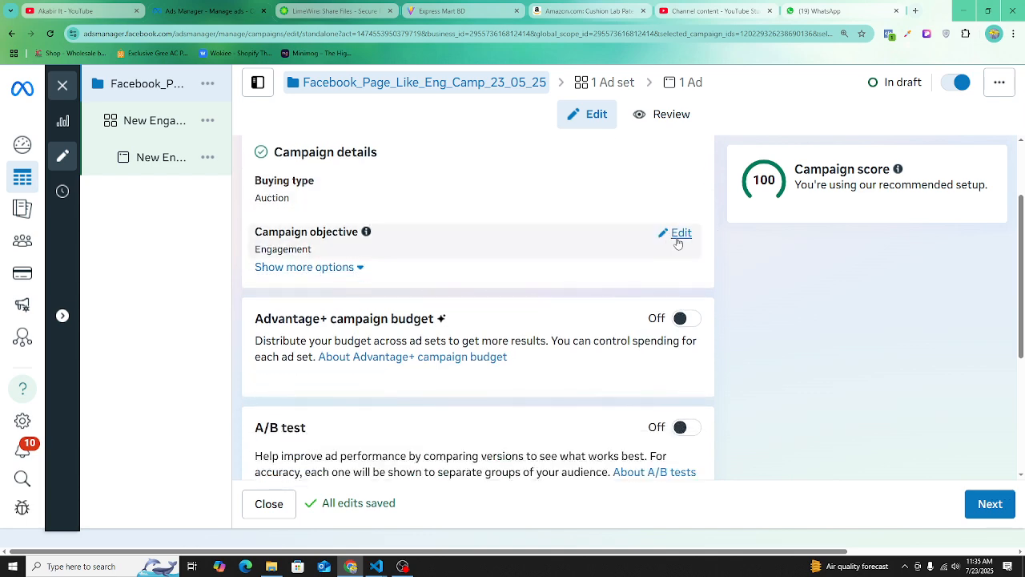
{"action": "scroll", "coordinate": [369, 396], "scroll_direction": "down", "scroll_amount": 2}
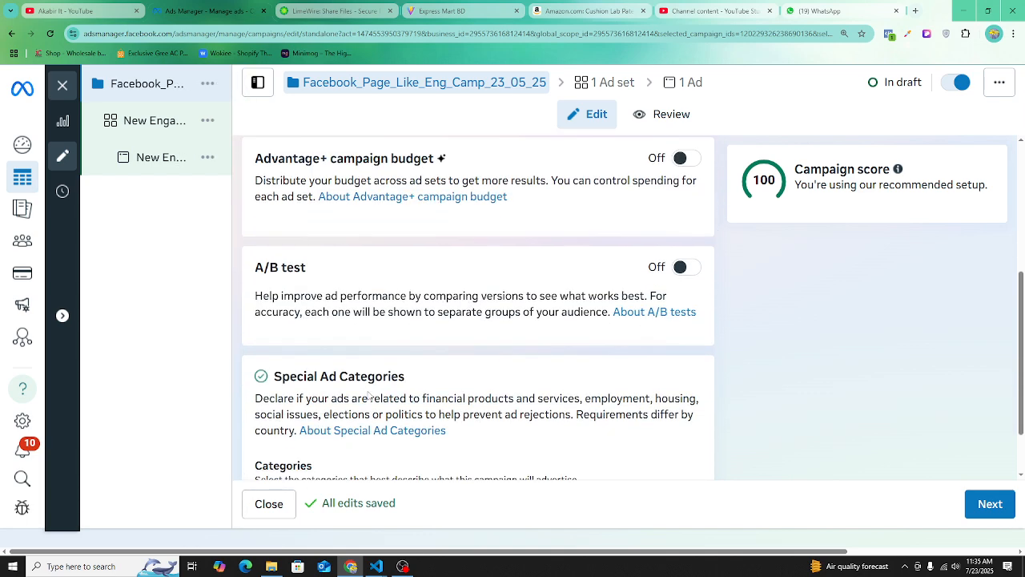
{"action": "scroll", "coordinate": [370, 396], "scroll_direction": "down", "scroll_amount": 1}
{"action": "scroll", "coordinate": [396, 394], "scroll_direction": "up", "scroll_amount": 5}
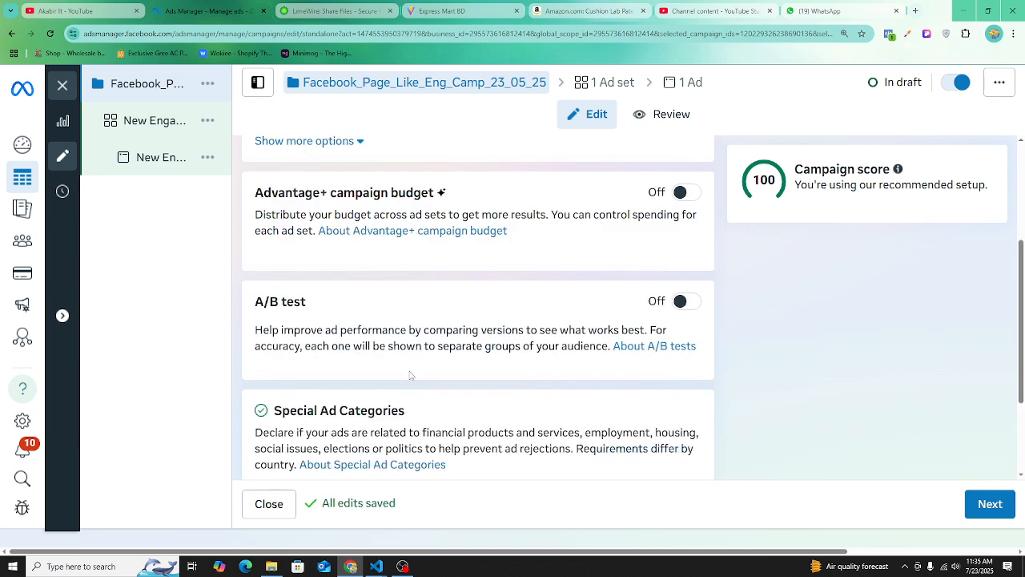
{"action": "left_click", "coordinate": [987, 504]}
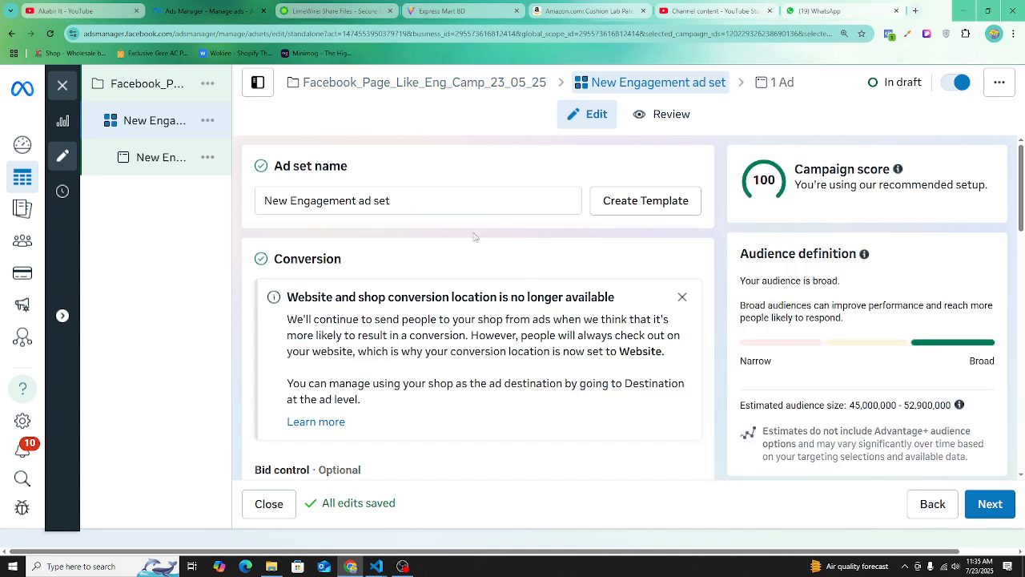
{"action": "double_click", "coordinate": [422, 207]}
{"action": "left_click", "coordinate": [423, 206]}
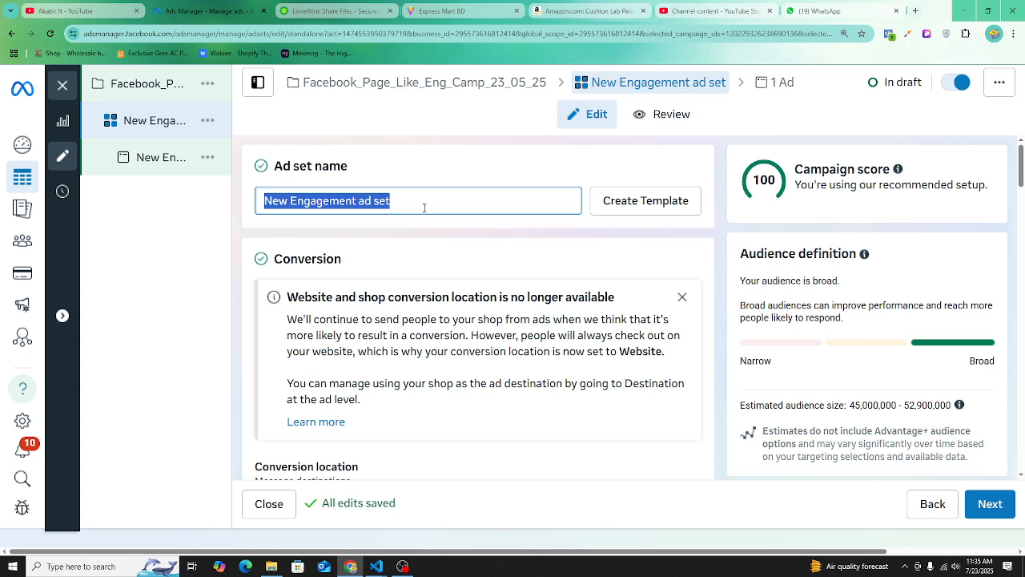
{"action": "type", "text": "Face"}
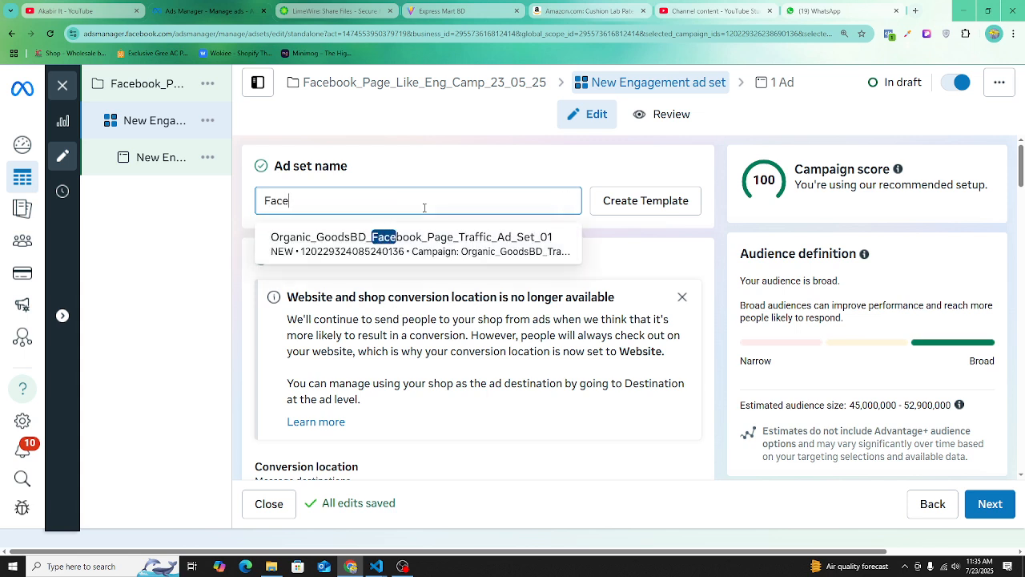
{"action": "type", "text": " b"}
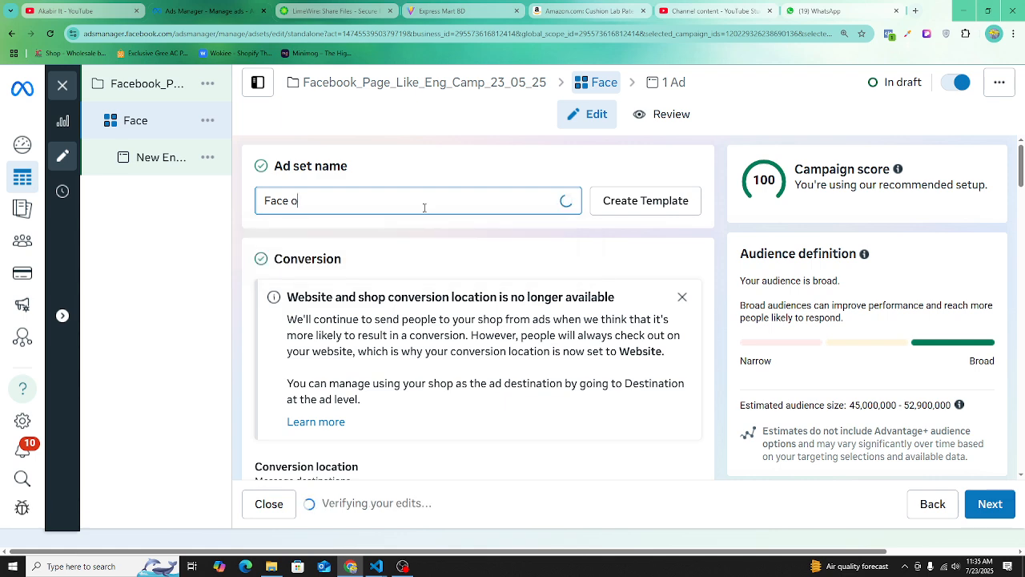
{"action": "key", "text": "BackSpace"}
{"action": "key", "text": "BackSpace"}
{"action": "type", "text": "book"}
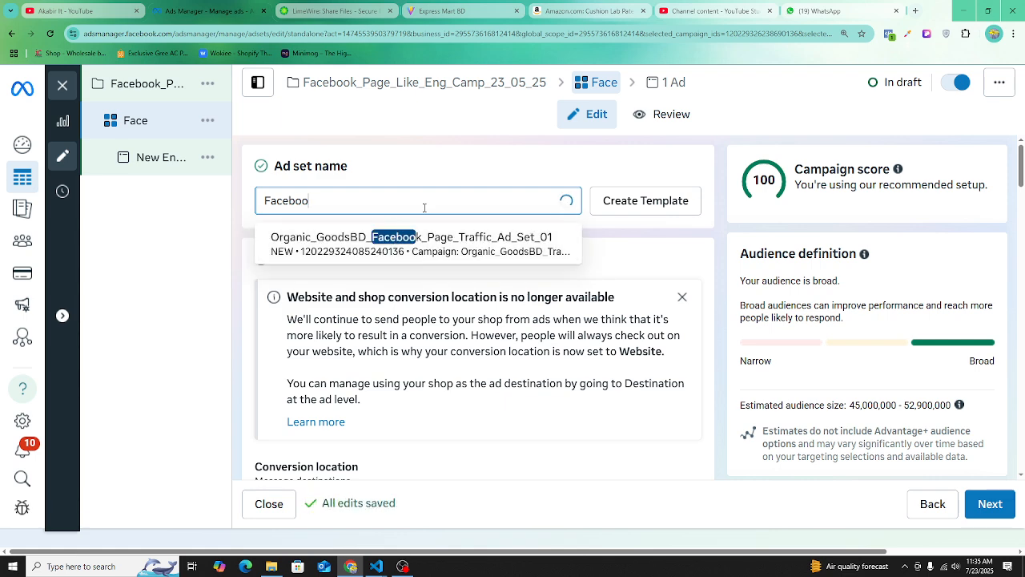
{"action": "key", "text": "BackSpace"}
{"action": "key", "text": "BackSpace"}
{"action": "key", "text": "BackSpace"}
{"action": "key", "text": "BackSpace"}
{"action": "key", "text": "BackSpace"}
{"action": "key", "text": "BackSpace"}
{"action": "key", "text": "BackSpace"}
{"action": "key", "text": "BackSpace"}
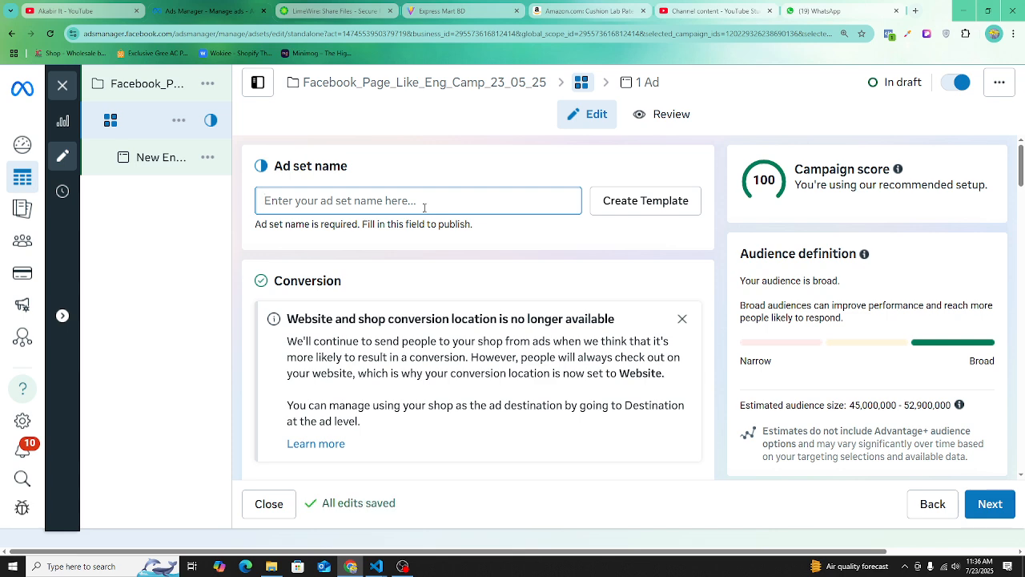
Step: Name the ad set Organic_GoodsBD_Page_Like_Ad_Set_01
{"action": "type", "text": "Organic"}
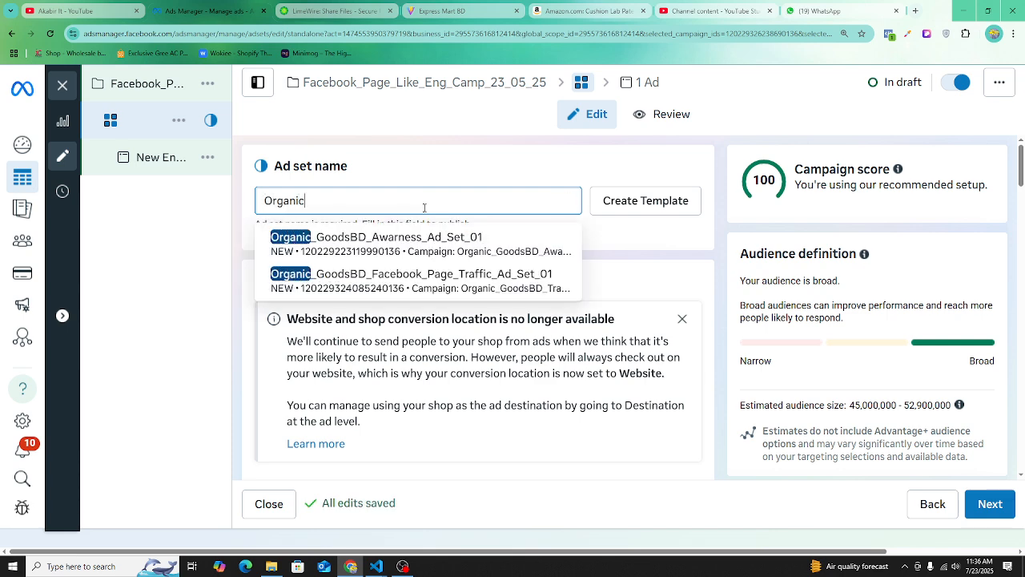
{"action": "type", "text": "_Go"}
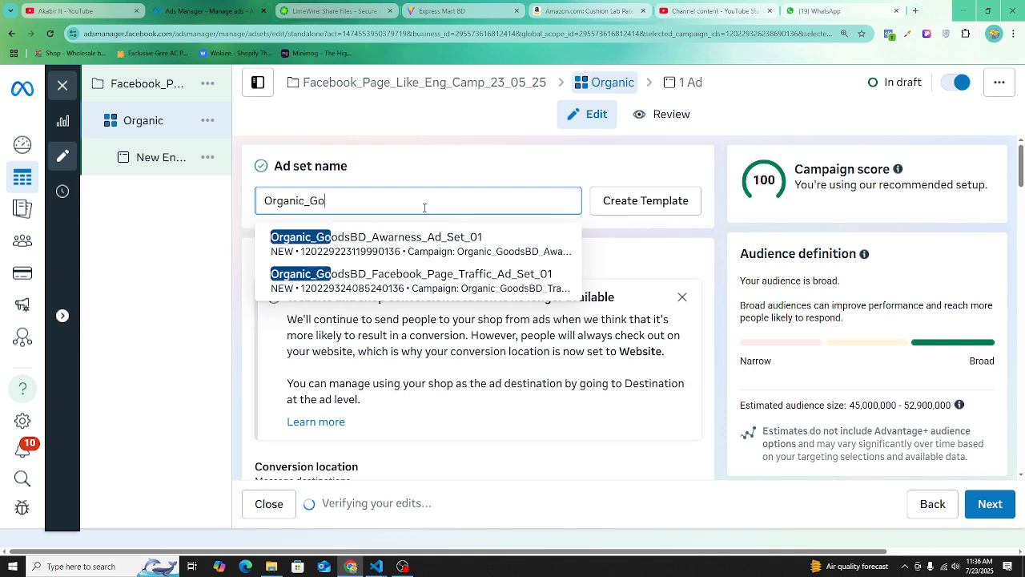
{"action": "type", "text": "odsB"}
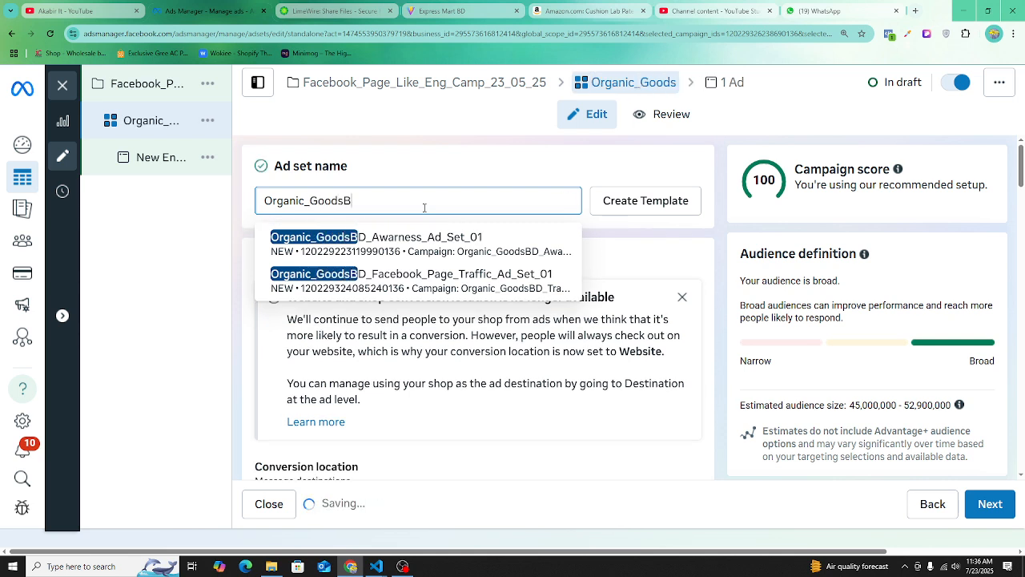
{"action": "type", "text": "D_"}
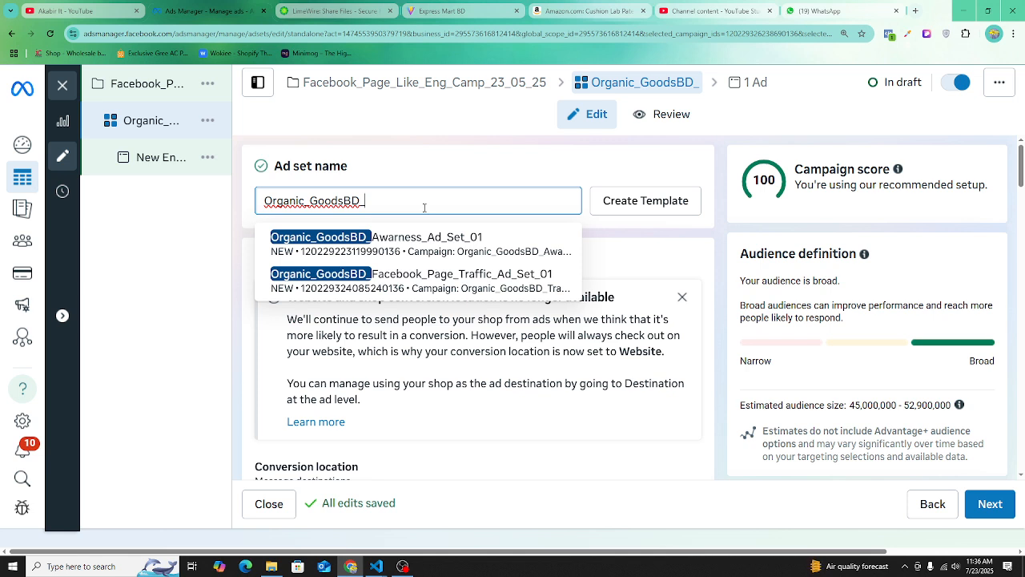
{"action": "type", "text": "F"}
{"action": "key", "text": "BackSpace"}
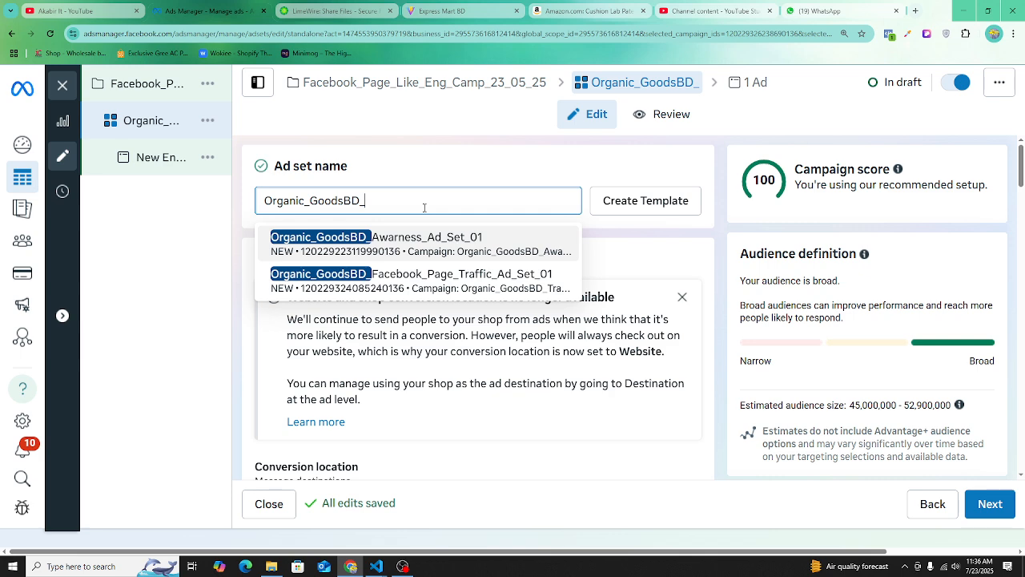
{"action": "type", "text": "Page"}
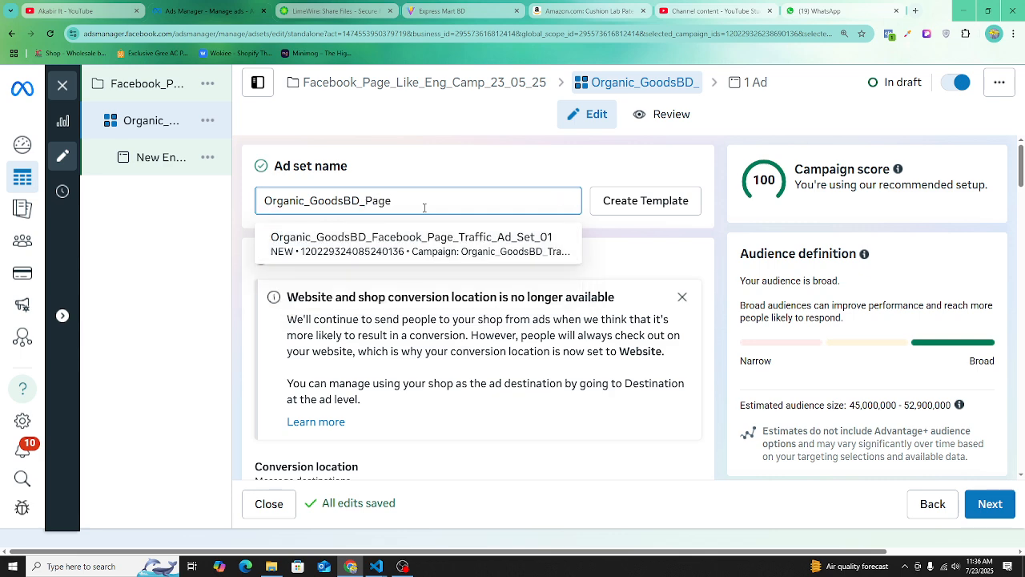
{"action": "type", "text": "_"}
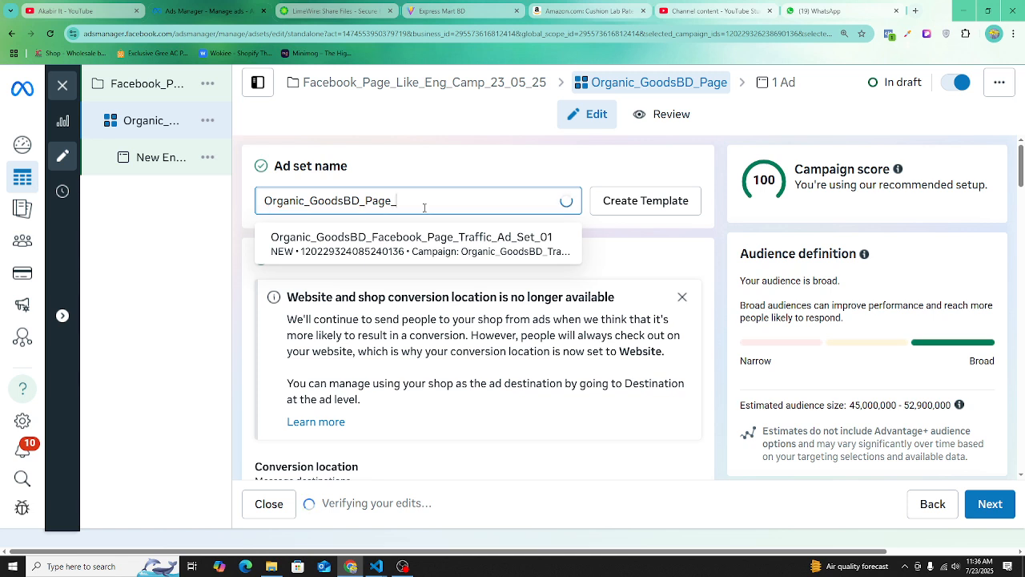
{"action": "type", "text": "Like"}
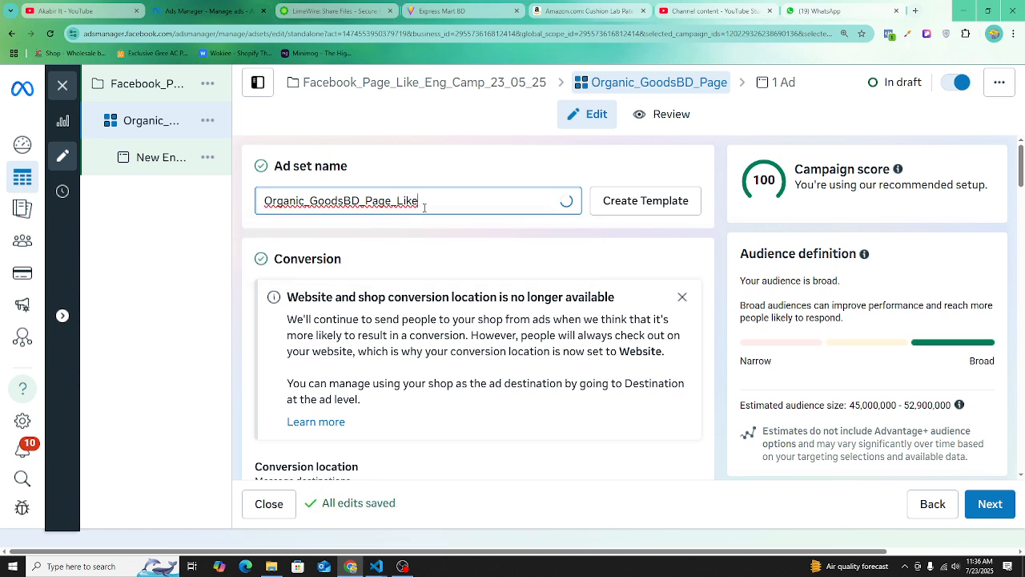
{"action": "type", "text": "_Ad"}
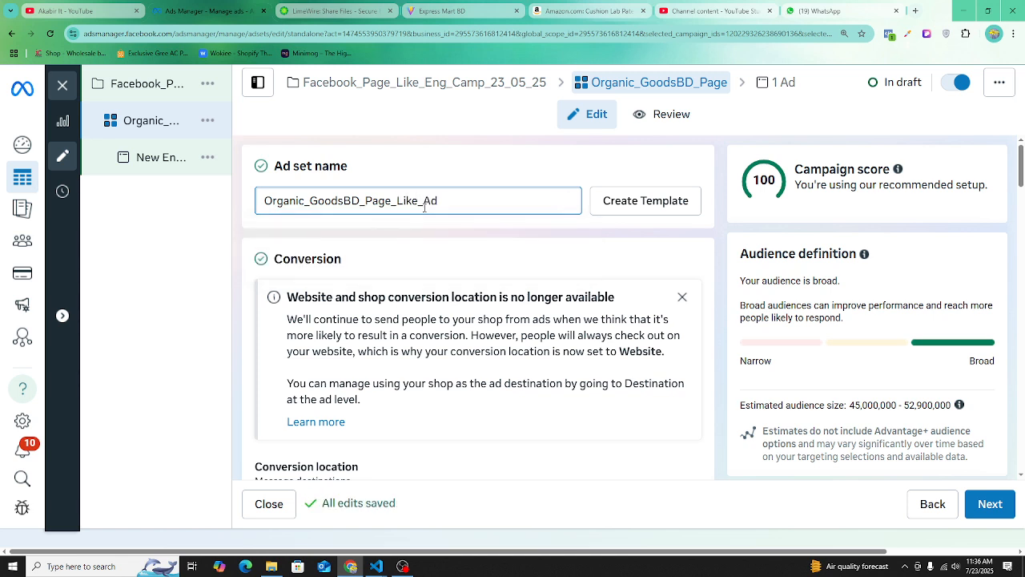
{"action": "type", "text": "_Set"}
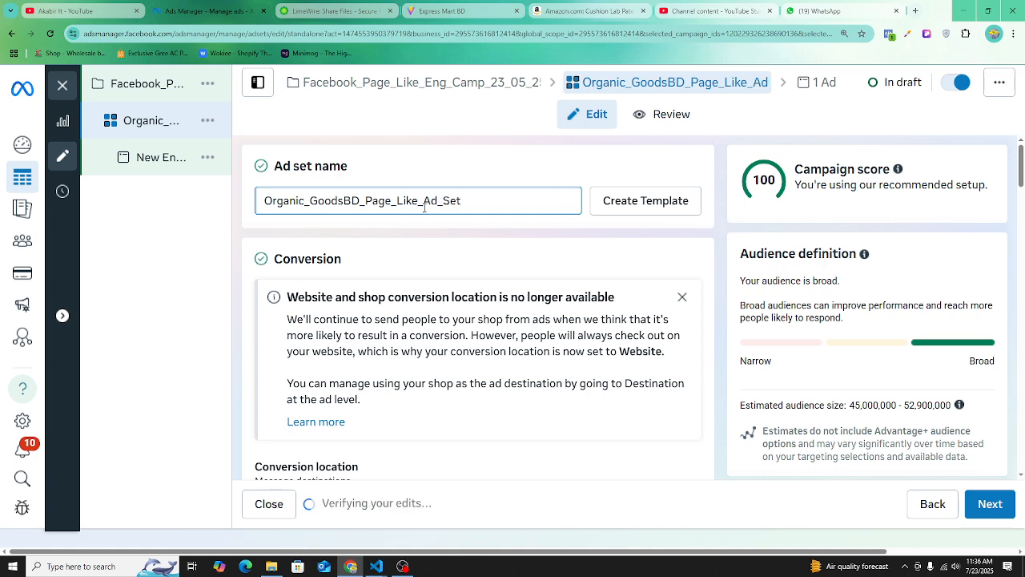
{"action": "type", "text": "_01"}
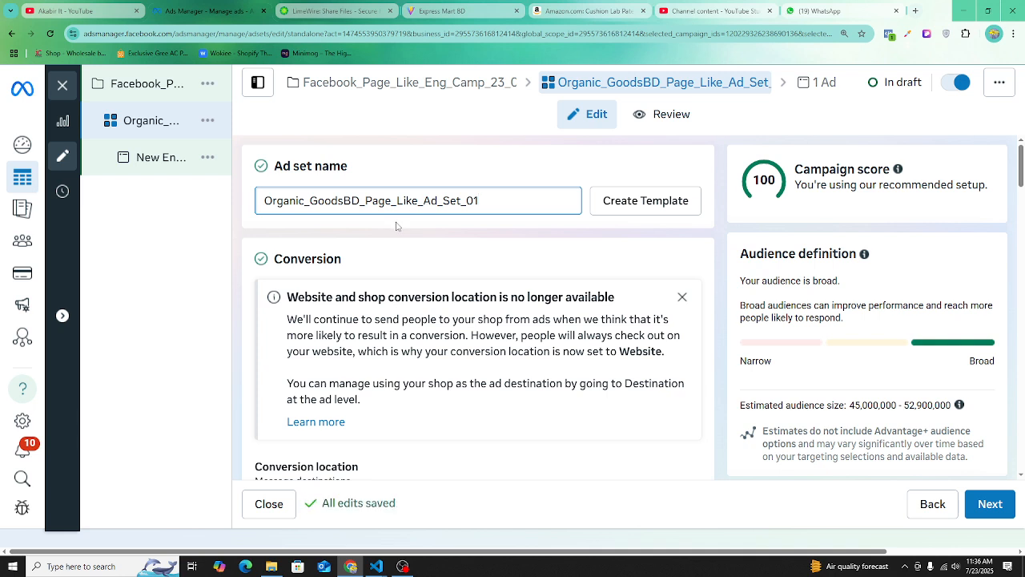
Step: Change the ad set's conversion location from message destinations to Facebook Page
{"action": "scroll", "coordinate": [417, 204], "scroll_direction": "down", "scroll_amount": 2}
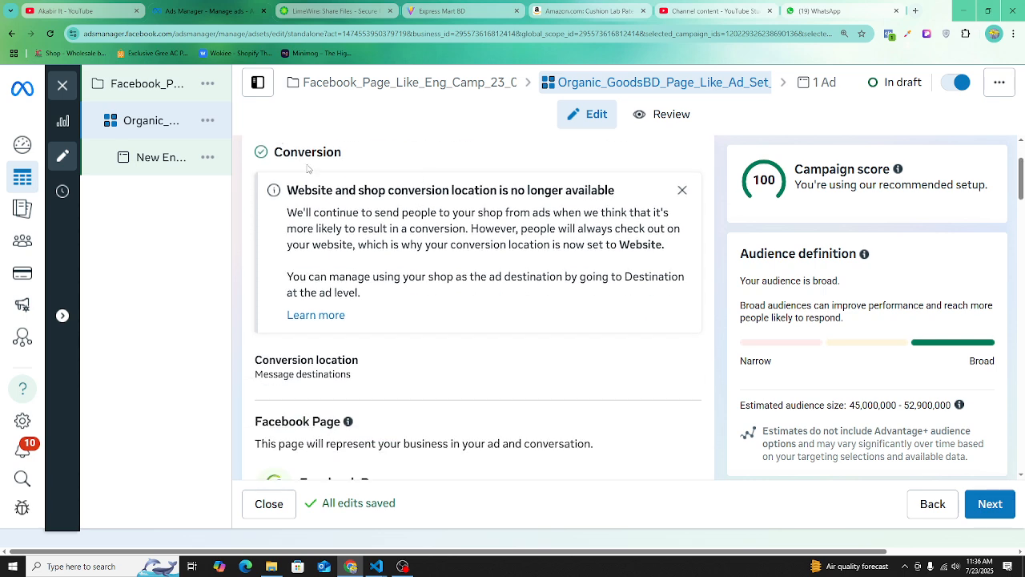
{"action": "scroll", "coordinate": [306, 177], "scroll_direction": "down", "scroll_amount": 3}
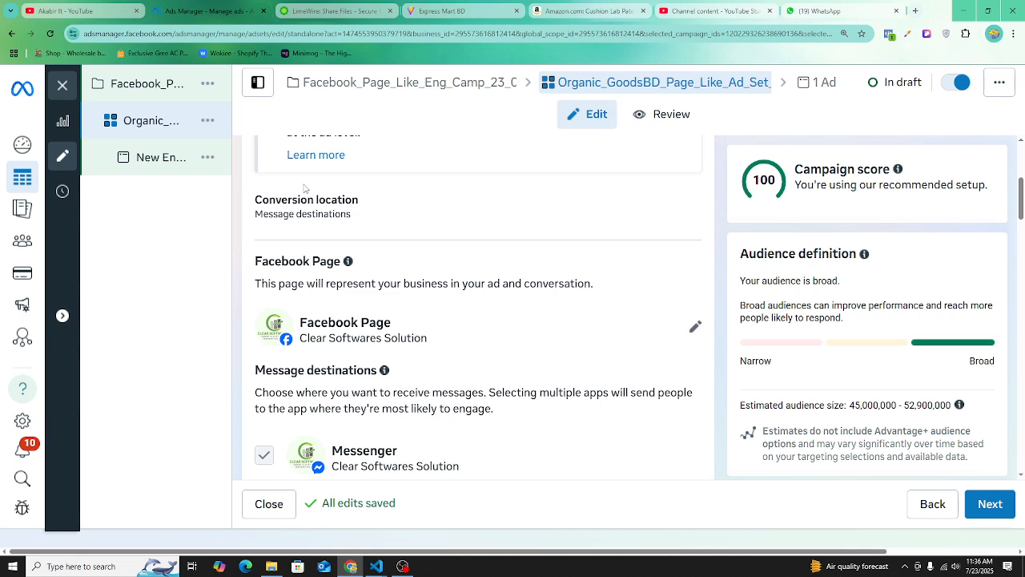
{"action": "scroll", "coordinate": [305, 188], "scroll_direction": "up", "scroll_amount": 2}
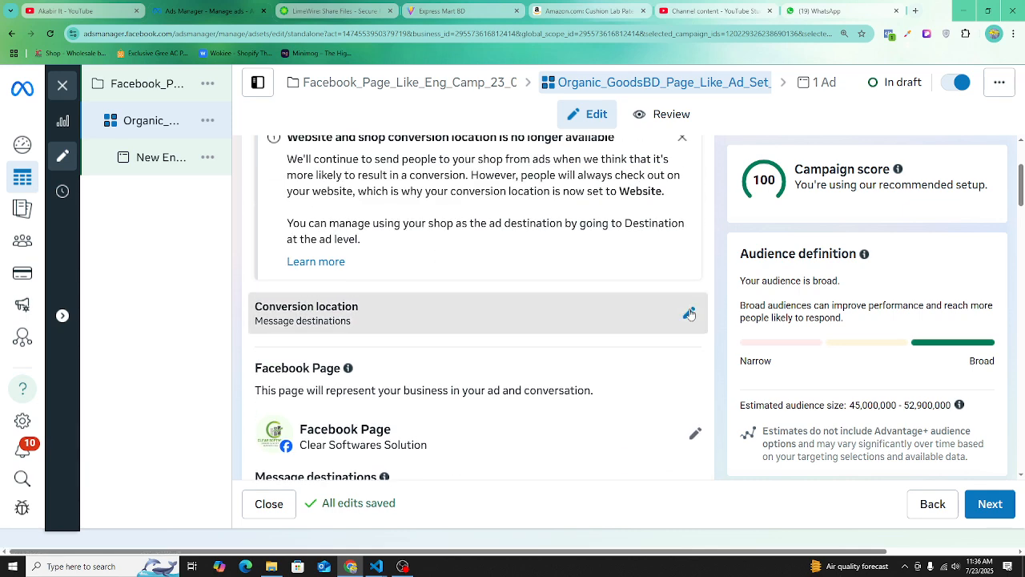
{"action": "left_click", "coordinate": [690, 314]}
{"action": "scroll", "coordinate": [467, 314], "scroll_direction": "down", "scroll_amount": 3}
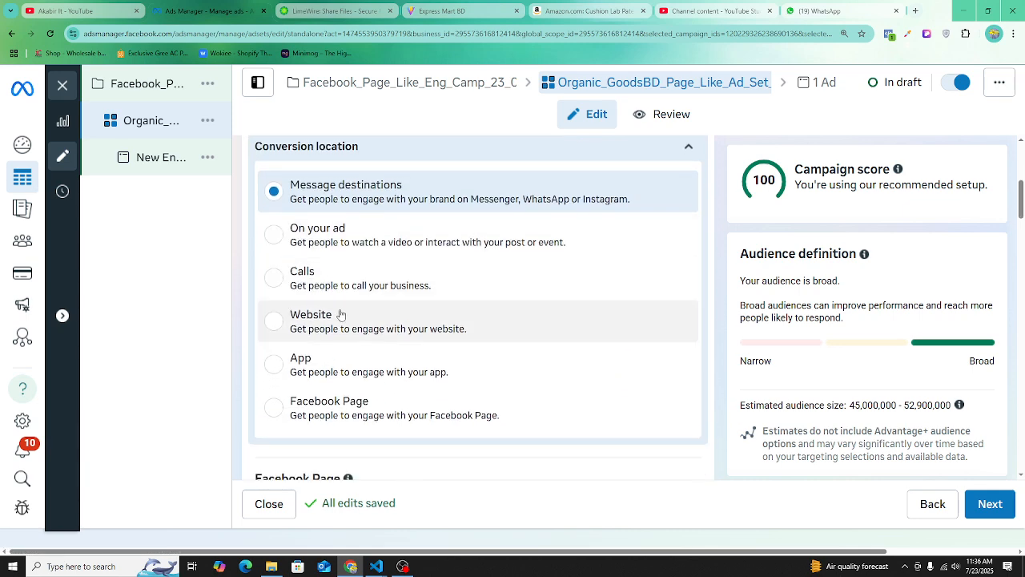
{"action": "scroll", "coordinate": [340, 315], "scroll_direction": "down", "scroll_amount": 1}
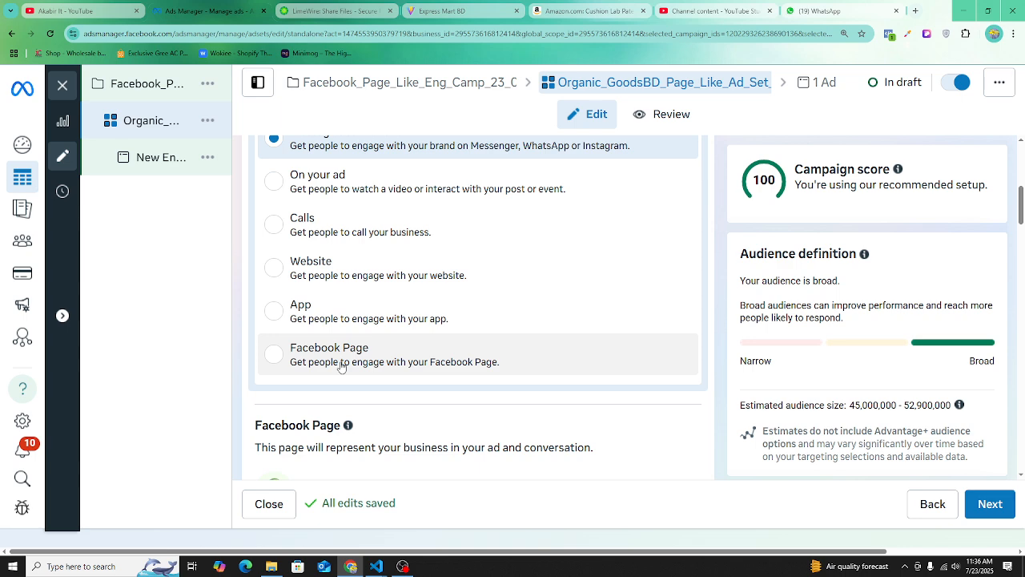
{"action": "left_click", "coordinate": [342, 366]}
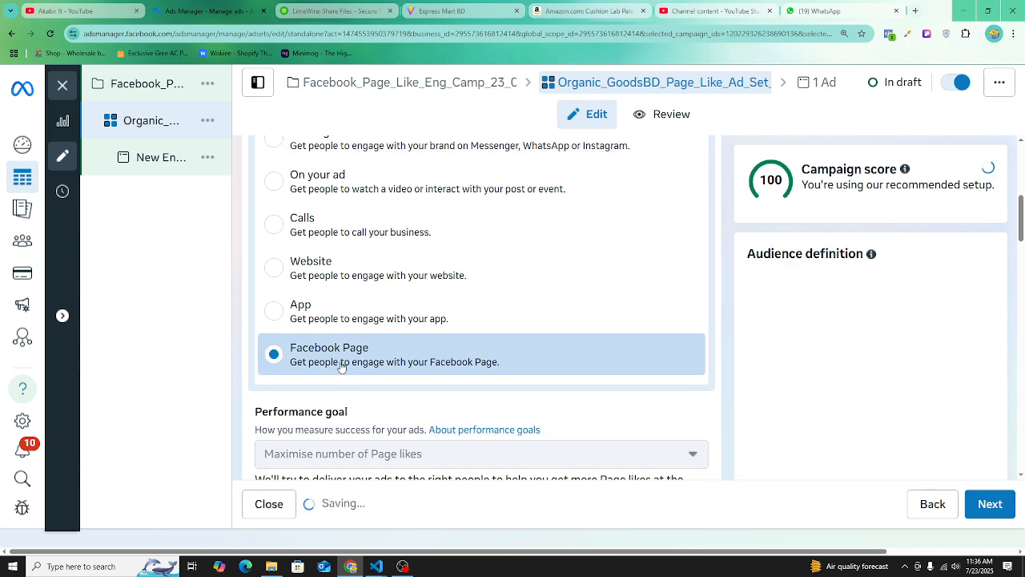
Step: Choose Organic Goods BD as the Facebook Page to promote with the page-like ad set
{"action": "scroll", "coordinate": [374, 326], "scroll_direction": "down", "scroll_amount": 2}
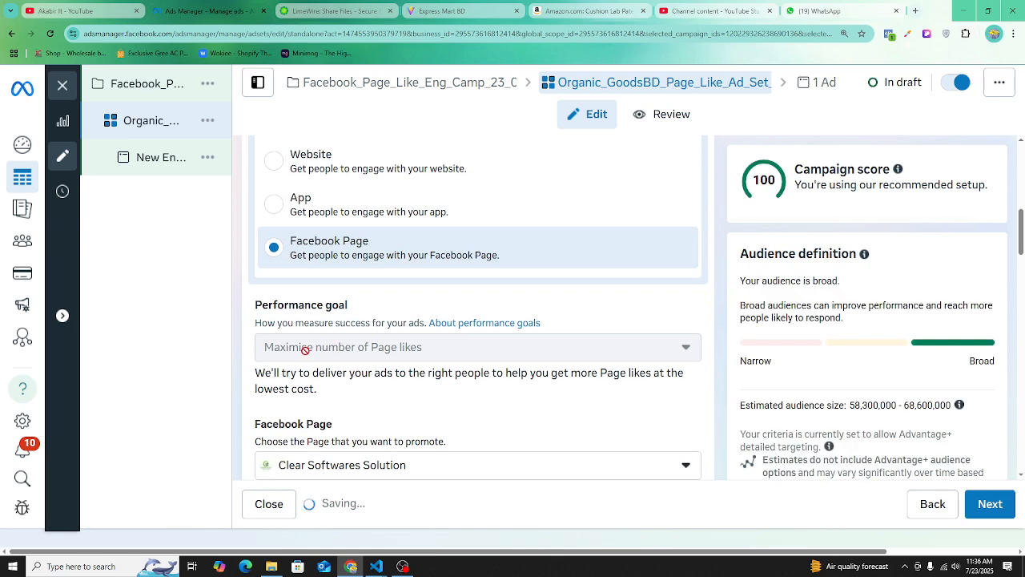
{"action": "mouse_move", "coordinate": [362, 356]}
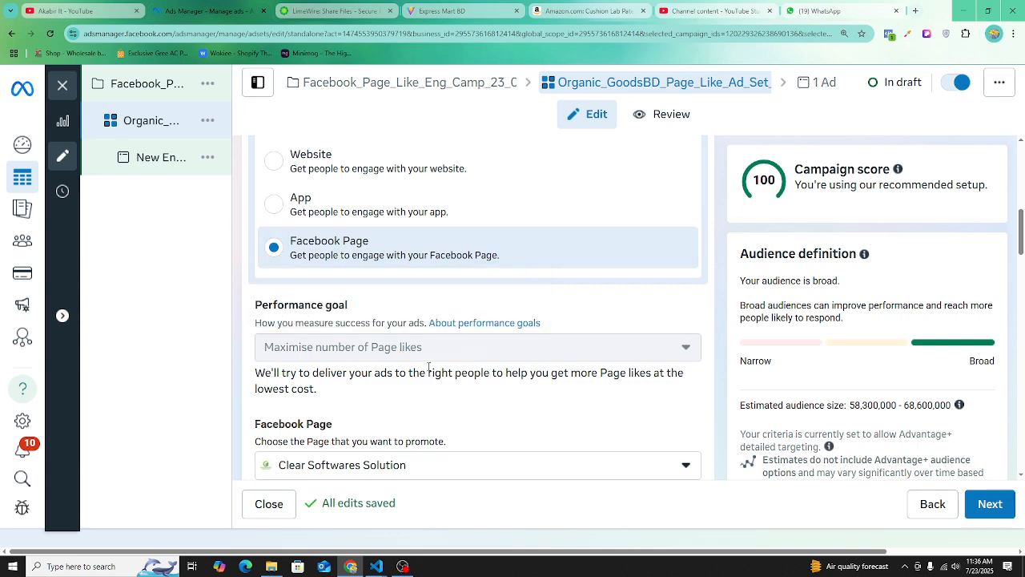
{"action": "scroll", "coordinate": [429, 367], "scroll_direction": "down", "scroll_amount": 1}
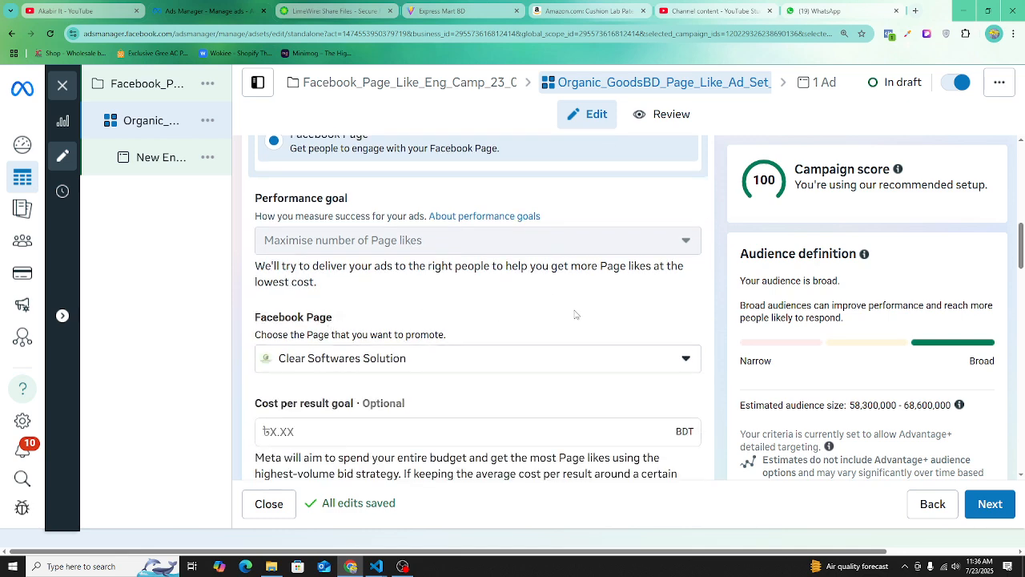
{"action": "left_click", "coordinate": [513, 361]}
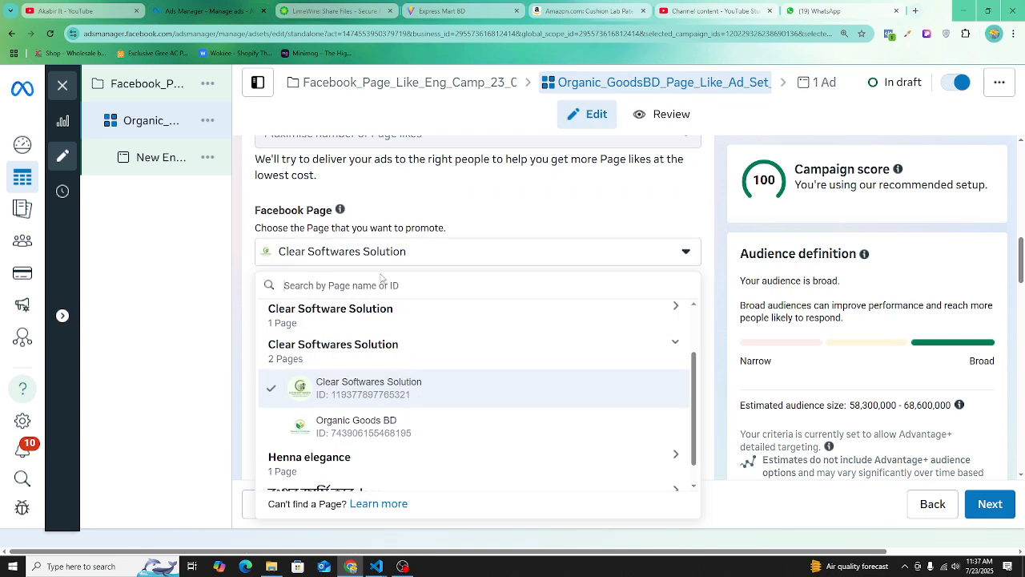
{"action": "left_click", "coordinate": [329, 431]}
Step: Set the ad set's daily budget to 580 BDT
{"action": "scroll", "coordinate": [412, 295], "scroll_direction": "down", "scroll_amount": 1}
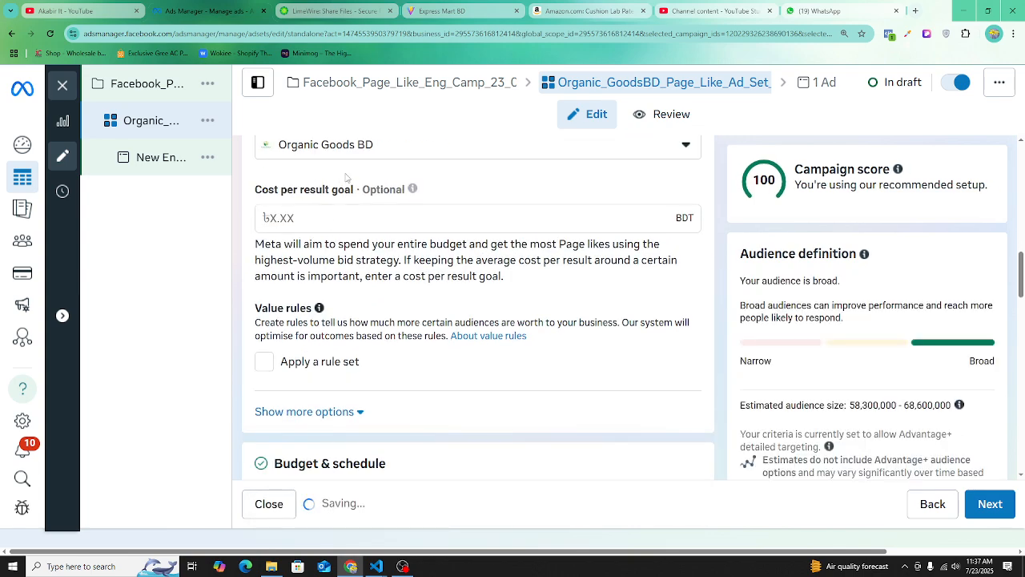
{"action": "scroll", "coordinate": [346, 177], "scroll_direction": "down", "scroll_amount": 3}
{"action": "double_click", "coordinate": [428, 251]}
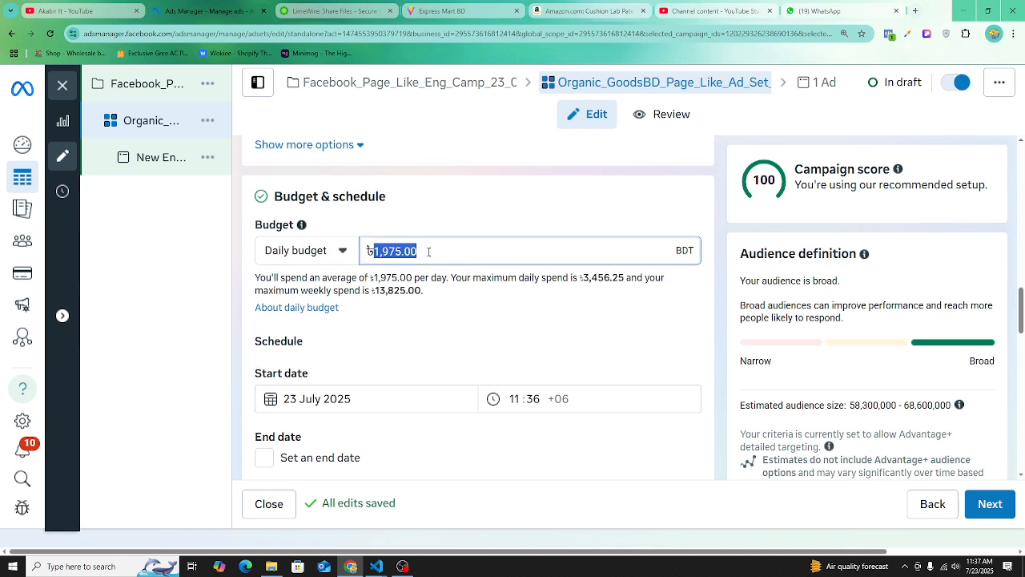
{"action": "type", "text": "580"}
{"action": "left_click", "coordinate": [520, 222]}
Step: Review the ad set's conversion location, promoted page, budget, audience and placements, and examine the estimated daily reach and page likes
{"action": "scroll", "coordinate": [987, 364], "scroll_direction": "down", "scroll_amount": 2}
{"action": "scroll", "coordinate": [747, 350], "scroll_direction": "down", "scroll_amount": 10}
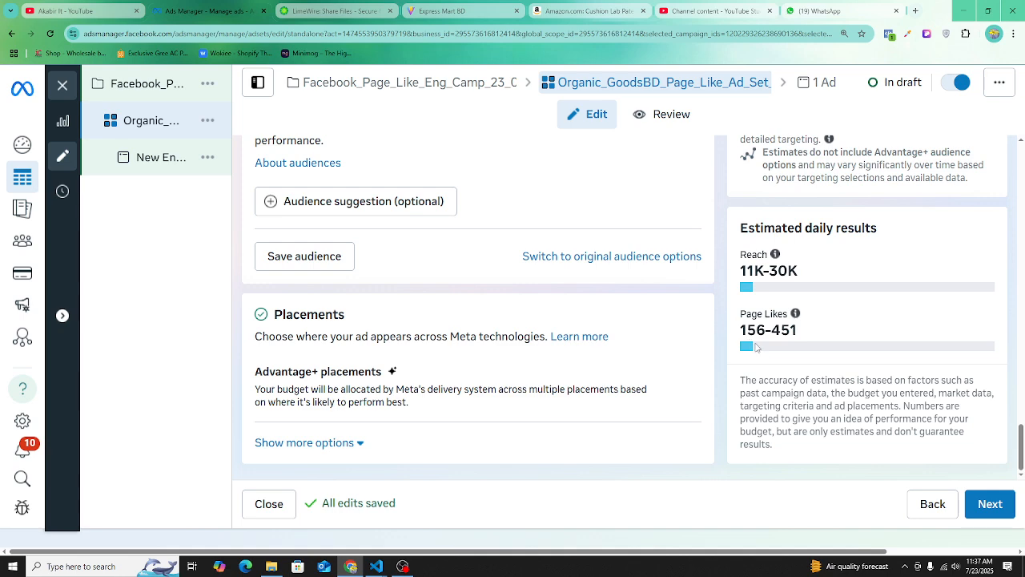
{"action": "scroll", "coordinate": [393, 328], "scroll_direction": "up", "scroll_amount": 5}
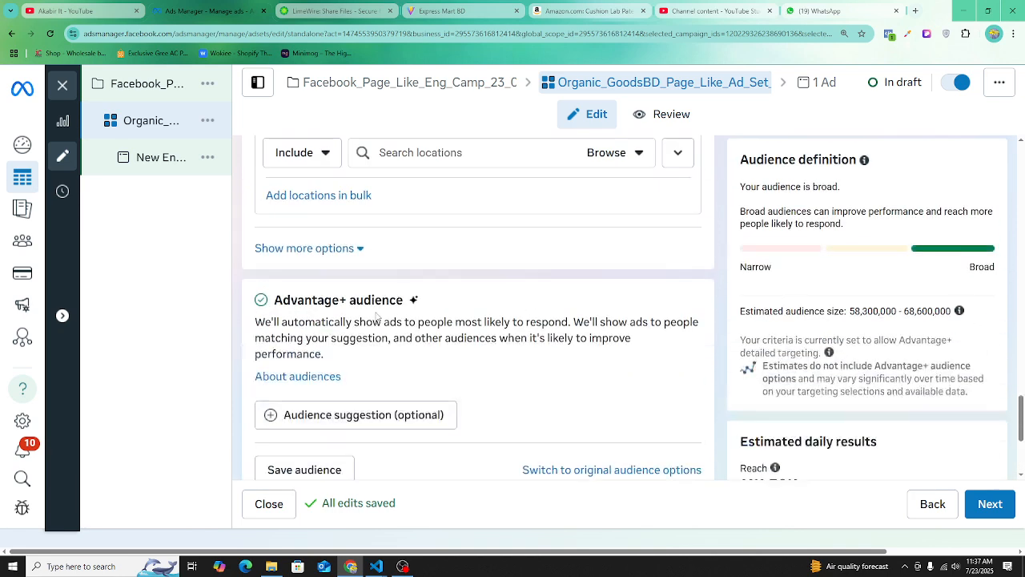
{"action": "scroll", "coordinate": [377, 316], "scroll_direction": "up", "scroll_amount": 3}
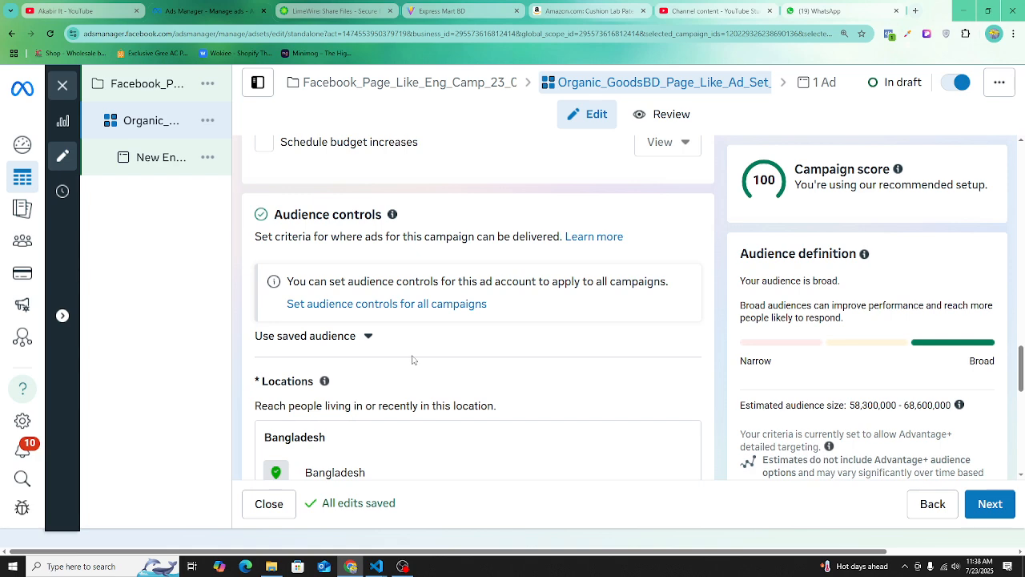
{"action": "scroll", "coordinate": [414, 360], "scroll_direction": "down", "scroll_amount": 4}
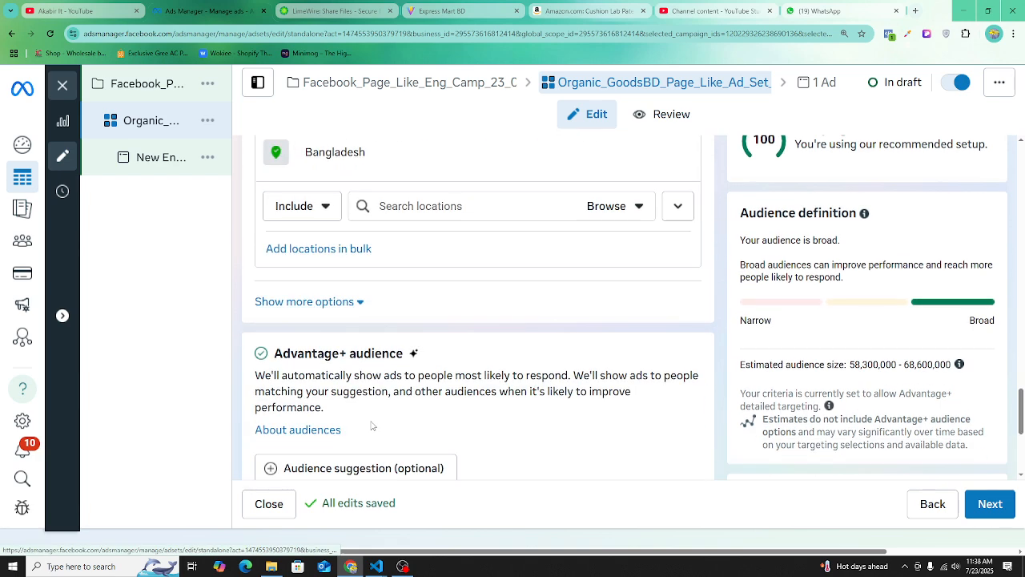
{"action": "scroll", "coordinate": [415, 416], "scroll_direction": "down", "scroll_amount": 1}
{"action": "scroll", "coordinate": [416, 321], "scroll_direction": "up", "scroll_amount": 5}
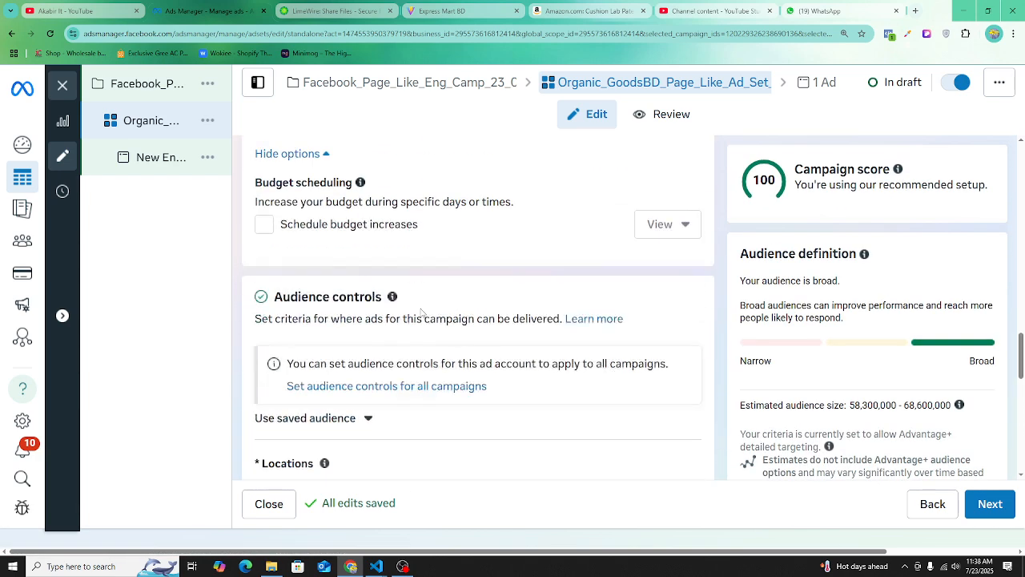
{"action": "scroll", "coordinate": [421, 313], "scroll_direction": "up", "scroll_amount": 4}
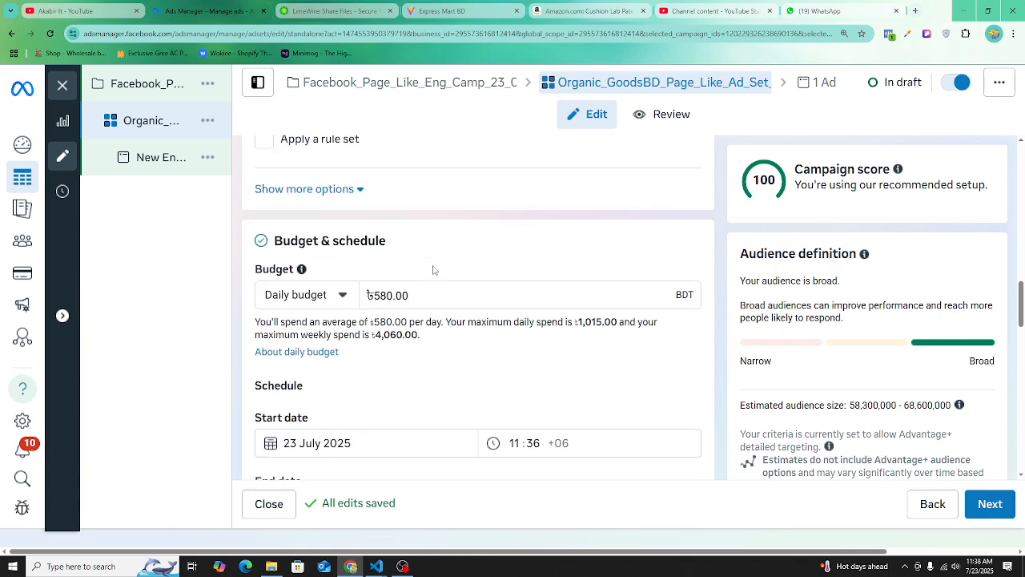
{"action": "scroll", "coordinate": [432, 270], "scroll_direction": "up", "scroll_amount": 5}
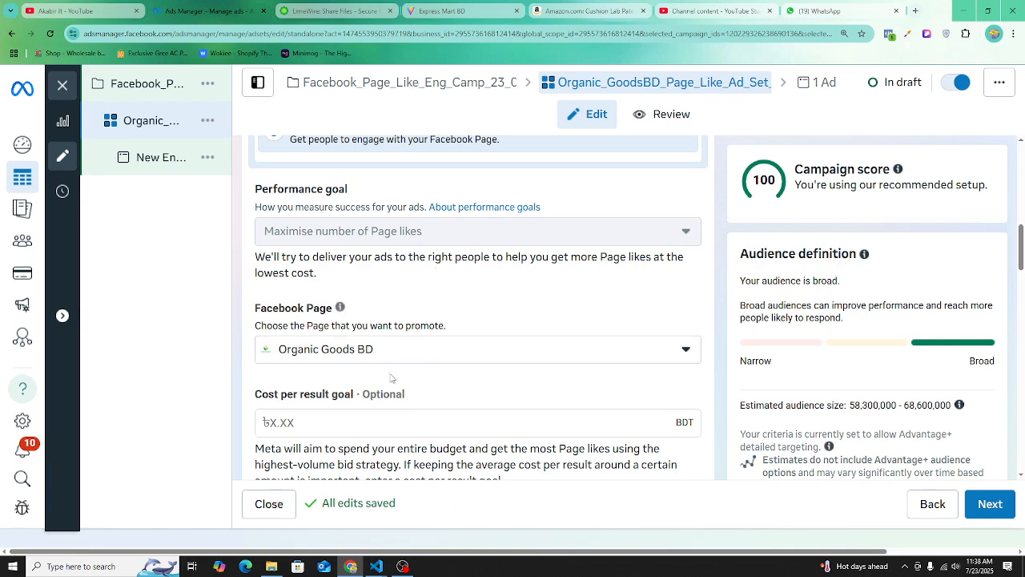
{"action": "scroll", "coordinate": [392, 378], "scroll_direction": "up", "scroll_amount": 4}
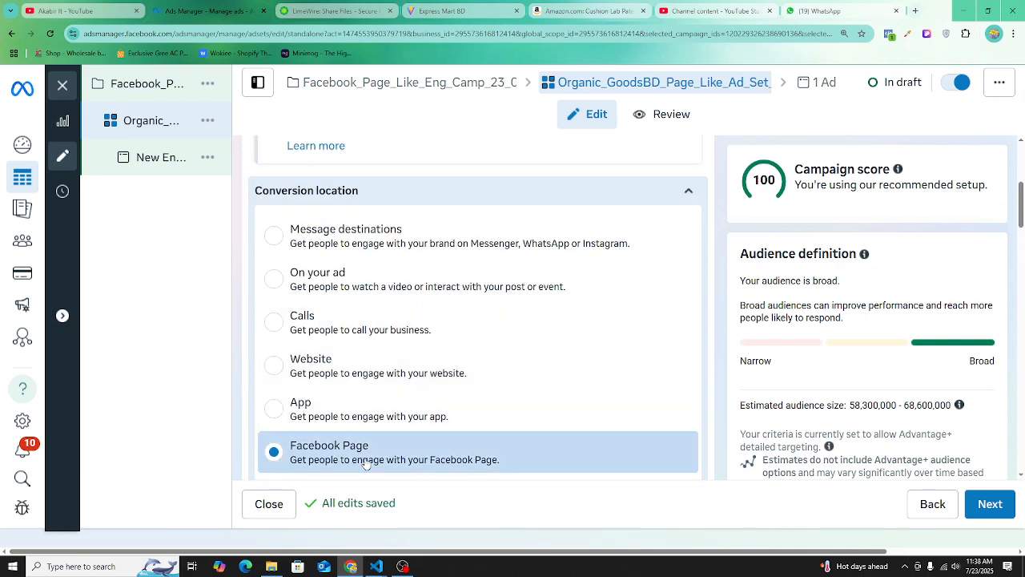
{"action": "scroll", "coordinate": [366, 465], "scroll_direction": "down", "scroll_amount": 8}
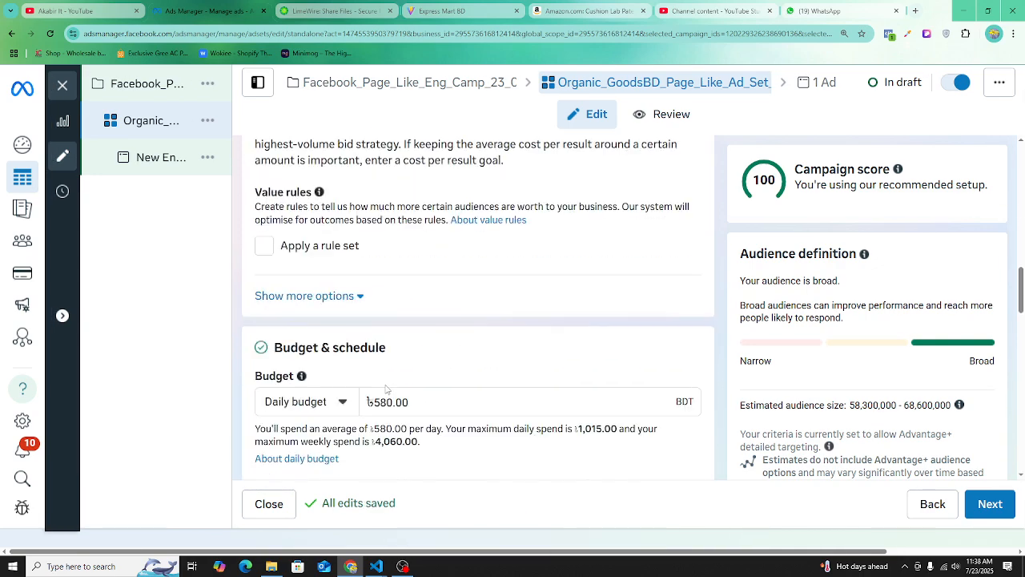
{"action": "scroll", "coordinate": [387, 389], "scroll_direction": "down", "scroll_amount": 2}
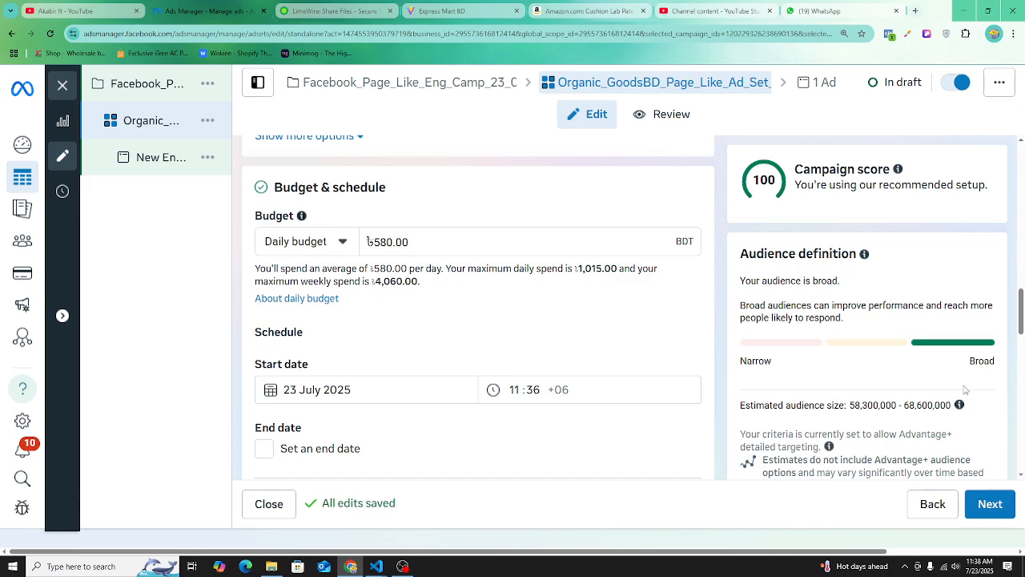
{"action": "scroll", "coordinate": [887, 396], "scroll_direction": "down", "scroll_amount": 10}
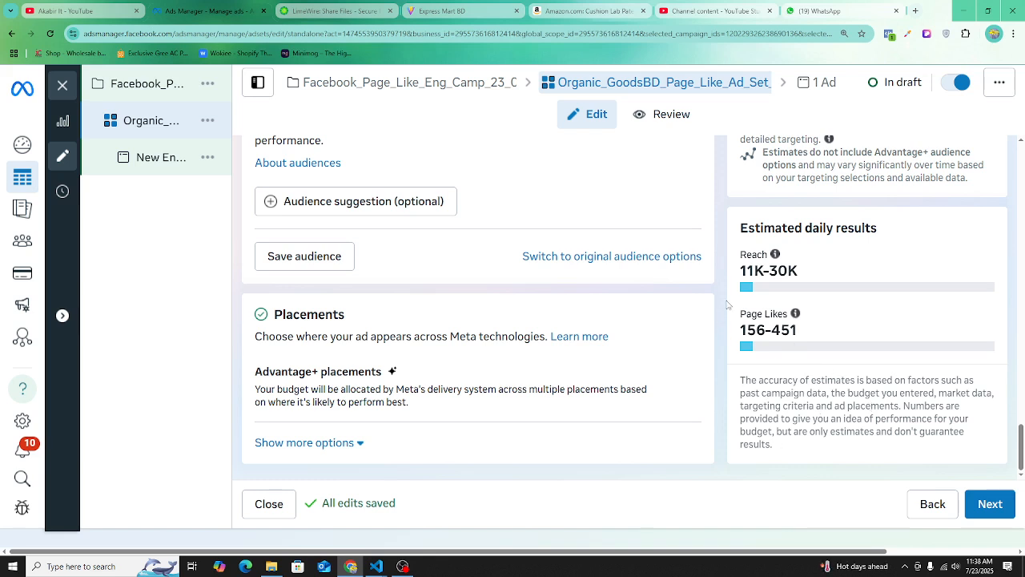
{"action": "left_click_drag", "start_coordinate": [800, 330], "coordinate": [756, 330]}
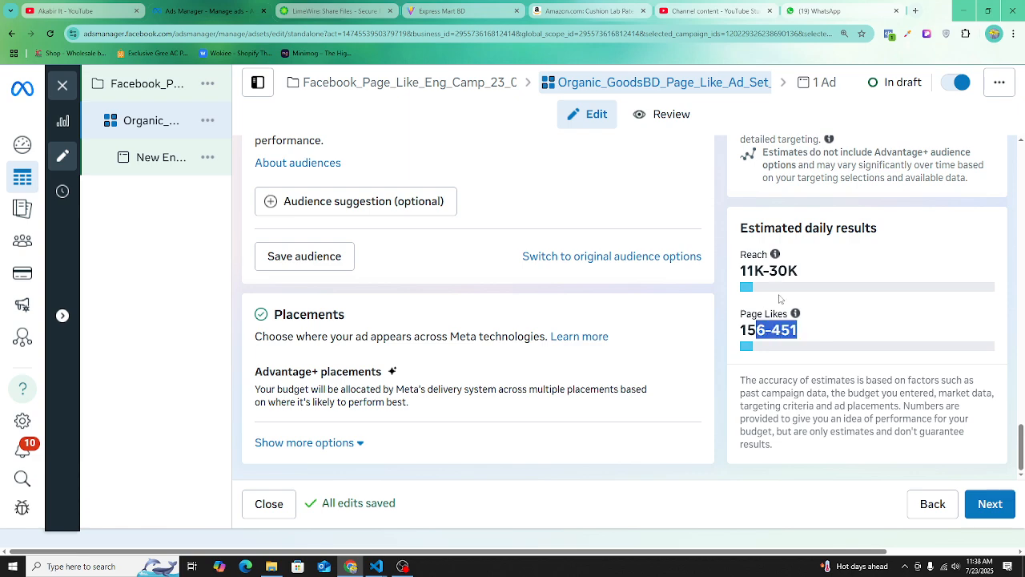
Step: Examine the estimated audience size in the ad set's audience definition
{"action": "scroll", "coordinate": [791, 284], "scroll_direction": "up", "scroll_amount": 3}
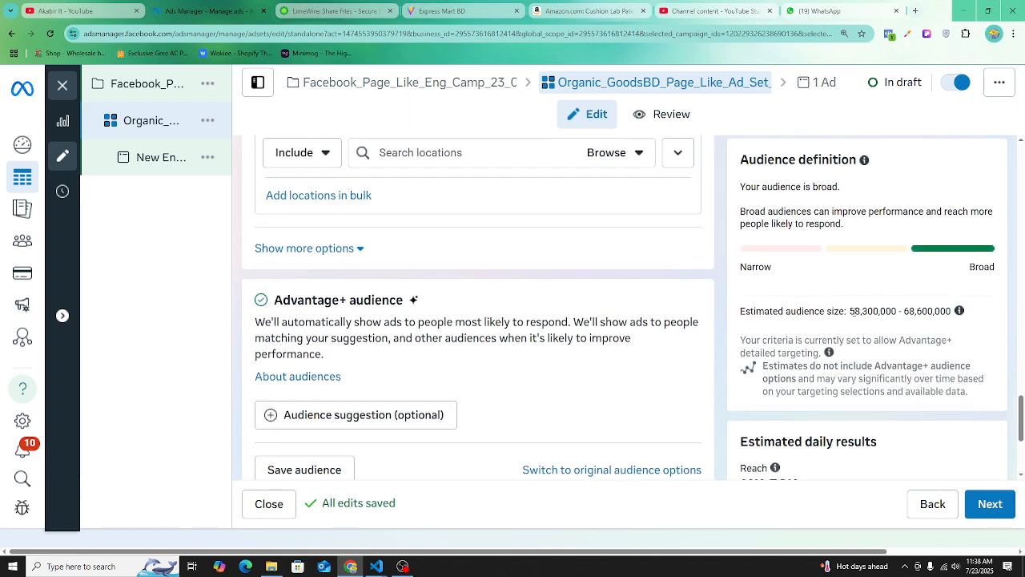
{"action": "left_click_drag", "start_coordinate": [850, 311], "coordinate": [983, 310]}
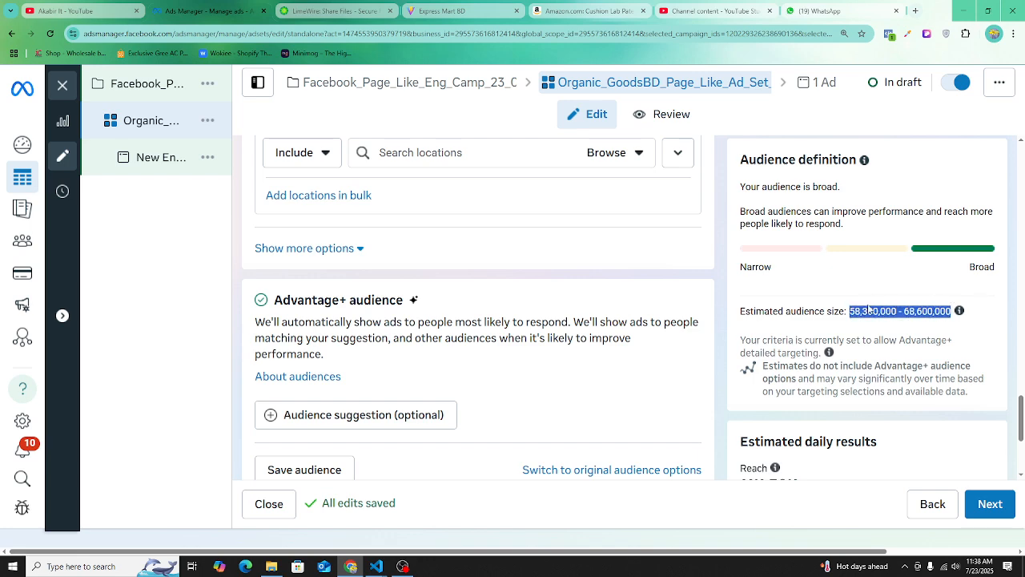
{"action": "scroll", "coordinate": [345, 417], "scroll_direction": "up", "scroll_amount": 2}
{"action": "scroll", "coordinate": [977, 366], "scroll_direction": "down", "scroll_amount": 4}
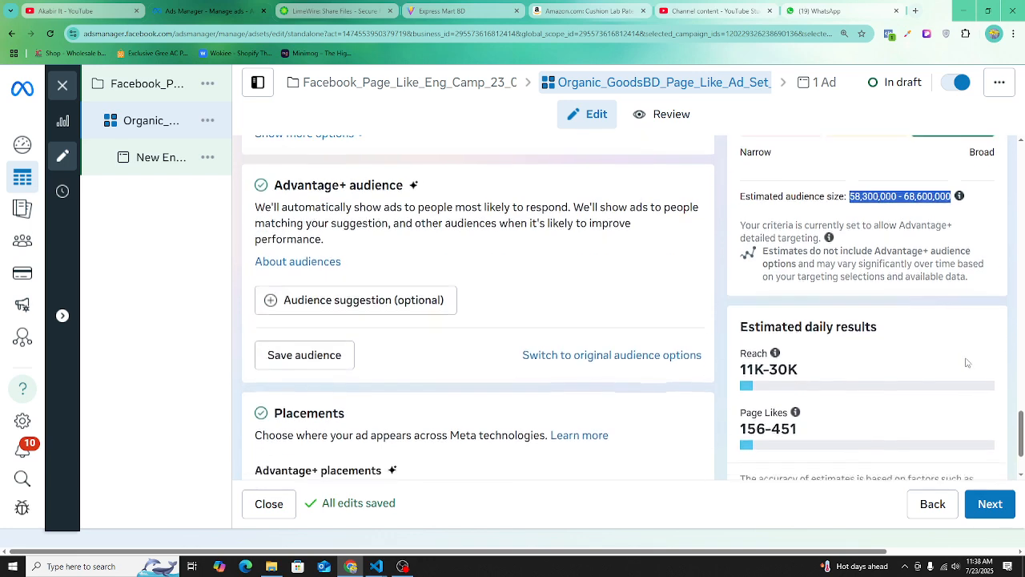
Step: Set the ad set's targeted location to Rangpur Division, Bangladesh, in place of the whole country
{"action": "scroll", "coordinate": [465, 385], "scroll_direction": "up", "scroll_amount": 6}
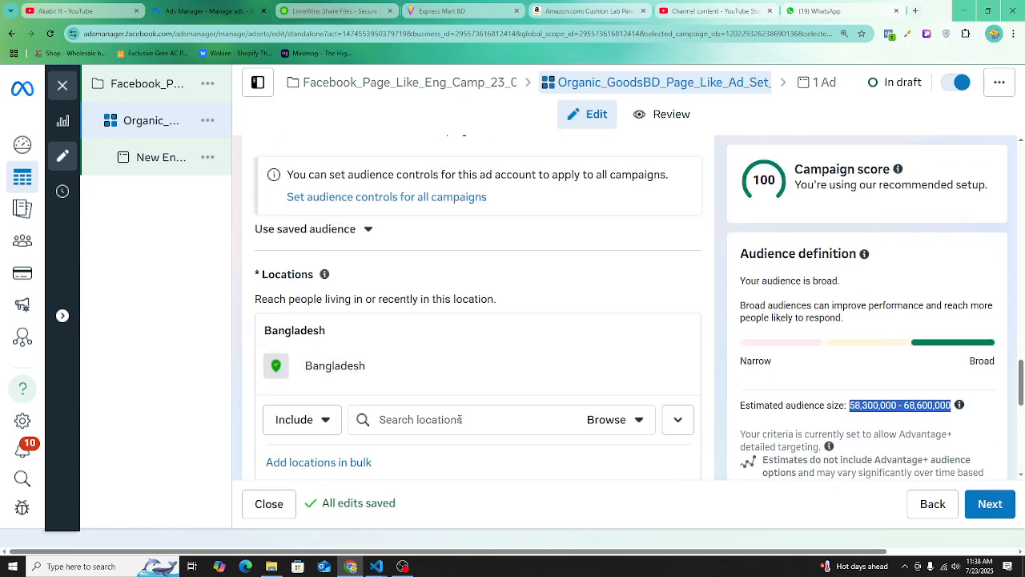
{"action": "left_click", "coordinate": [460, 419]}
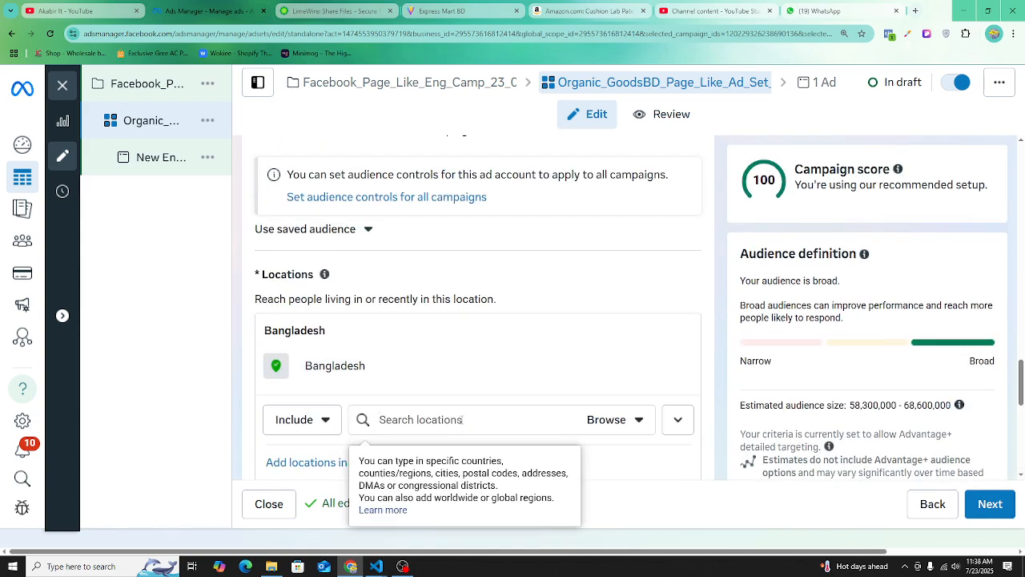
{"action": "type", "text": "rangpur"}
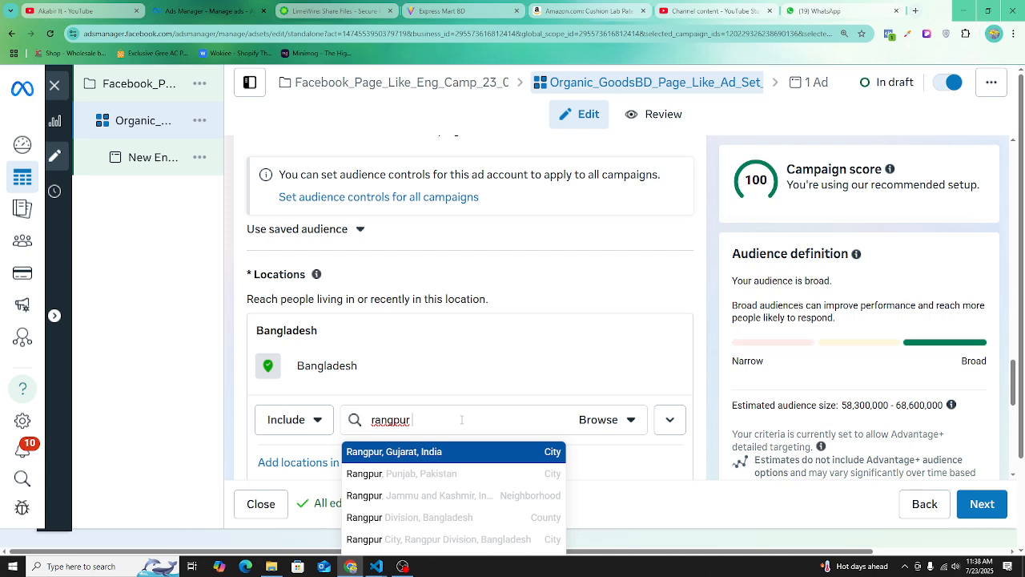
{"action": "type", "text": "d"}
{"action": "key", "text": "BackSpace"}
{"action": "type", "text": "divi"}
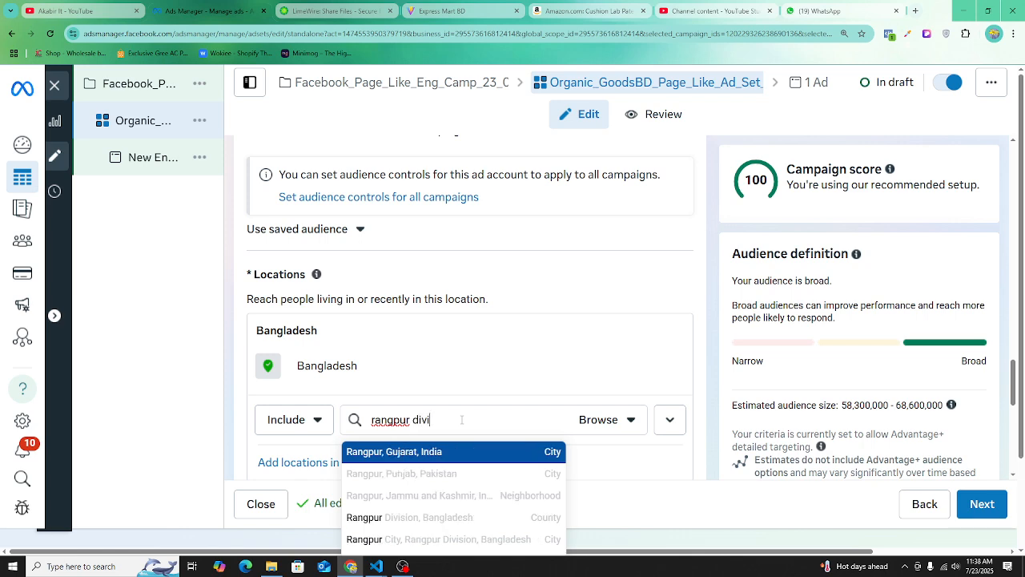
{"action": "scroll", "coordinate": [335, 336], "scroll_direction": "down", "scroll_amount": 3}
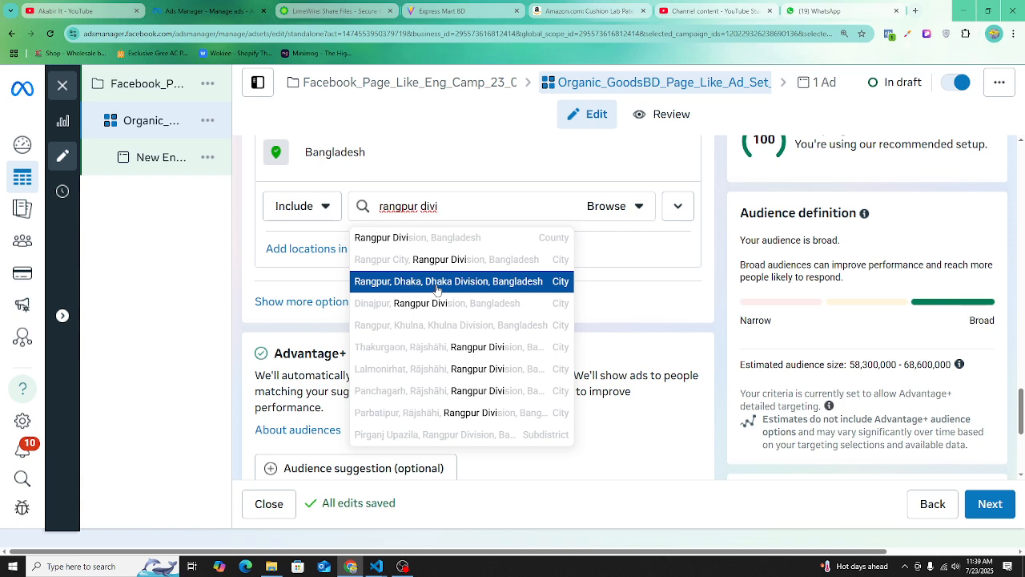
{"action": "triple_click", "coordinate": [443, 208]}
{"action": "left_click", "coordinate": [459, 208]}
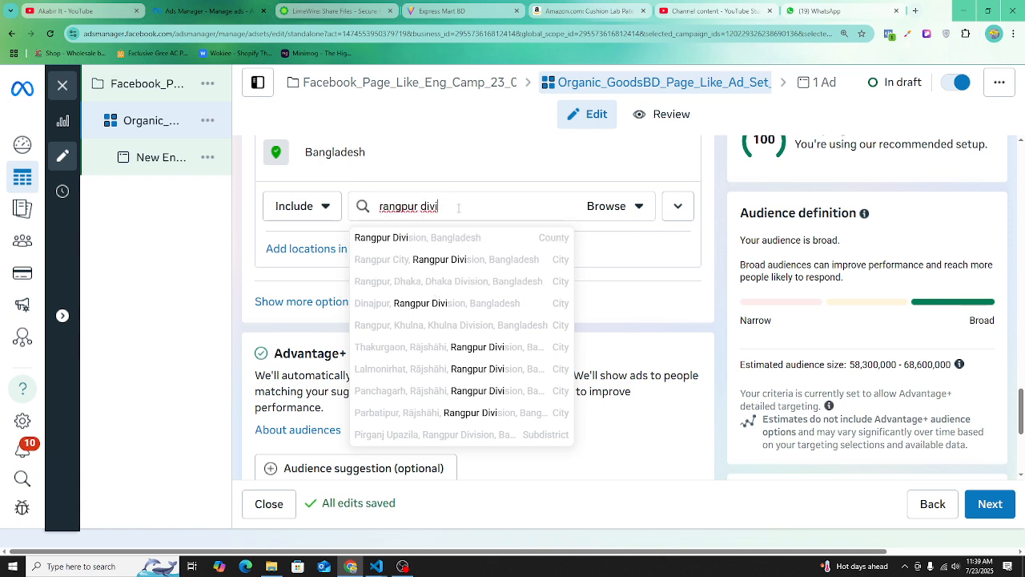
{"action": "type", "text": "sion"}
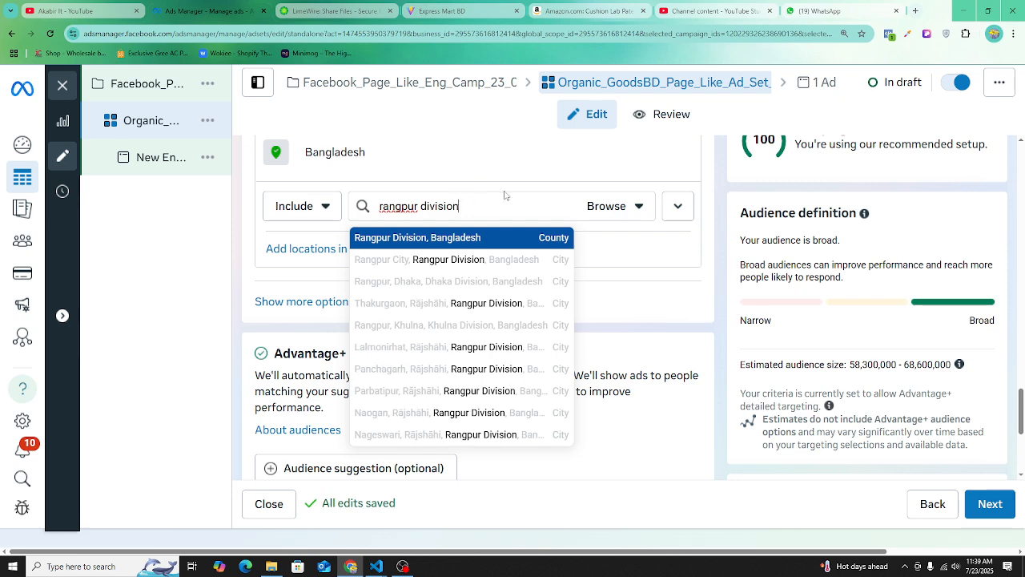
{"action": "left_click", "coordinate": [506, 241]}
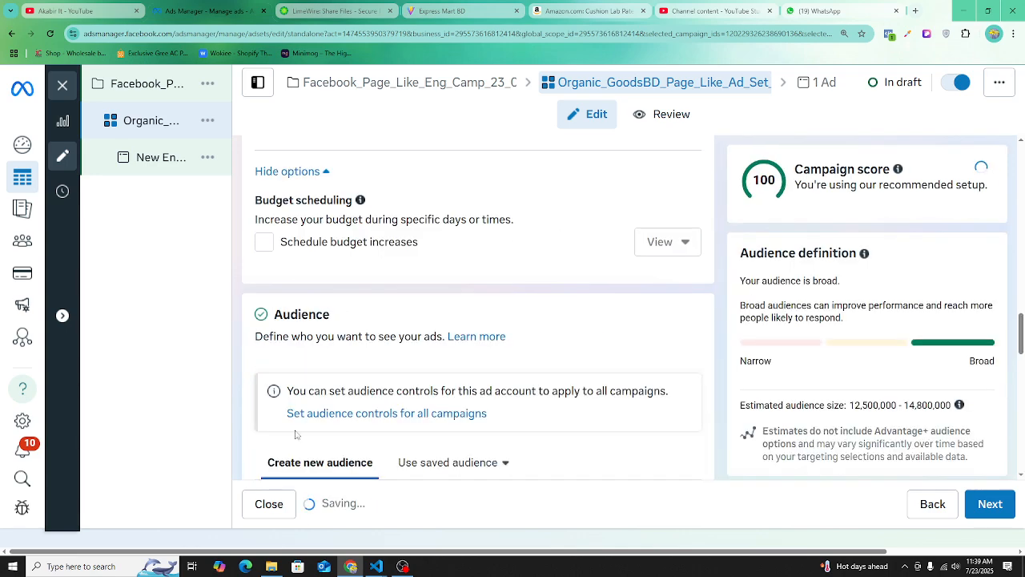
Step: Check the campaign score, audience size and estimated daily page likes for the Rangpur Division audience
{"action": "scroll", "coordinate": [472, 361], "scroll_direction": "down", "scroll_amount": 6}
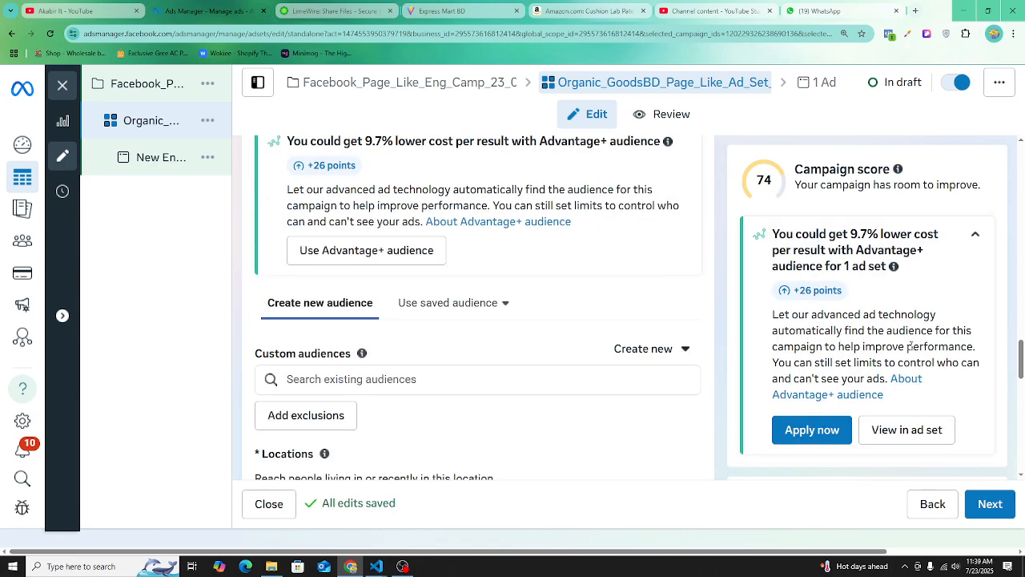
{"action": "scroll", "coordinate": [473, 361], "scroll_direction": "down", "scroll_amount": 5}
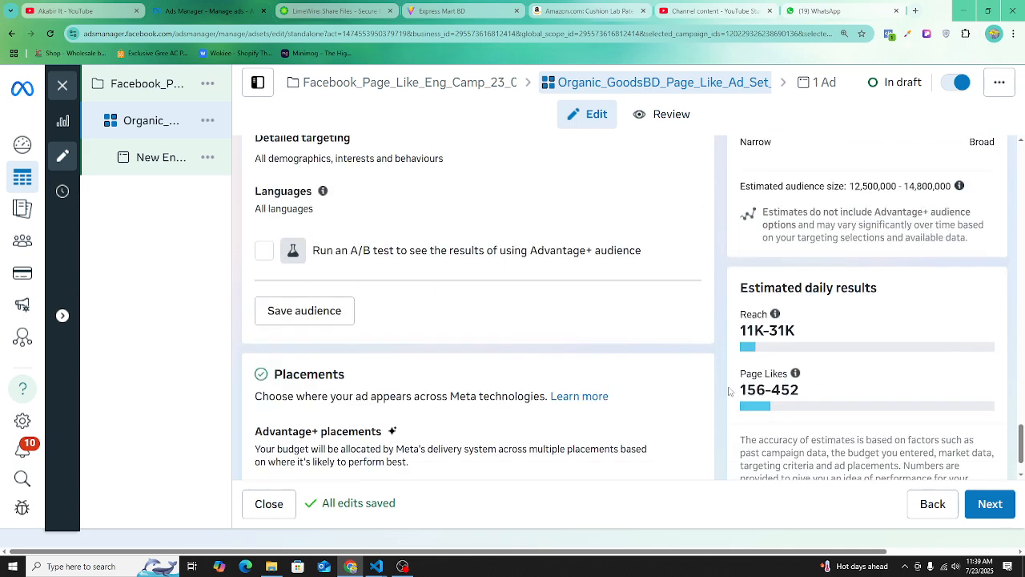
{"action": "left_click_drag", "start_coordinate": [742, 390], "coordinate": [801, 390]}
{"action": "left_click", "coordinate": [820, 382]}
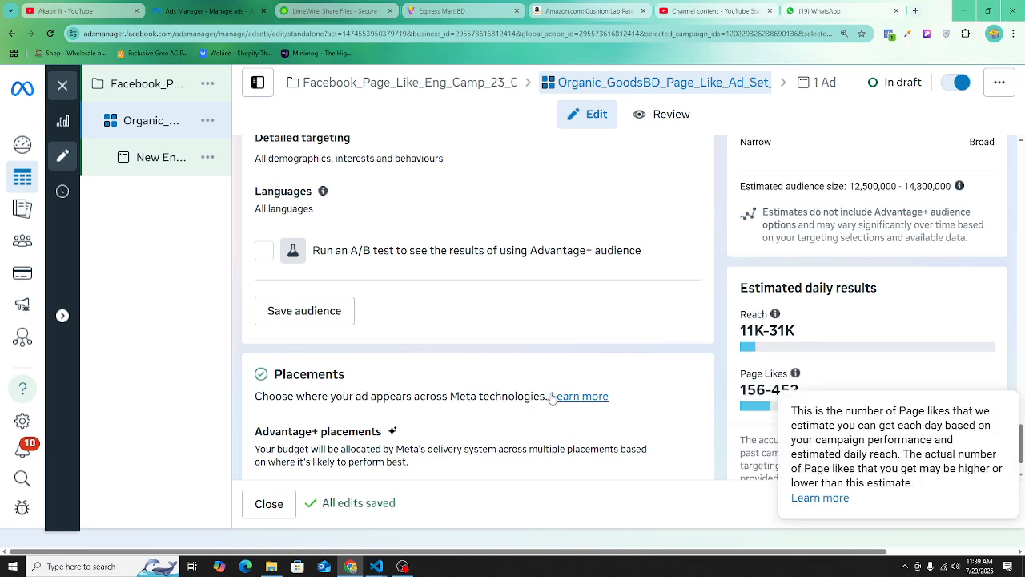
Step: Set the audience's age range to 25–45
{"action": "scroll", "coordinate": [529, 368], "scroll_direction": "up", "scroll_amount": 2}
{"action": "scroll", "coordinate": [682, 334], "scroll_direction": "up", "scroll_amount": 2}
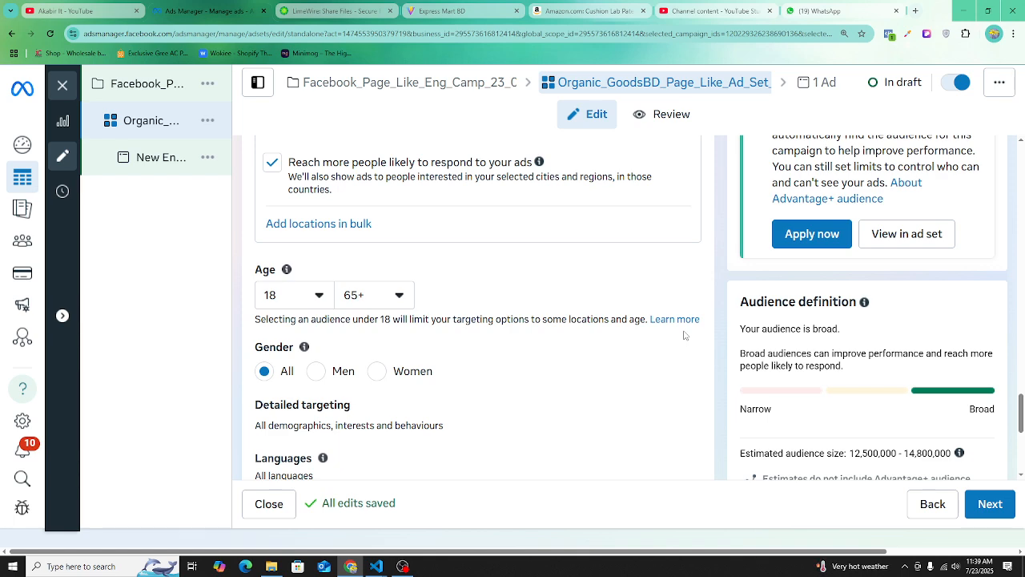
{"action": "scroll", "coordinate": [619, 271], "scroll_direction": "down", "scroll_amount": 1}
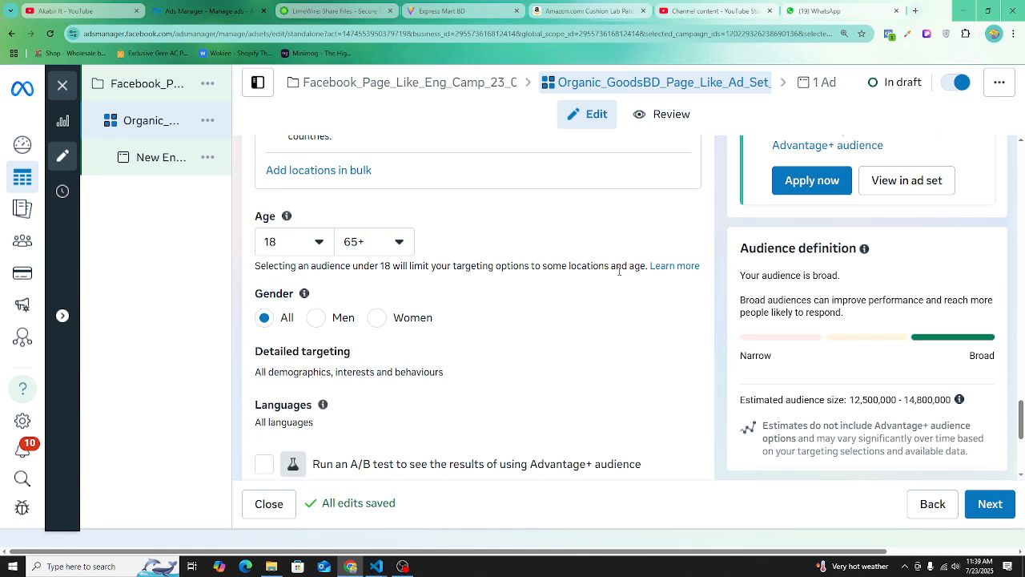
{"action": "scroll", "coordinate": [350, 269], "scroll_direction": "up", "scroll_amount": 1}
{"action": "left_click", "coordinate": [321, 297]}
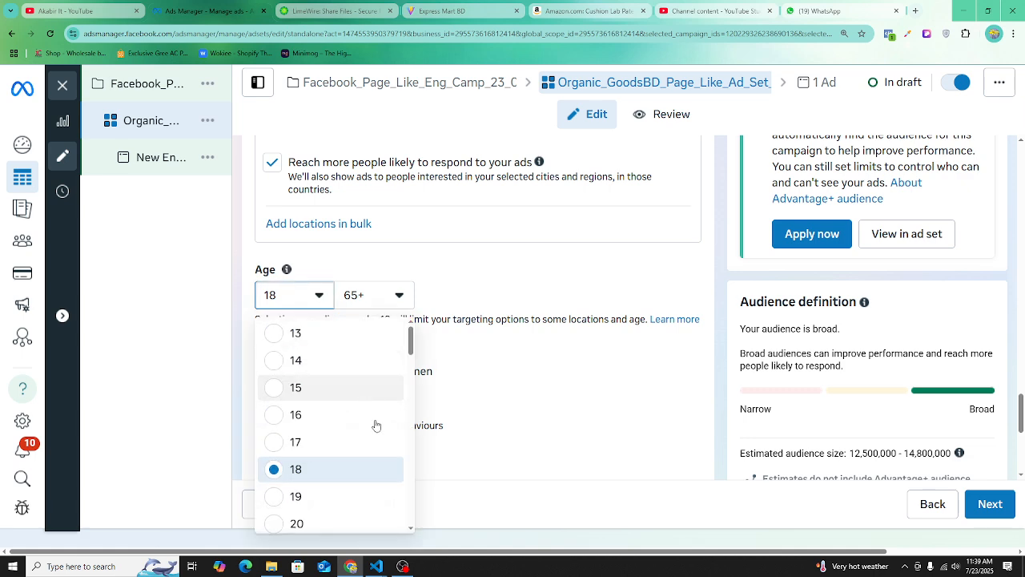
{"action": "scroll", "coordinate": [376, 423], "scroll_direction": "down", "scroll_amount": 4}
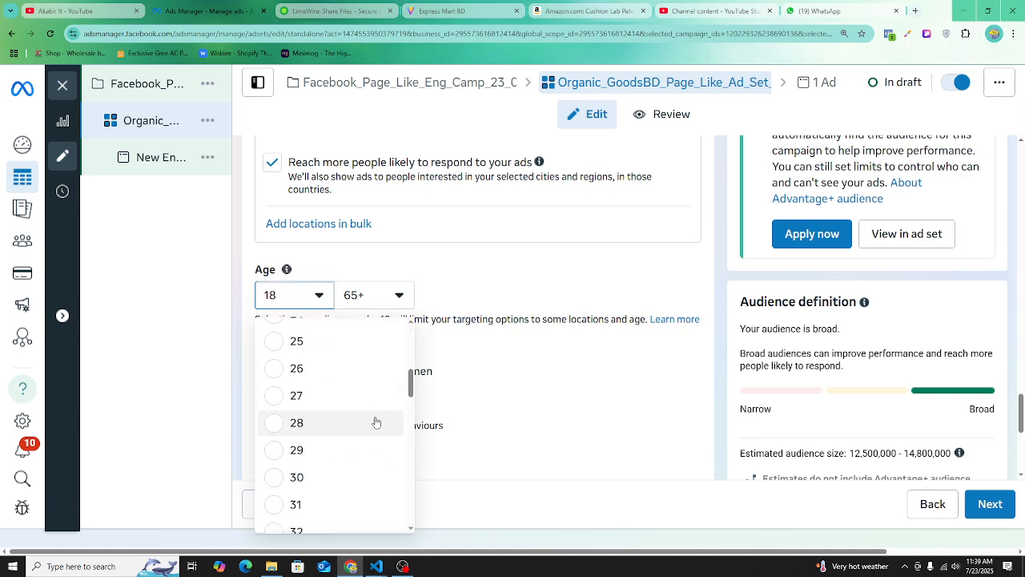
{"action": "left_click", "coordinate": [359, 343]}
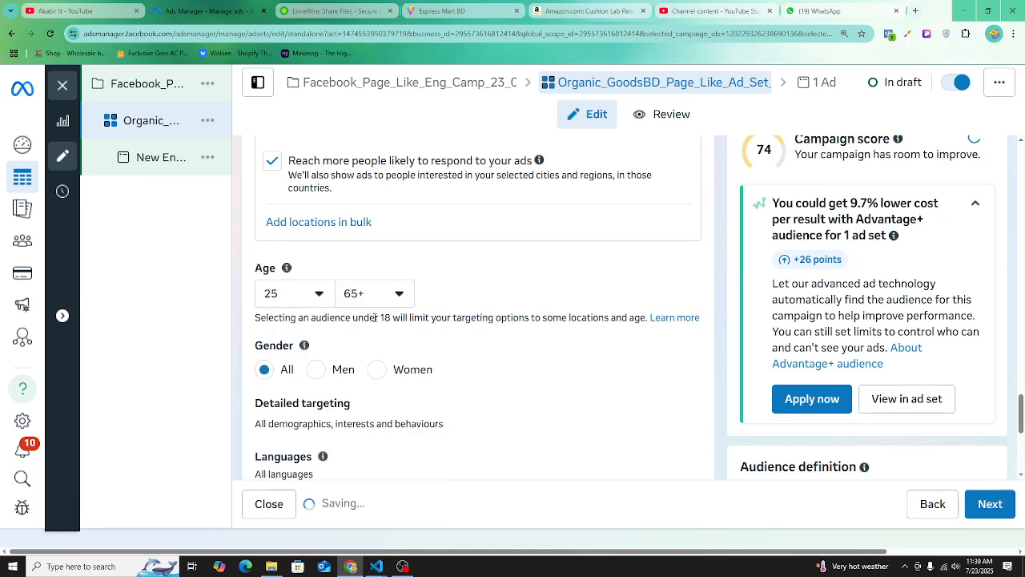
{"action": "left_click", "coordinate": [374, 295]}
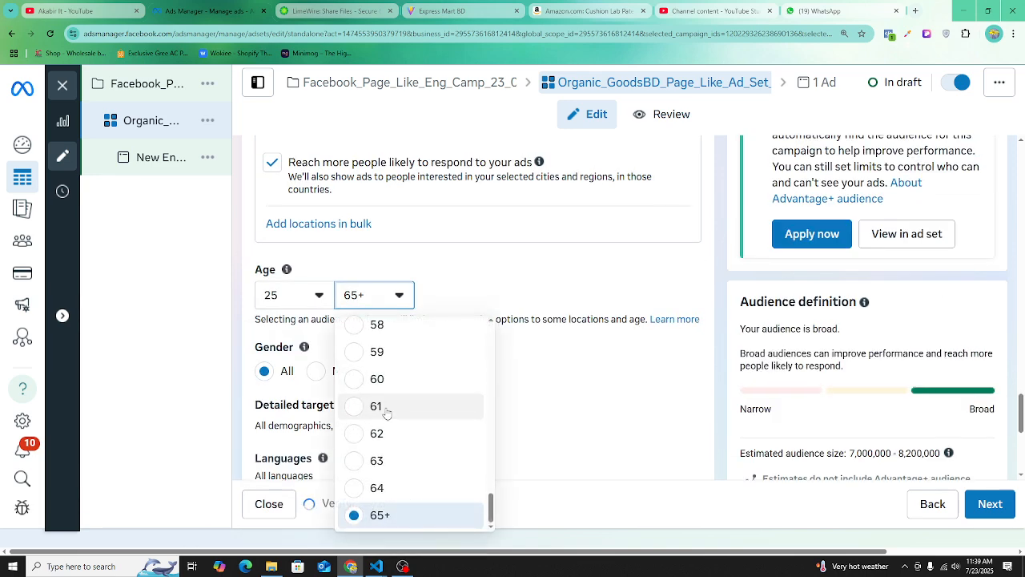
{"action": "scroll", "coordinate": [387, 412], "scroll_direction": "up", "scroll_amount": 5}
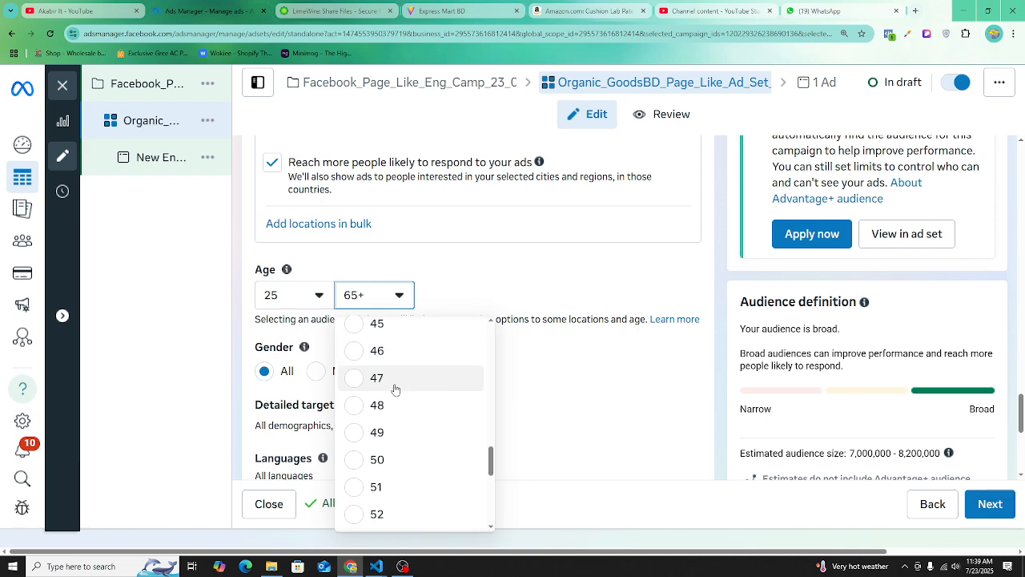
{"action": "left_click", "coordinate": [377, 323]}
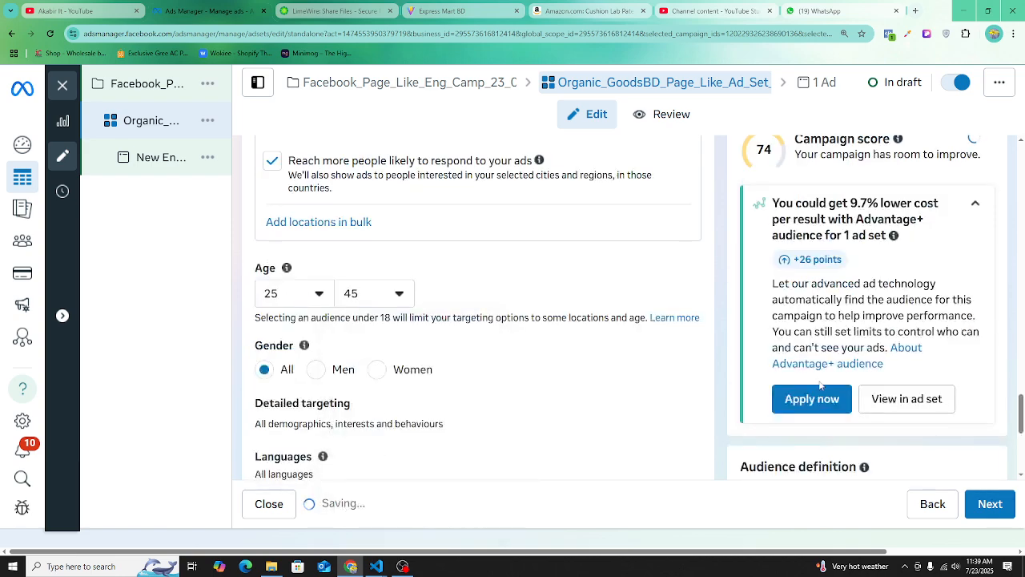
Step: Examine the audience size, daily reach and page-like estimates for the narrowed age range, and review the location and age targeting
{"action": "scroll", "coordinate": [820, 386], "scroll_direction": "down", "scroll_amount": 4}
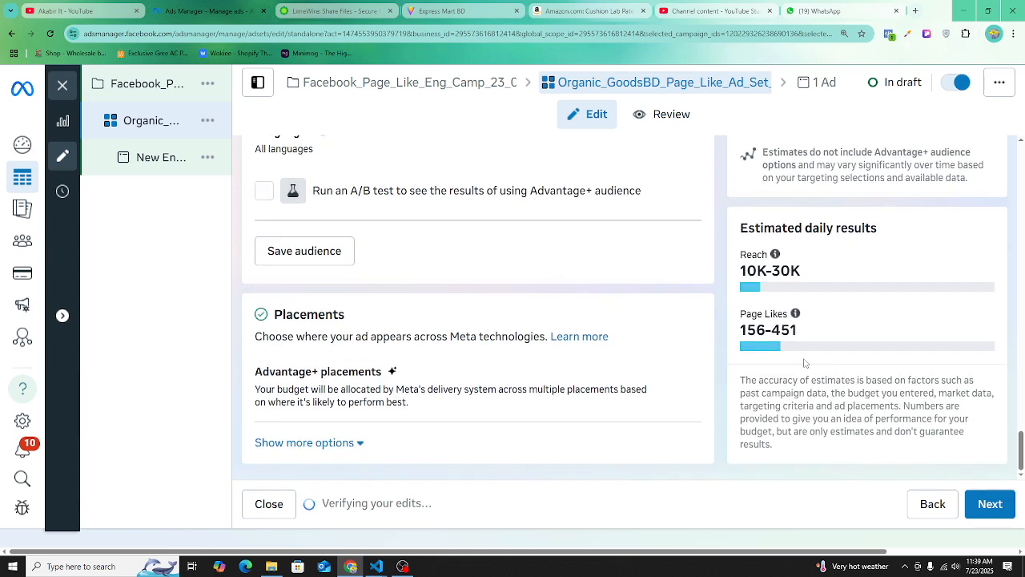
{"action": "scroll", "coordinate": [805, 362], "scroll_direction": "up", "scroll_amount": 2}
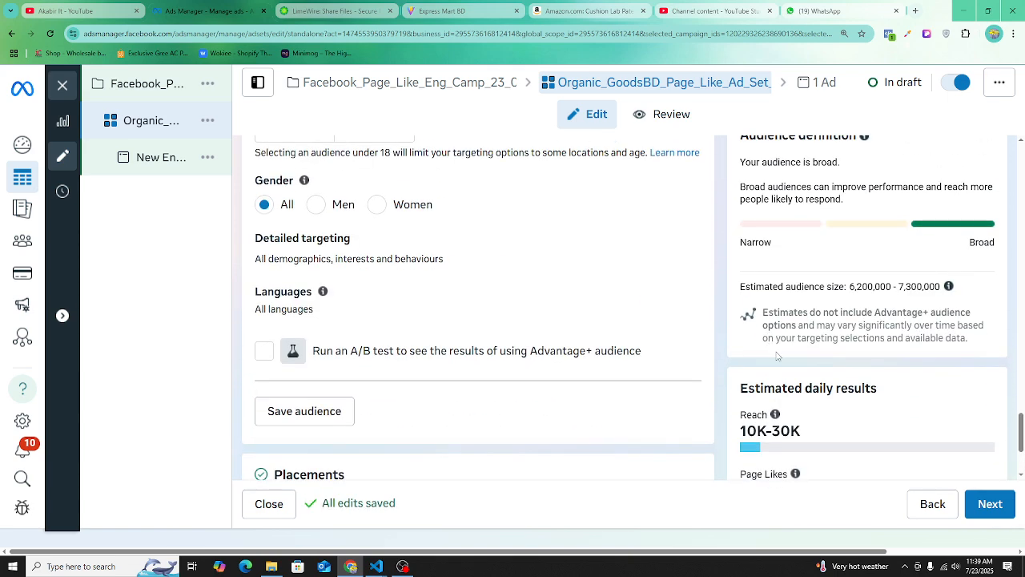
{"action": "scroll", "coordinate": [777, 356], "scroll_direction": "down", "scroll_amount": 1}
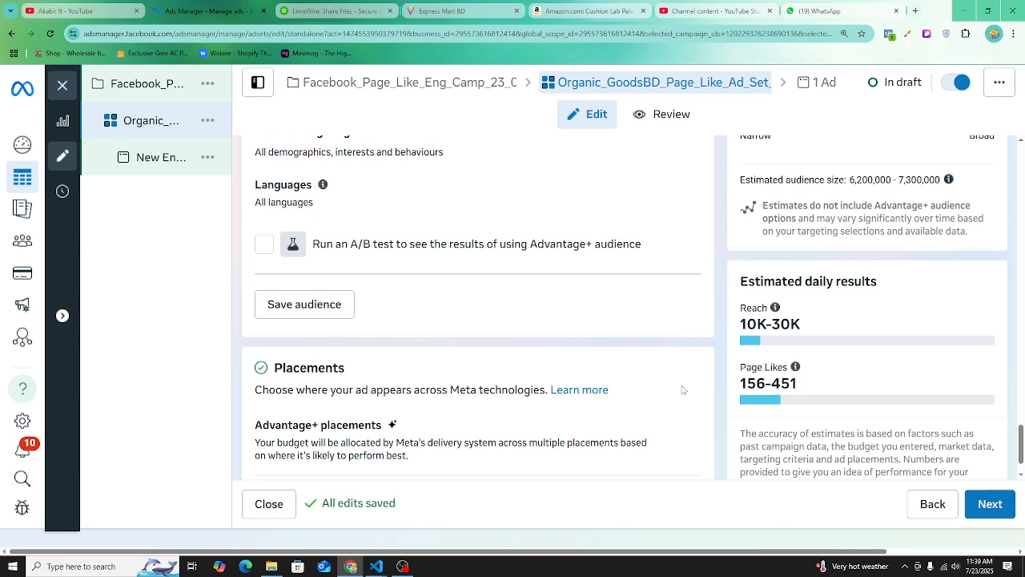
{"action": "double_click", "coordinate": [758, 384]}
{"action": "double_click", "coordinate": [785, 383]}
{"action": "left_click_drag", "start_coordinate": [796, 325], "coordinate": [742, 323]}
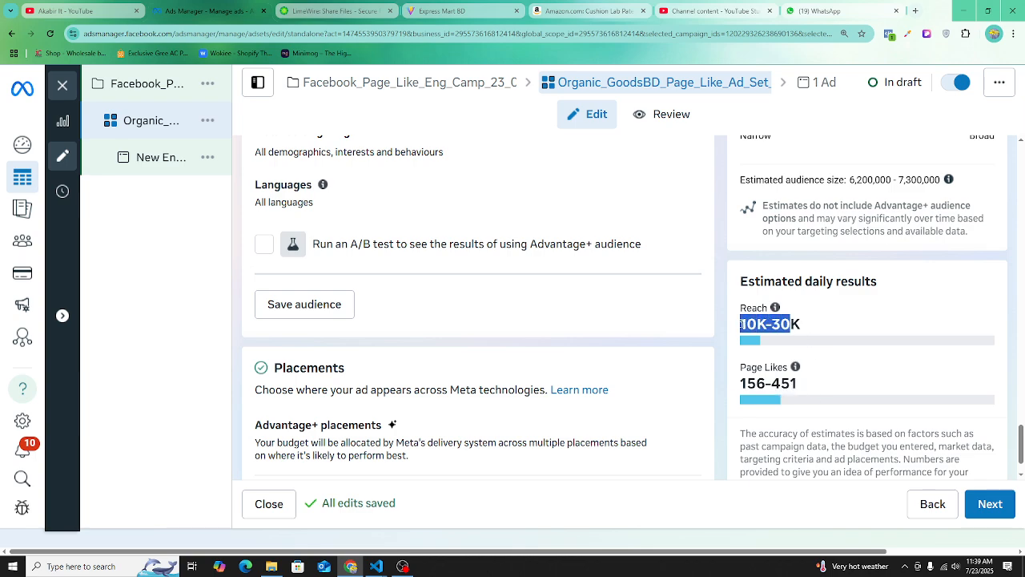
{"action": "scroll", "coordinate": [521, 278], "scroll_direction": "up", "scroll_amount": 3}
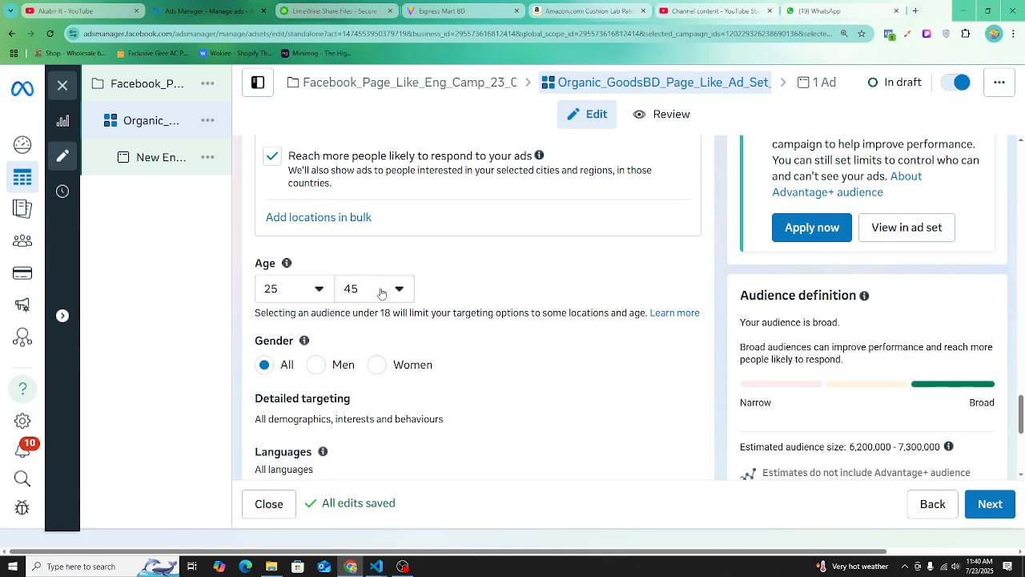
{"action": "scroll", "coordinate": [887, 320], "scroll_direction": "down", "scroll_amount": 1}
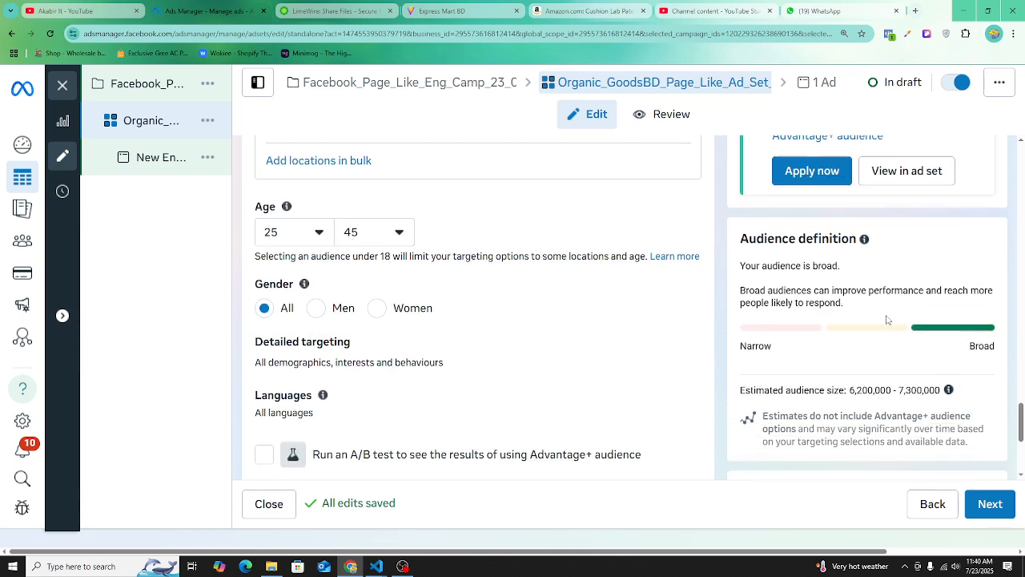
{"action": "scroll", "coordinate": [887, 320], "scroll_direction": "down", "scroll_amount": 1}
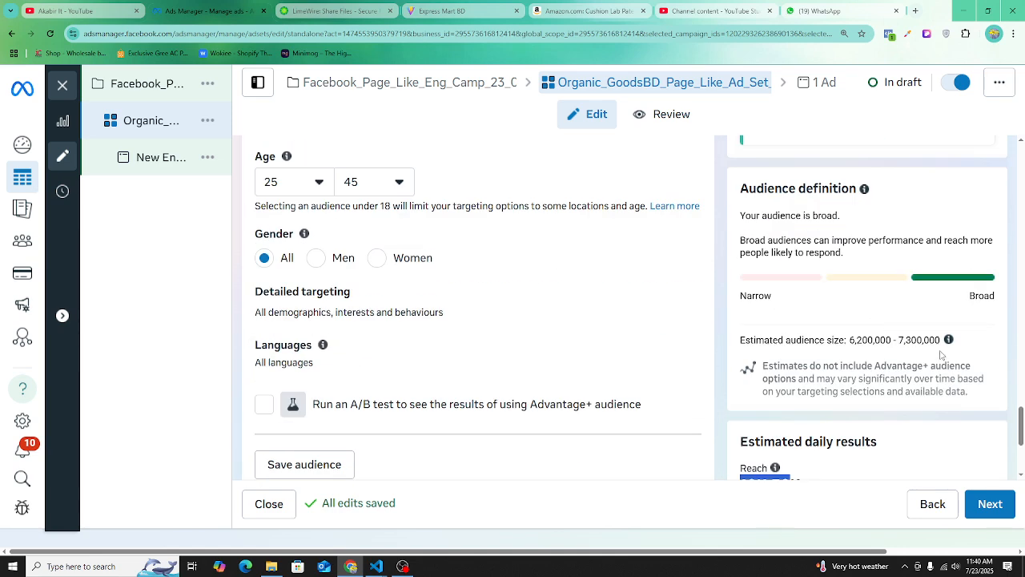
{"action": "scroll", "coordinate": [476, 290], "scroll_direction": "up", "scroll_amount": 3}
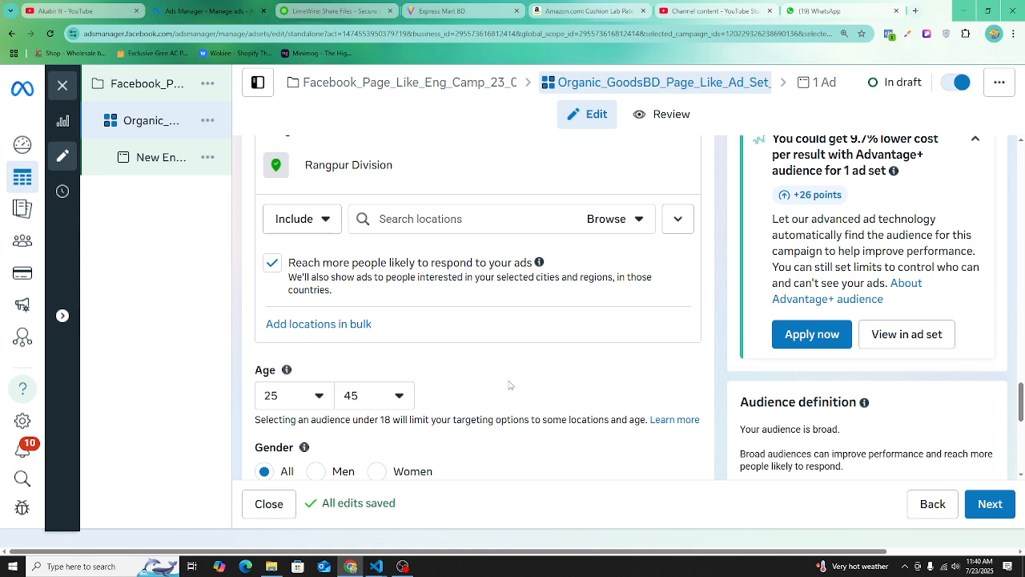
{"action": "scroll", "coordinate": [513, 384], "scroll_direction": "up", "scroll_amount": 1}
{"action": "scroll", "coordinate": [512, 385], "scroll_direction": "down", "scroll_amount": 5}
{"action": "scroll", "coordinate": [384, 401], "scroll_direction": "up", "scroll_amount": 6}
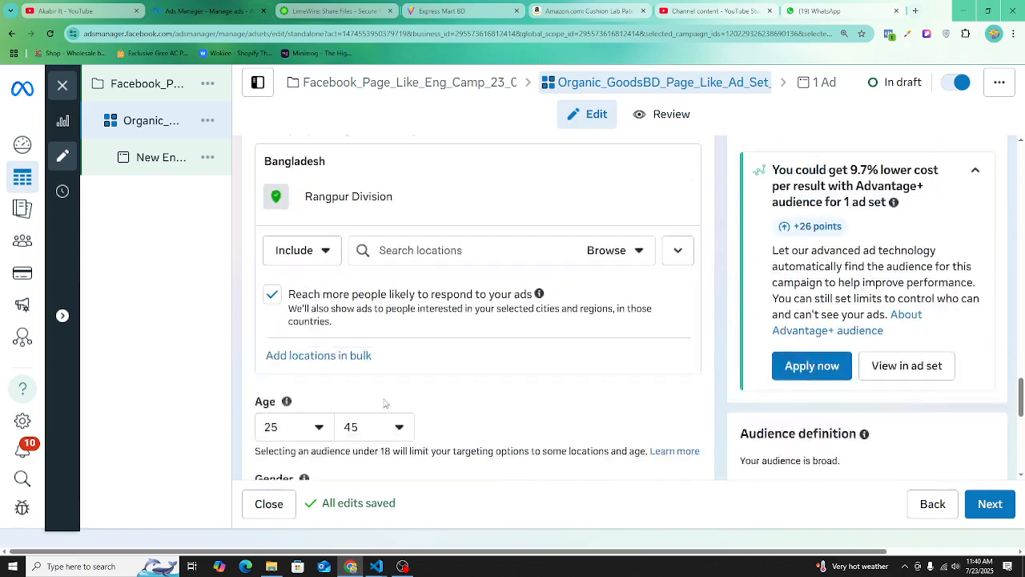
Step: Add India as a targeted location and remove Rangpur Division from the audience
{"action": "scroll", "coordinate": [380, 431], "scroll_direction": "down", "scroll_amount": 2}
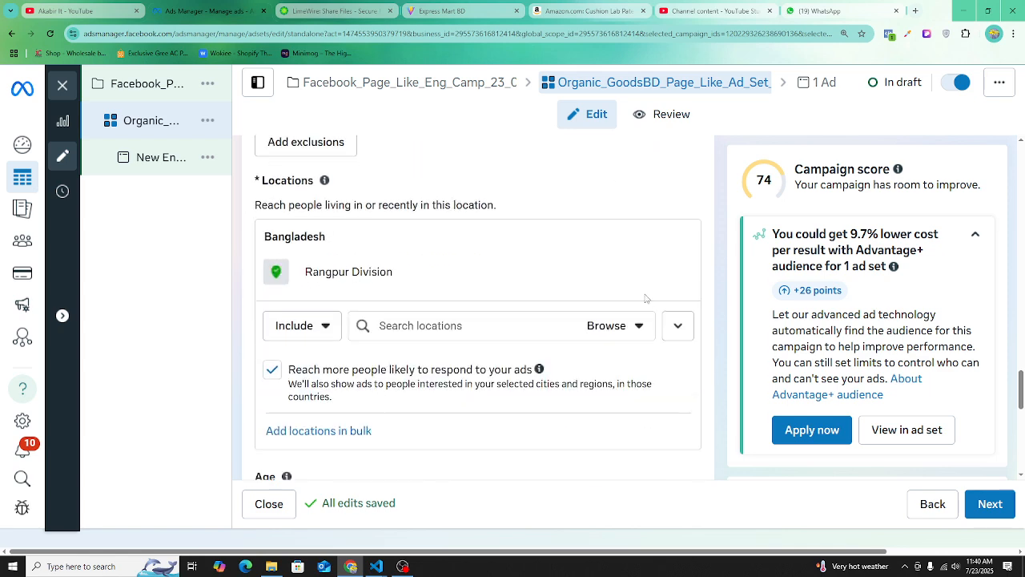
{"action": "left_click", "coordinate": [425, 324]}
{"action": "type", "text": "india"}
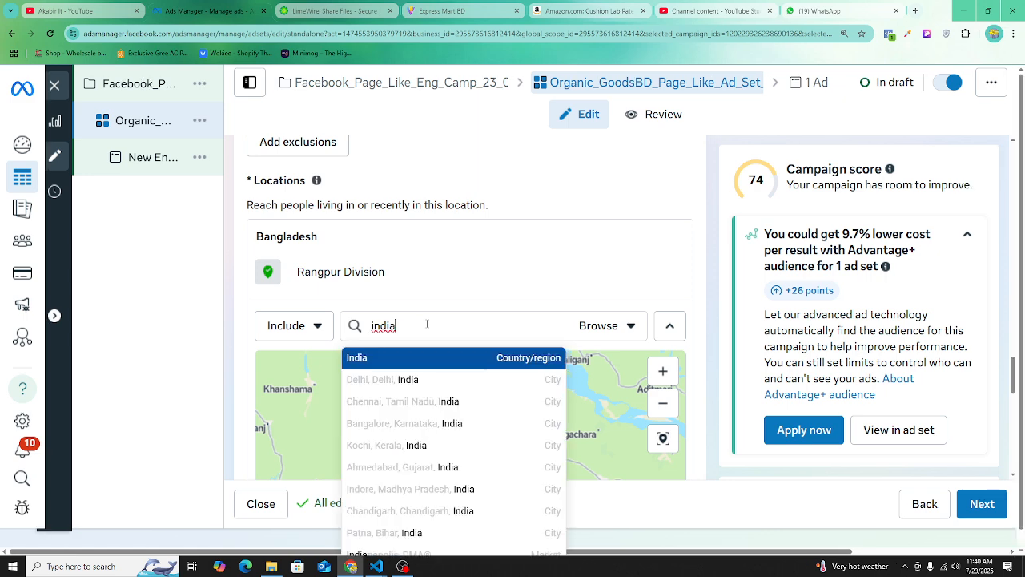
{"action": "left_click", "coordinate": [450, 358]}
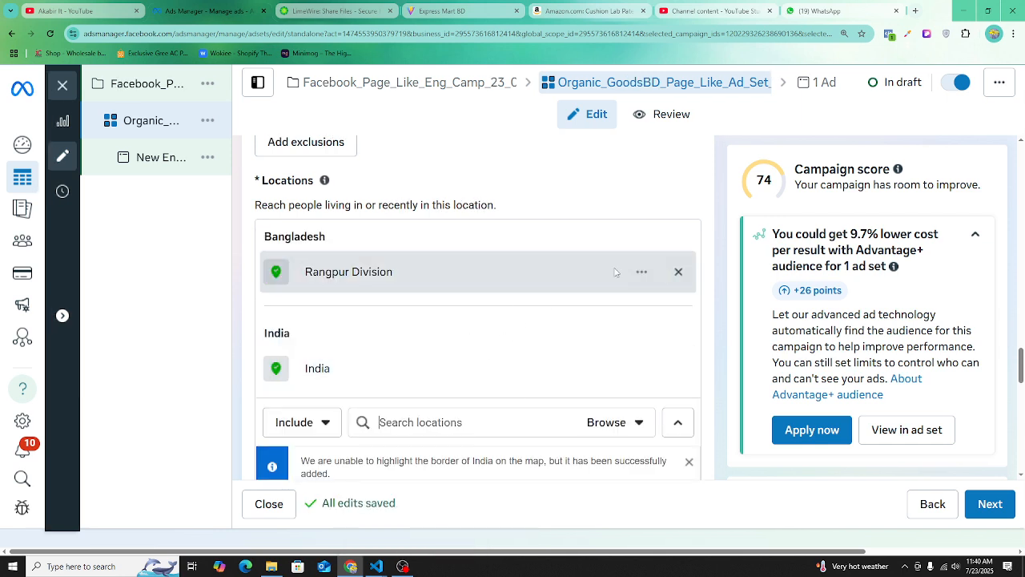
{"action": "left_click", "coordinate": [677, 273]}
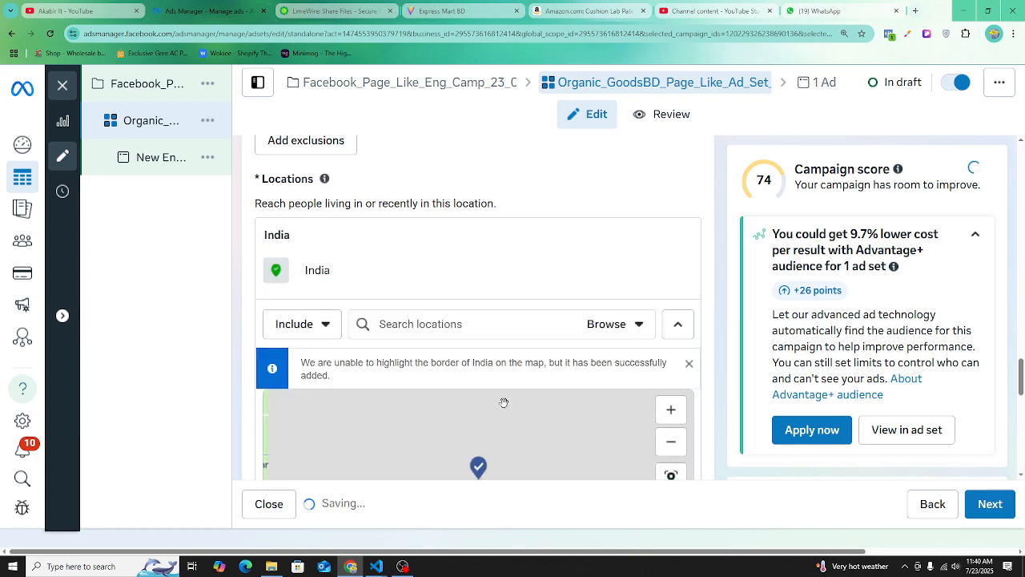
Step: Examine the audience definition, estimated audience size, daily reach and page-like estimates for the India audience, and review its targeting settings
{"action": "scroll", "coordinate": [504, 404], "scroll_direction": "down", "scroll_amount": 2}
{"action": "scroll", "coordinate": [777, 403], "scroll_direction": "down", "scroll_amount": 6}
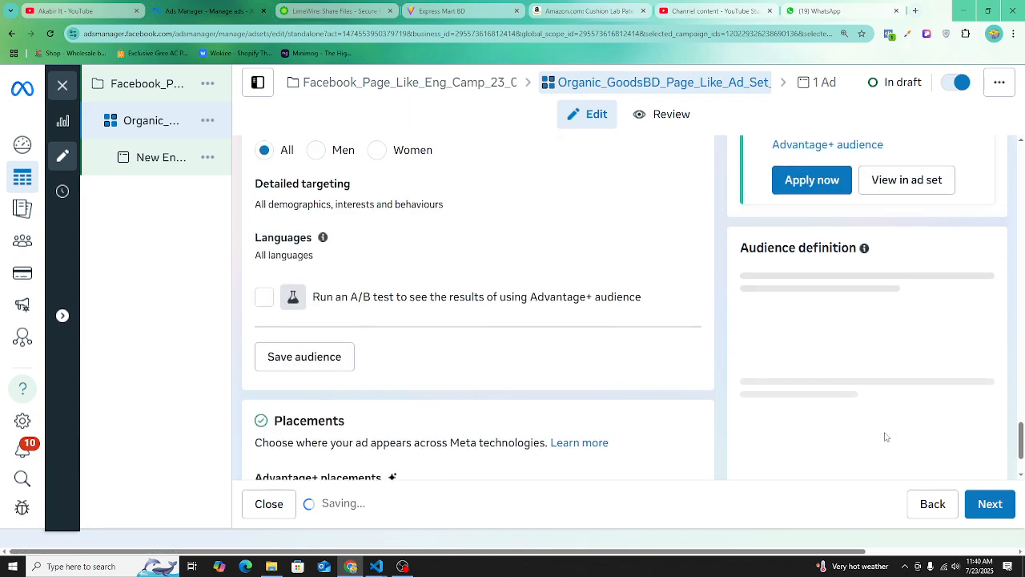
{"action": "scroll", "coordinate": [774, 407], "scroll_direction": "up", "scroll_amount": 2}
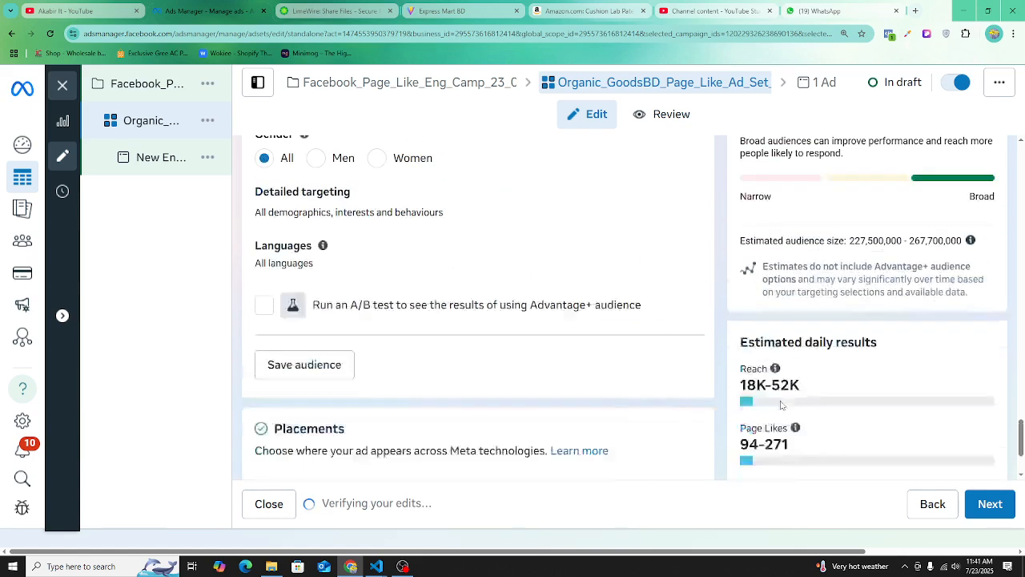
{"action": "scroll", "coordinate": [778, 405], "scroll_direction": "down", "scroll_amount": 2}
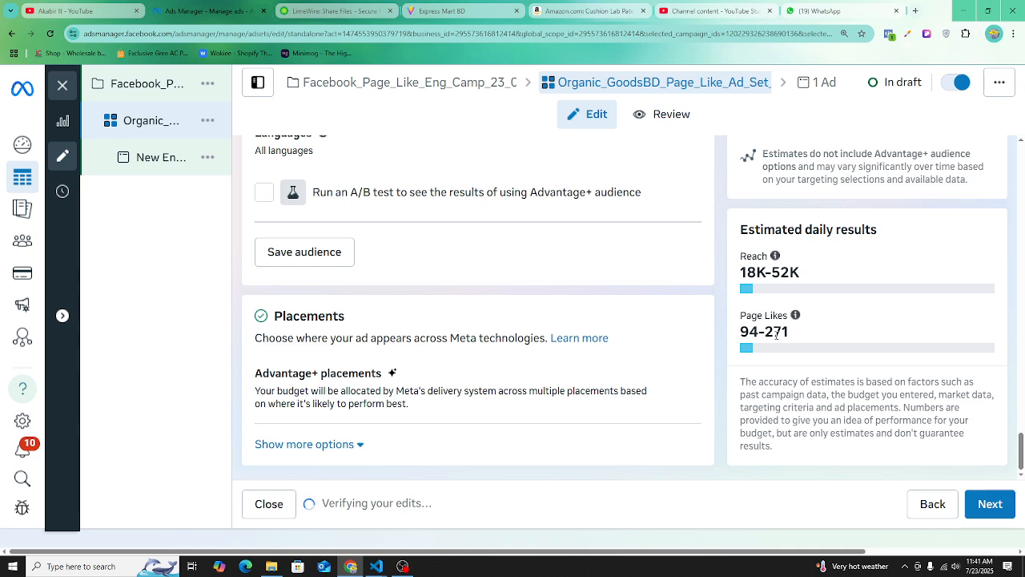
{"action": "triple_click", "coordinate": [776, 334]}
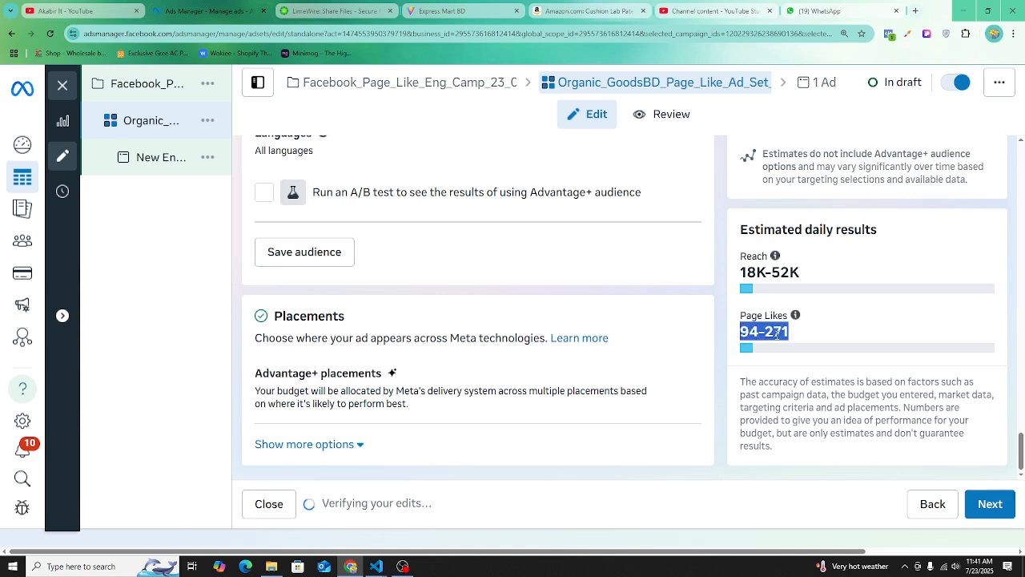
{"action": "scroll", "coordinate": [312, 282], "scroll_direction": "up", "scroll_amount": 6}
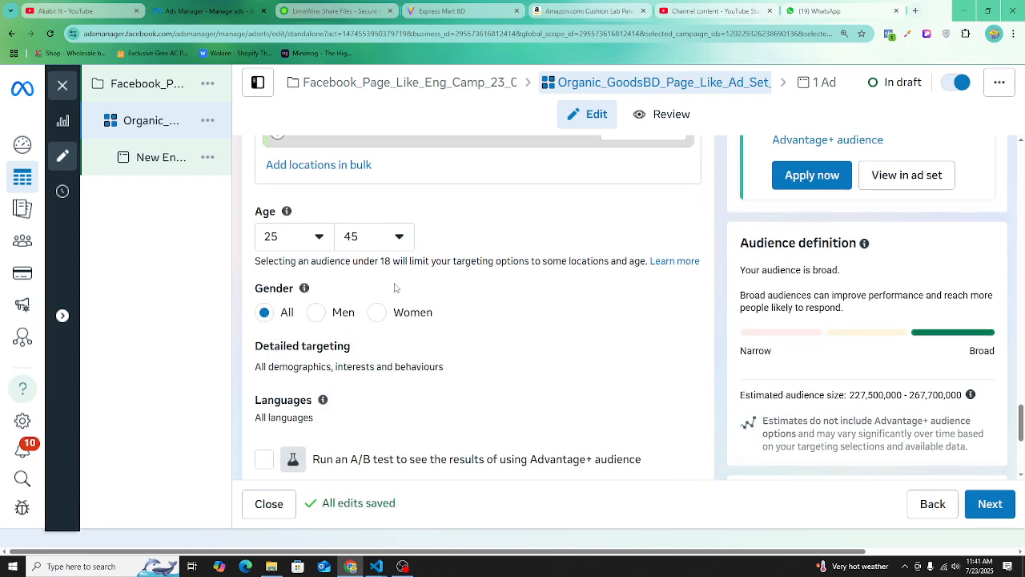
{"action": "scroll", "coordinate": [529, 277], "scroll_direction": "up", "scroll_amount": 3}
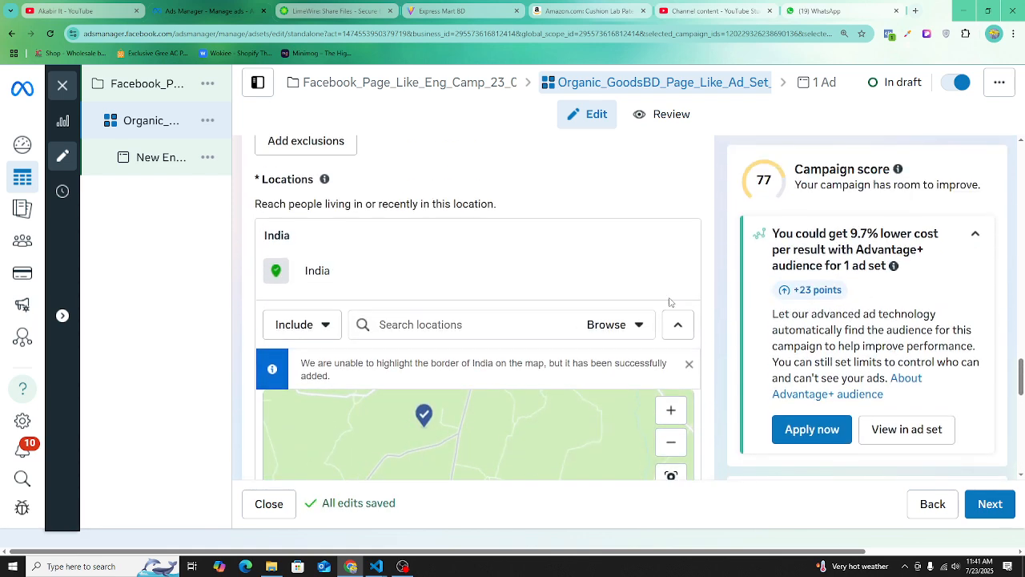
{"action": "scroll", "coordinate": [654, 326], "scroll_direction": "down", "scroll_amount": 8}
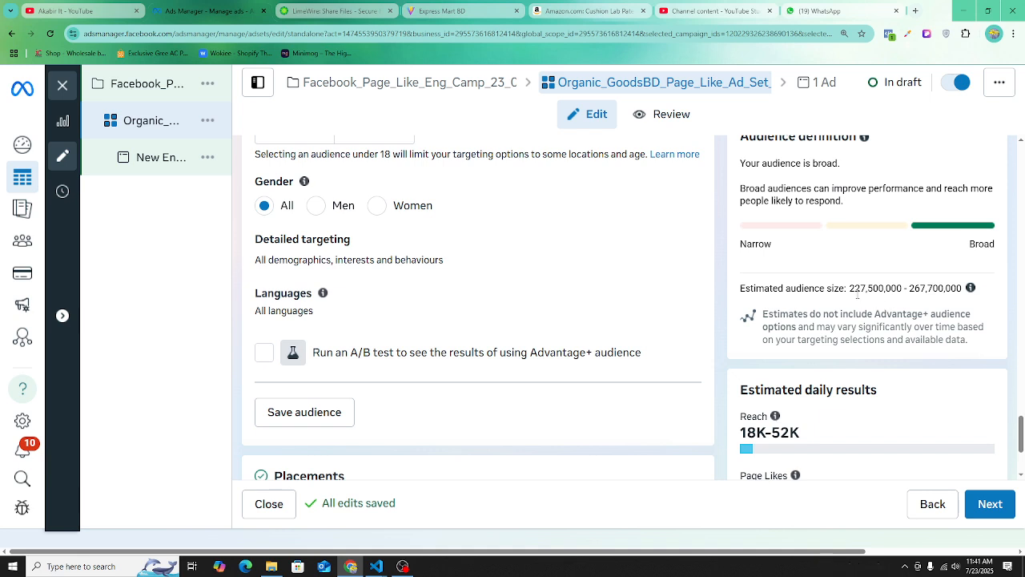
{"action": "double_click", "coordinate": [857, 290]}
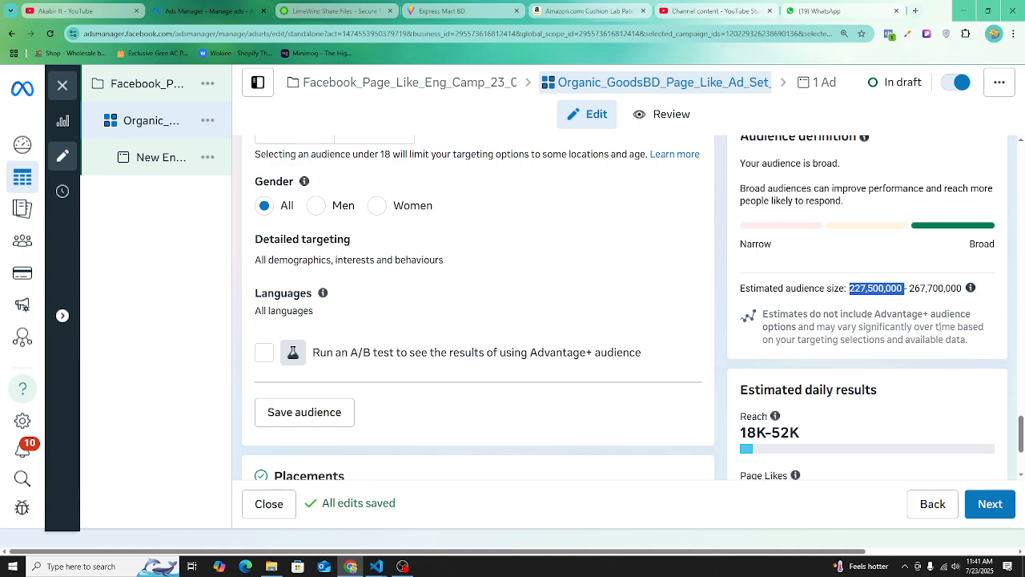
{"action": "double_click", "coordinate": [926, 290]}
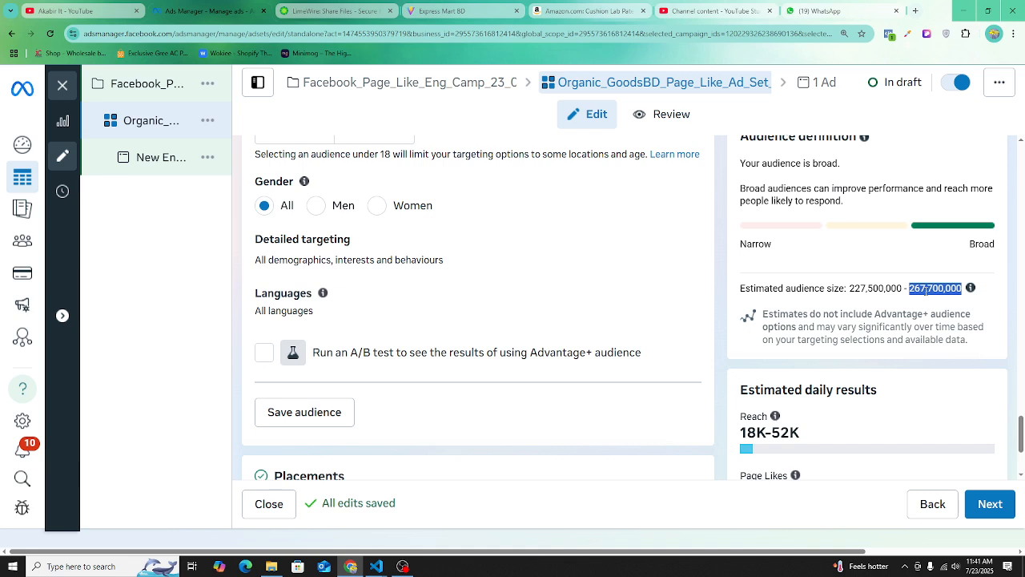
Step: Add United States as a targeted location and remove India from the audience
{"action": "scroll", "coordinate": [433, 336], "scroll_direction": "up", "scroll_amount": 5}
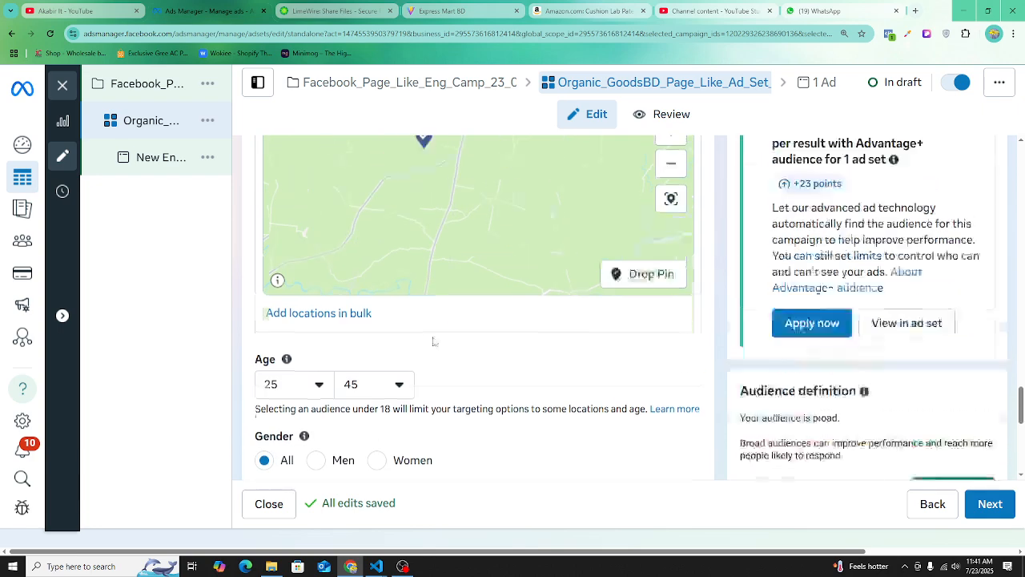
{"action": "scroll", "coordinate": [517, 206], "scroll_direction": "up", "scroll_amount": 1}
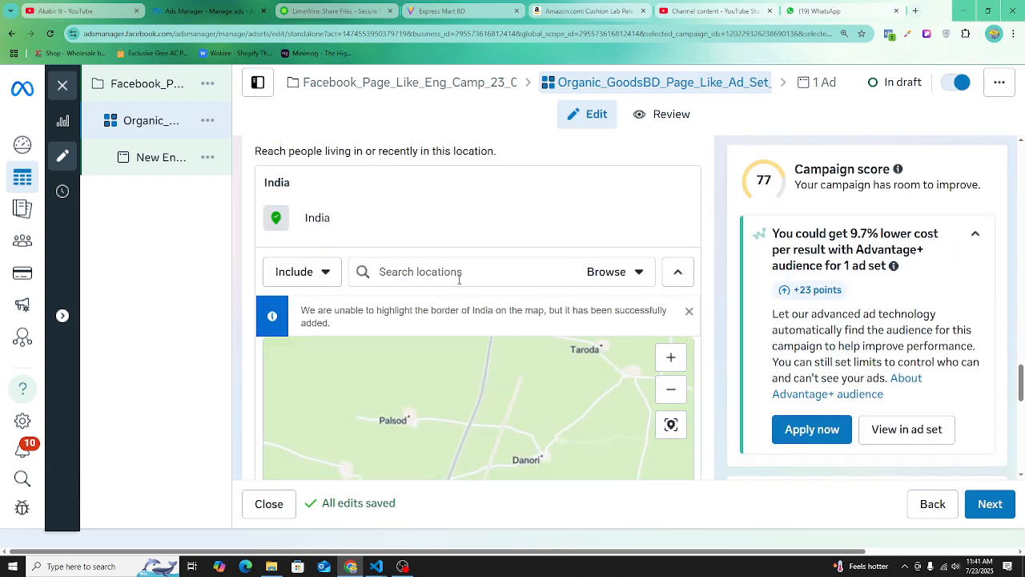
{"action": "type", "text": "usa"}
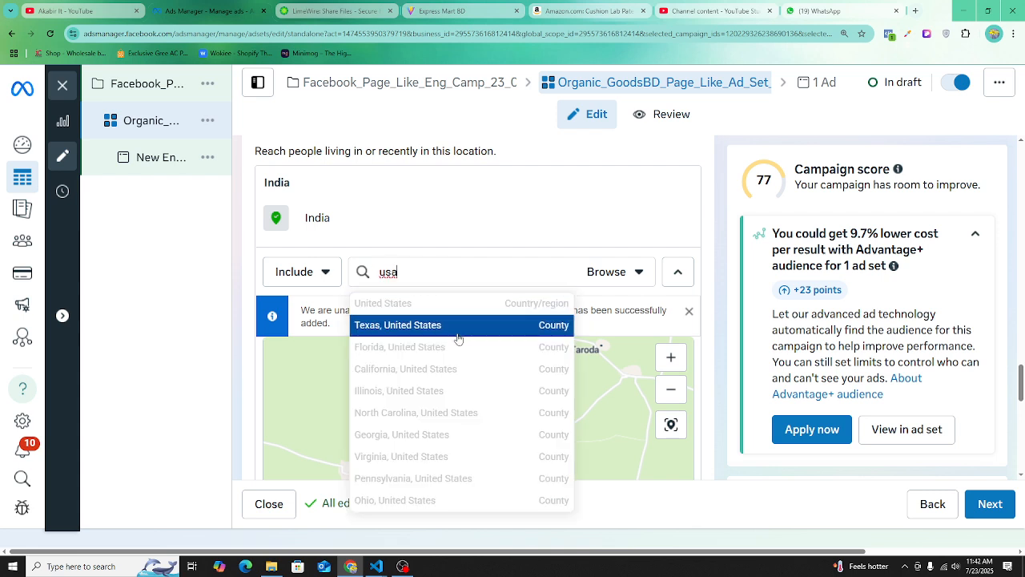
{"action": "left_click", "coordinate": [493, 314]}
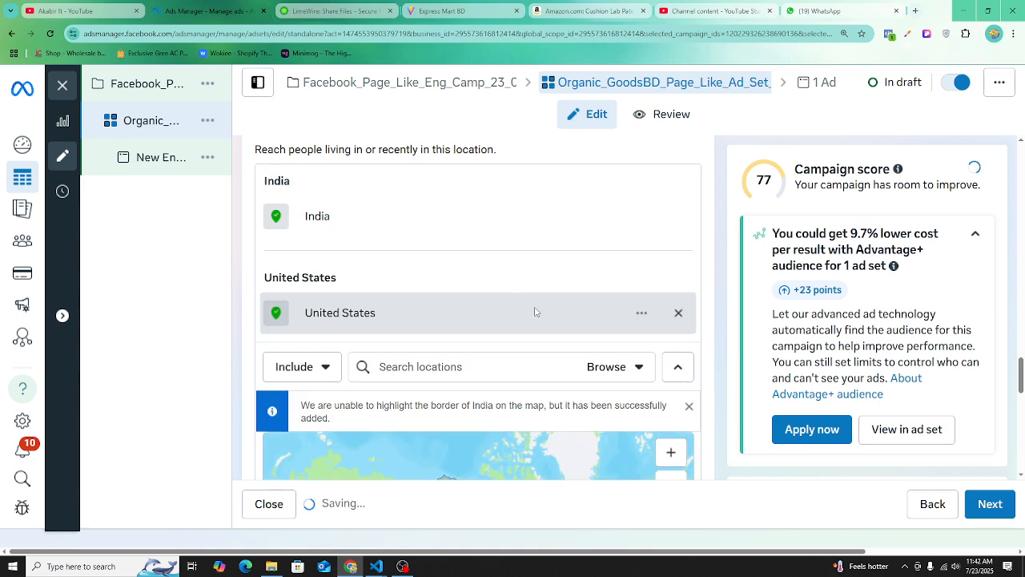
{"action": "left_click", "coordinate": [678, 218]}
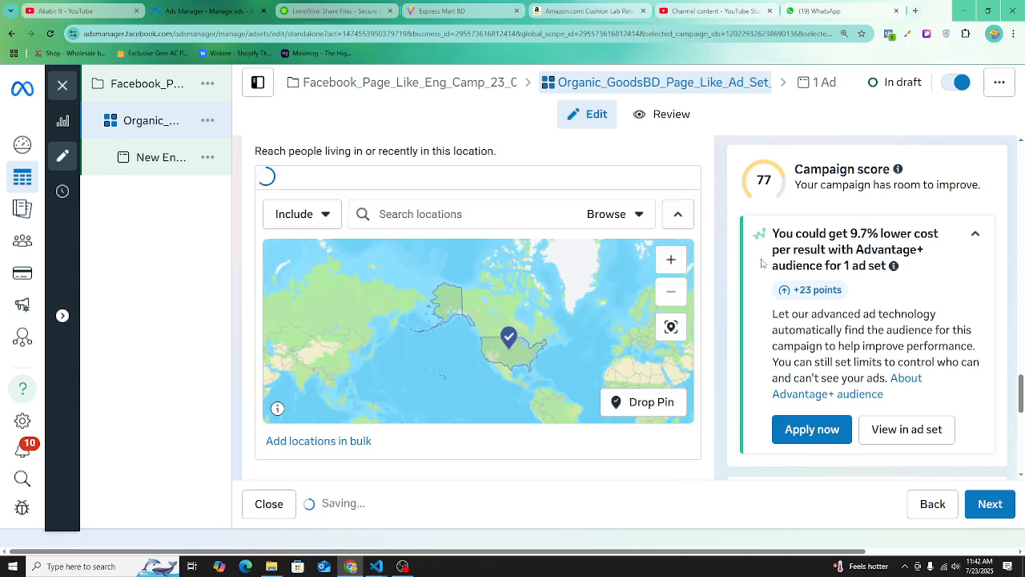
Step: Check the audience size and daily result estimates for the United States, and set the ad set's daily budget to 2,000 BDT
{"action": "scroll", "coordinate": [481, 320], "scroll_direction": "down", "scroll_amount": 3}
{"action": "scroll", "coordinate": [937, 314], "scroll_direction": "down", "scroll_amount": 5}
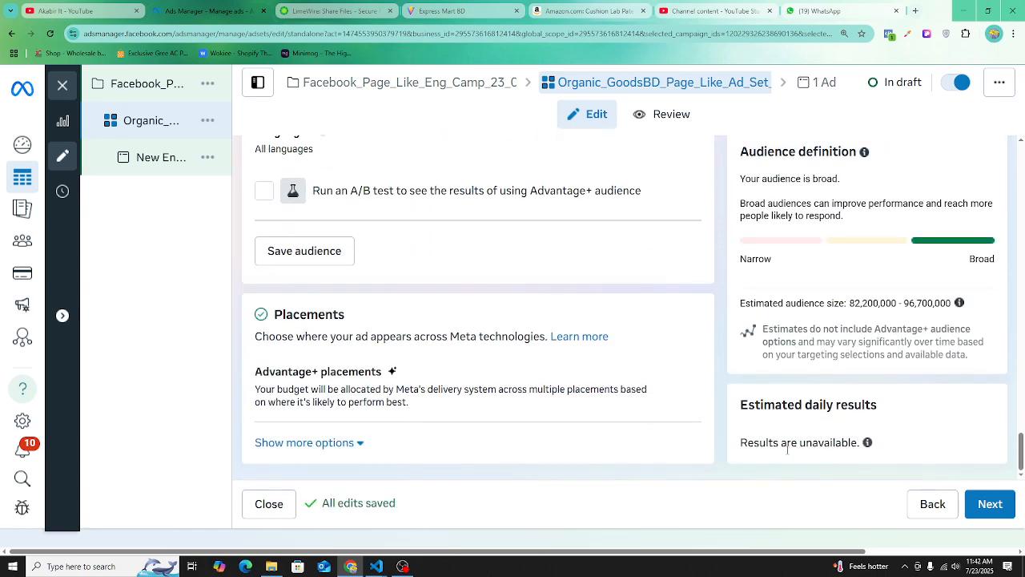
{"action": "scroll", "coordinate": [853, 463], "scroll_direction": "up", "scroll_amount": 1}
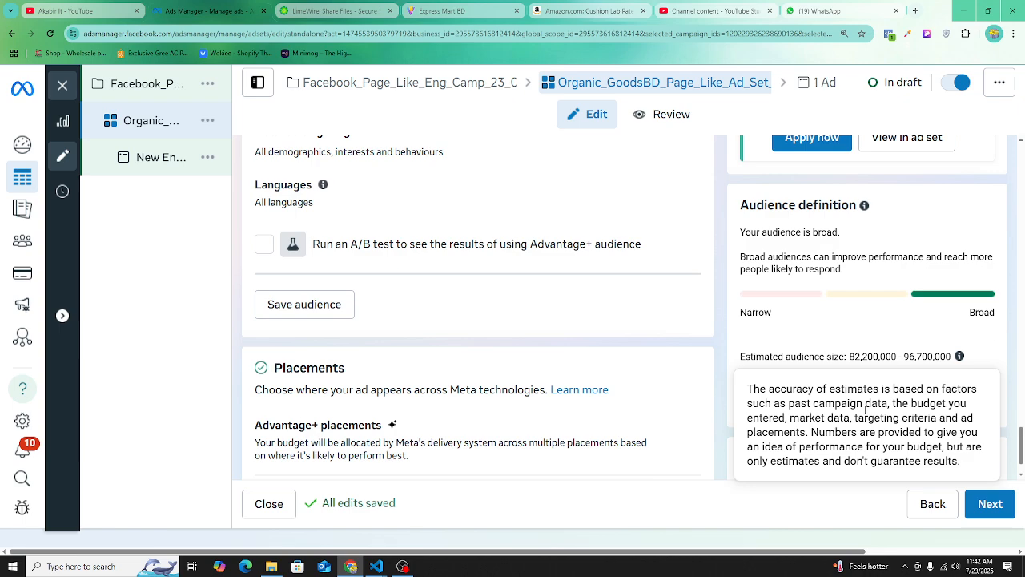
{"action": "scroll", "coordinate": [837, 354], "scroll_direction": "down", "scroll_amount": 1}
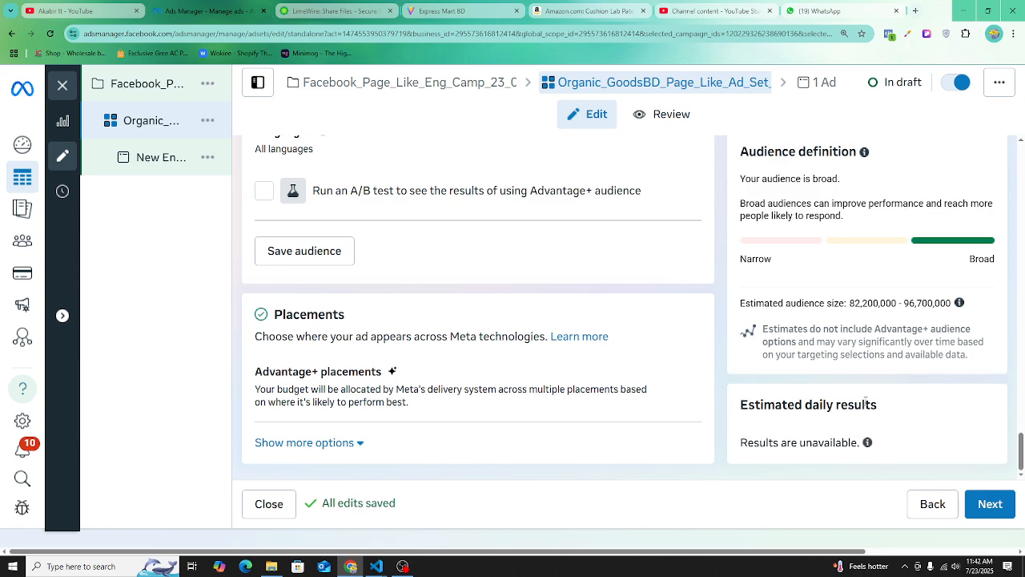
{"action": "scroll", "coordinate": [444, 359], "scroll_direction": "up", "scroll_amount": 10}
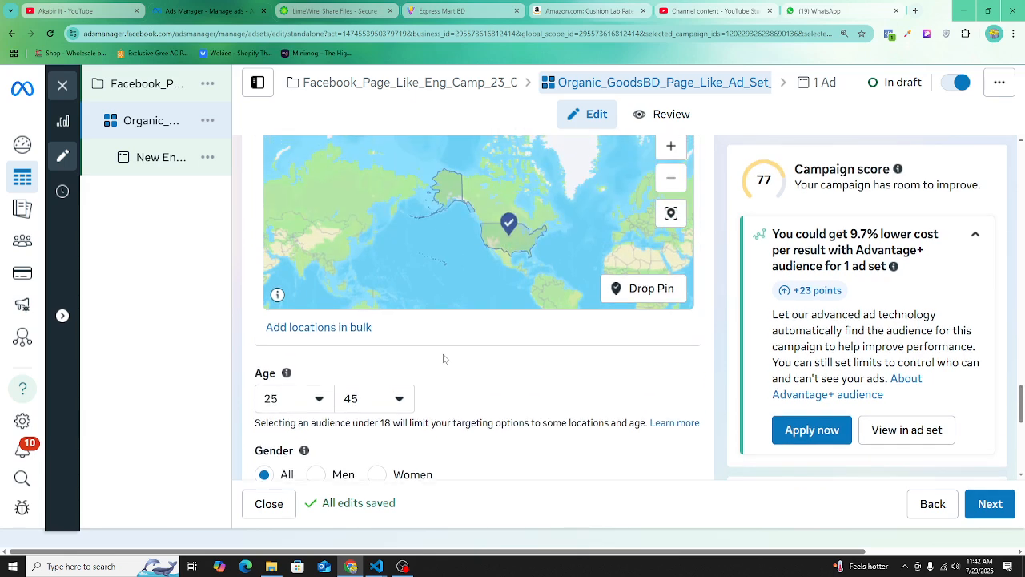
{"action": "scroll", "coordinate": [445, 358], "scroll_direction": "up", "scroll_amount": 8}
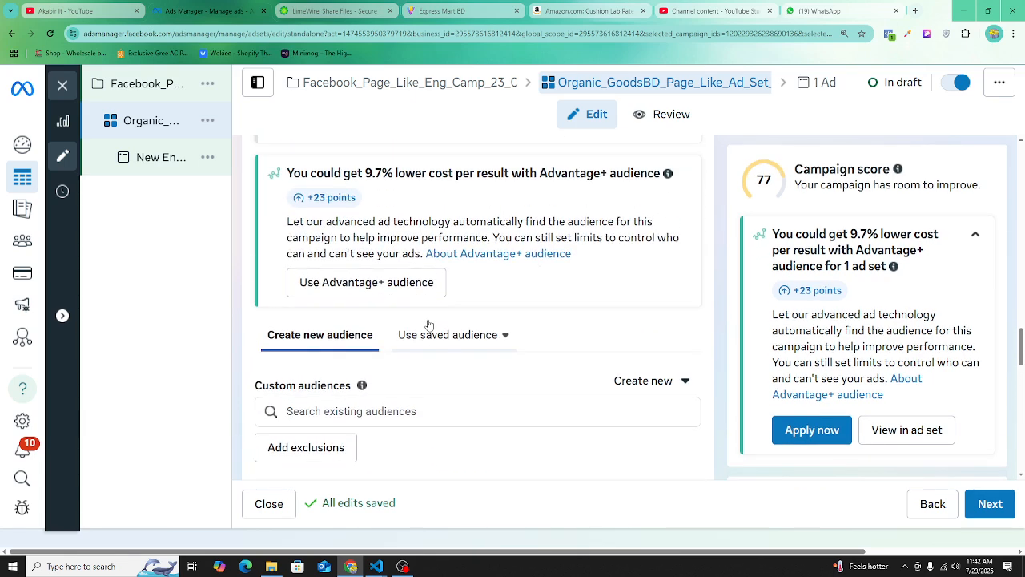
{"action": "scroll", "coordinate": [432, 320], "scroll_direction": "up", "scroll_amount": 8}
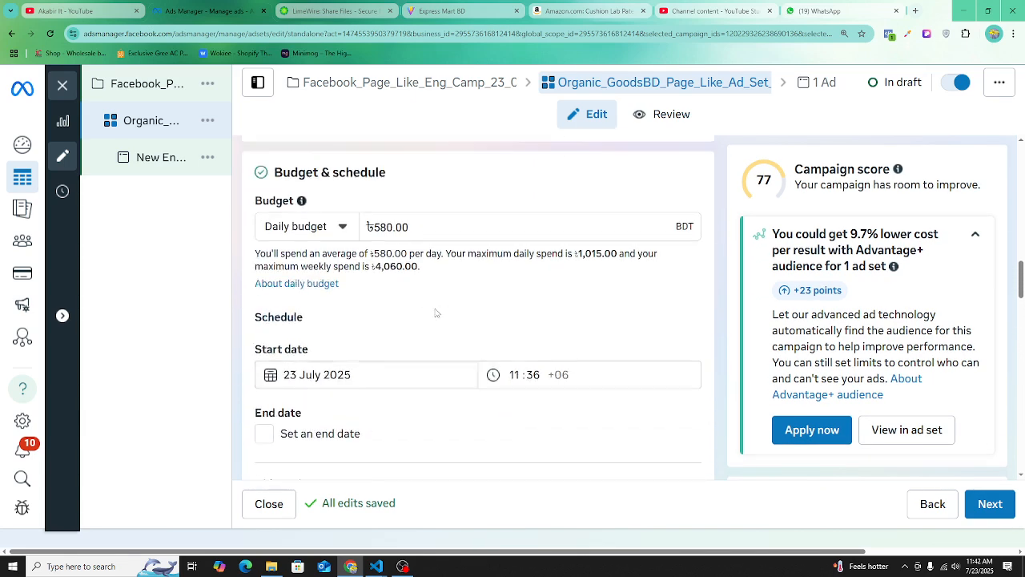
{"action": "scroll", "coordinate": [436, 313], "scroll_direction": "up", "scroll_amount": 1}
{"action": "left_click", "coordinate": [427, 314]}
{"action": "key", "text": "ctrl+a"}
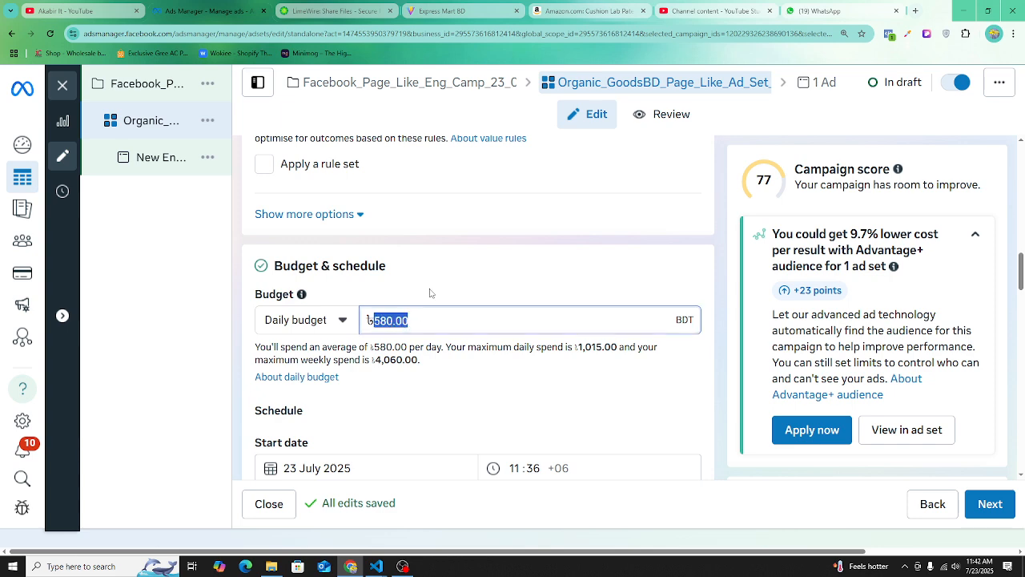
{"action": "type", "text": "2000"}
{"action": "left_click", "coordinate": [495, 254]}
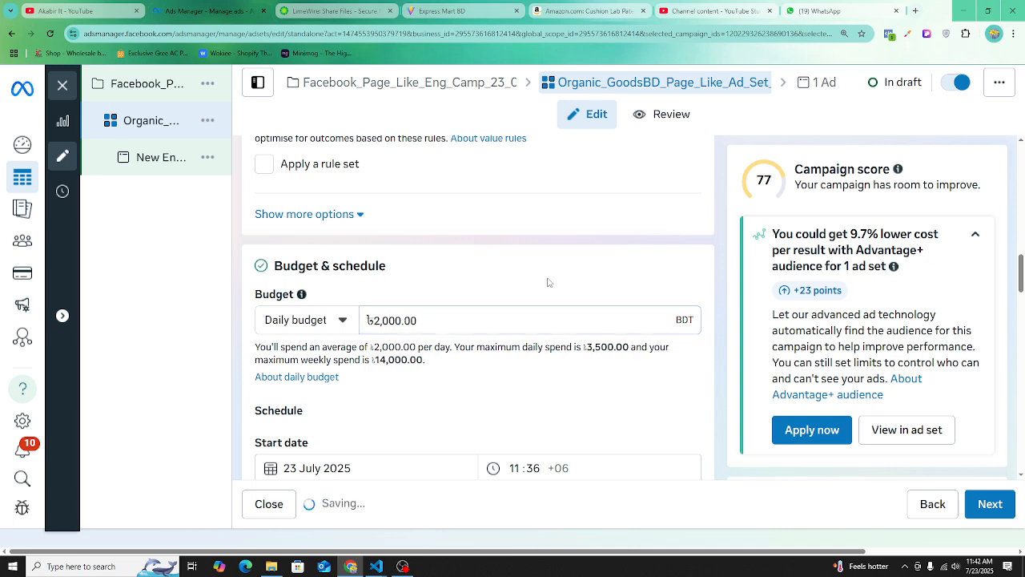
Step: Examine the United States audience size and estimated daily results under the new budget, and review the location and age targeting
{"action": "scroll", "coordinate": [705, 337], "scroll_direction": "down", "scroll_amount": 10}
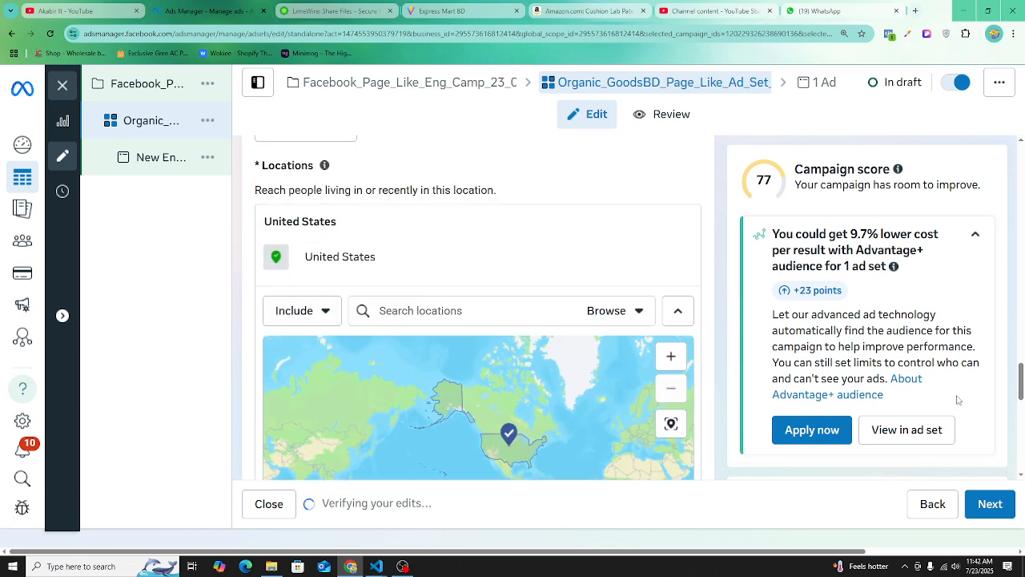
{"action": "scroll", "coordinate": [959, 400], "scroll_direction": "down", "scroll_amount": 5}
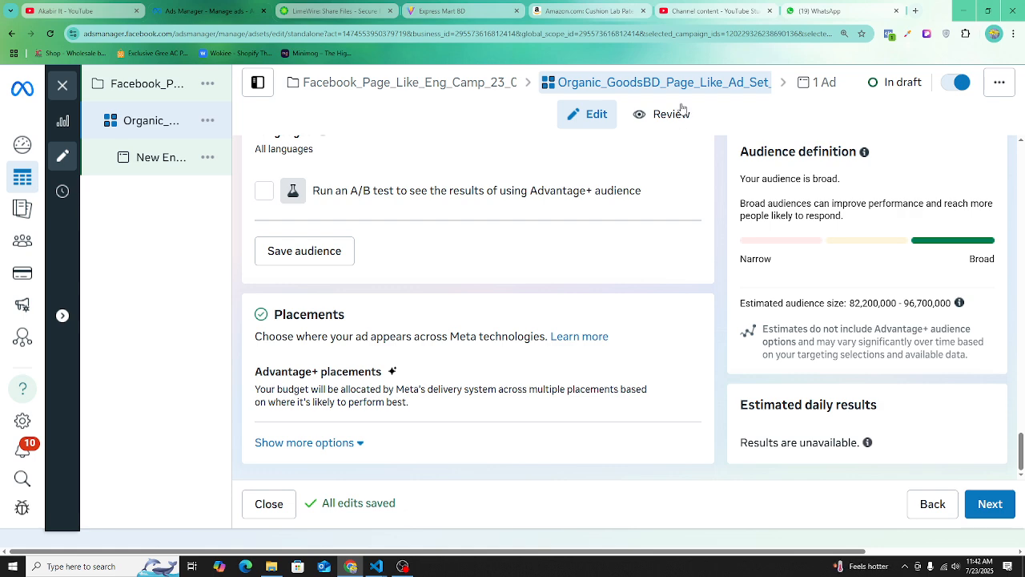
{"action": "scroll", "coordinate": [774, 302], "scroll_direction": "up", "scroll_amount": 1}
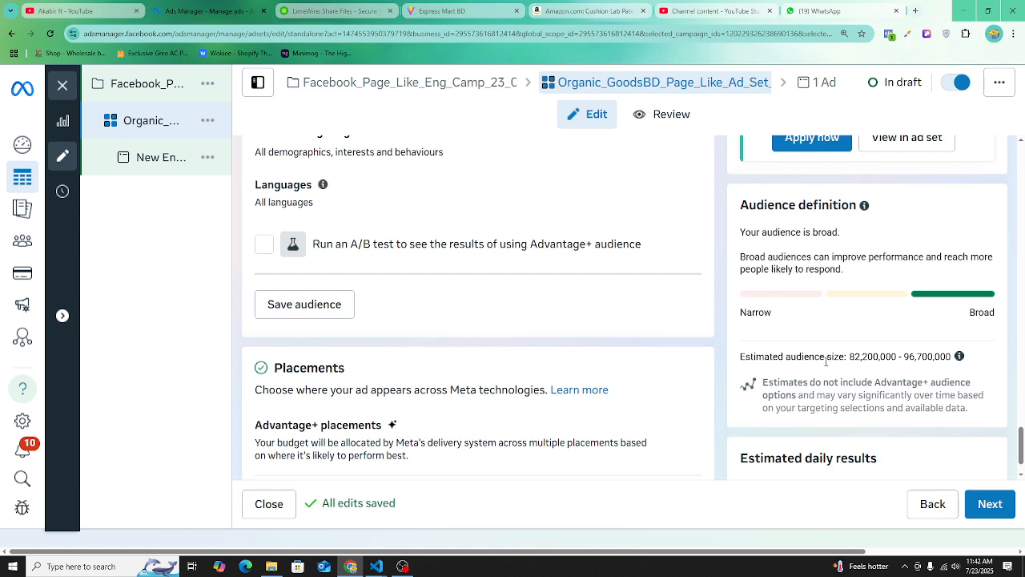
{"action": "double_click", "coordinate": [855, 355]}
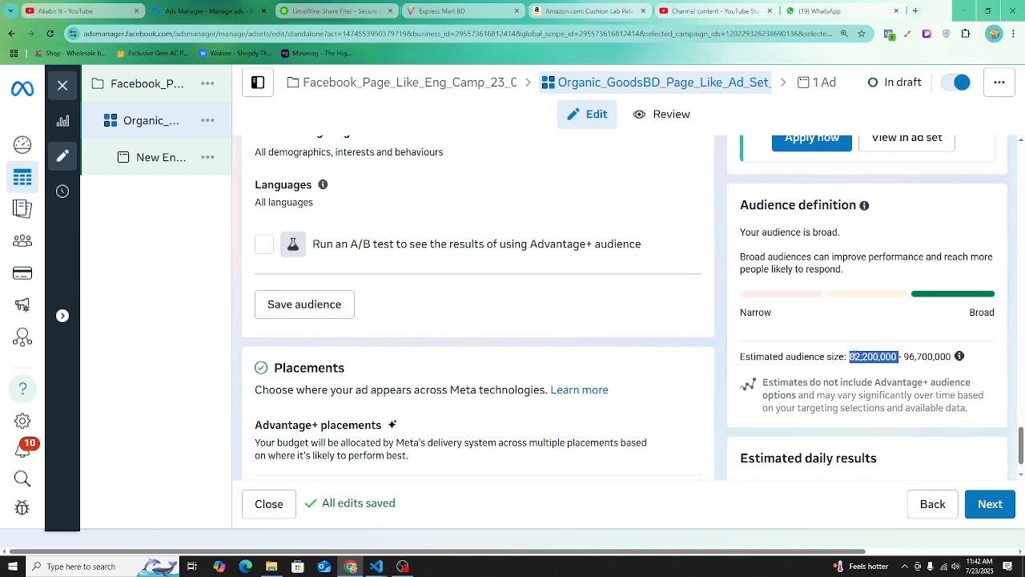
{"action": "left_click", "coordinate": [901, 356]}
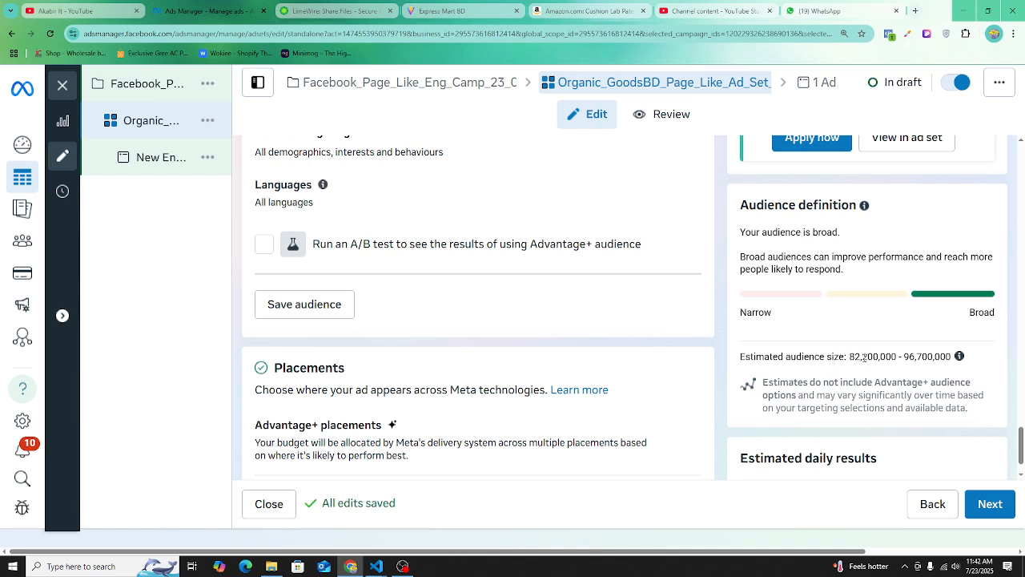
{"action": "double_click", "coordinate": [865, 356]}
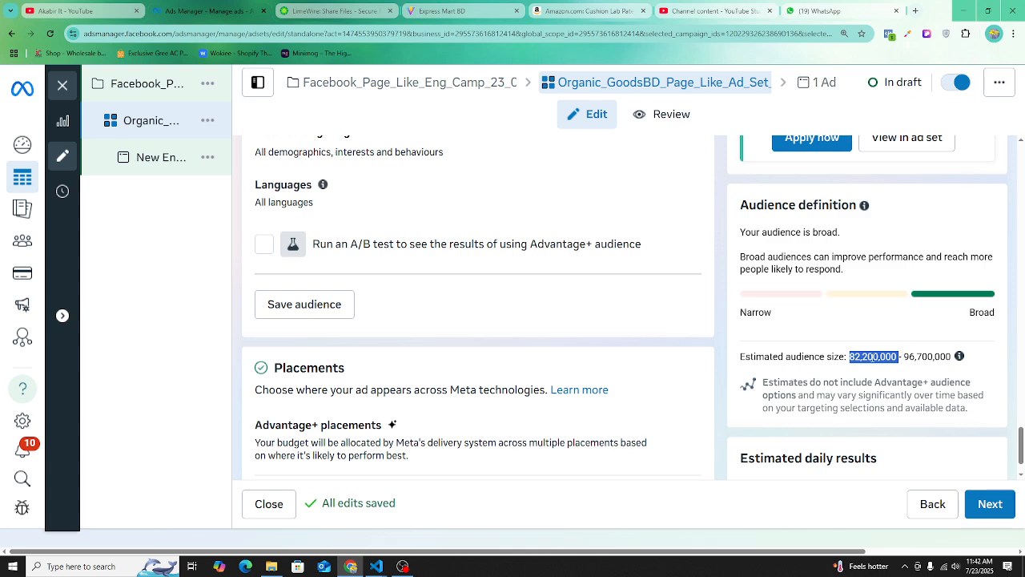
{"action": "left_click", "coordinate": [866, 357]}
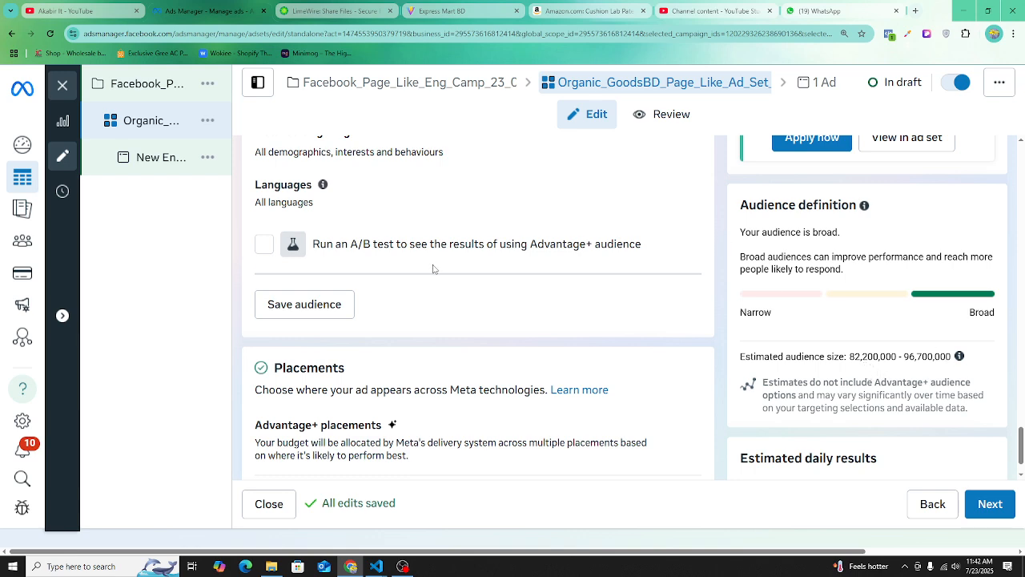
{"action": "scroll", "coordinate": [433, 257], "scroll_direction": "up", "scroll_amount": 5}
{"action": "scroll", "coordinate": [422, 218], "scroll_direction": "up", "scroll_amount": 3}
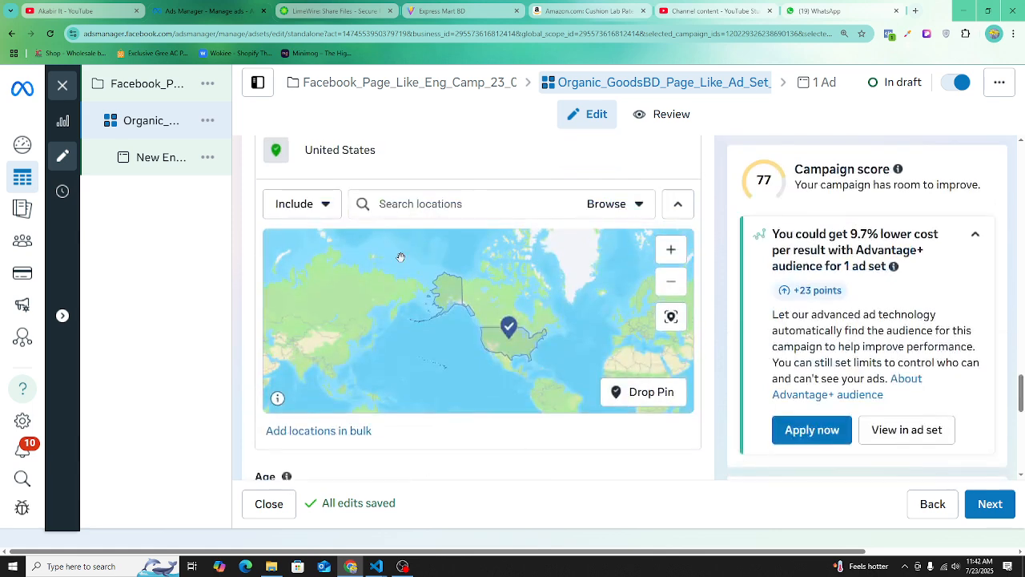
{"action": "scroll", "coordinate": [533, 181], "scroll_direction": "up", "scroll_amount": 3}
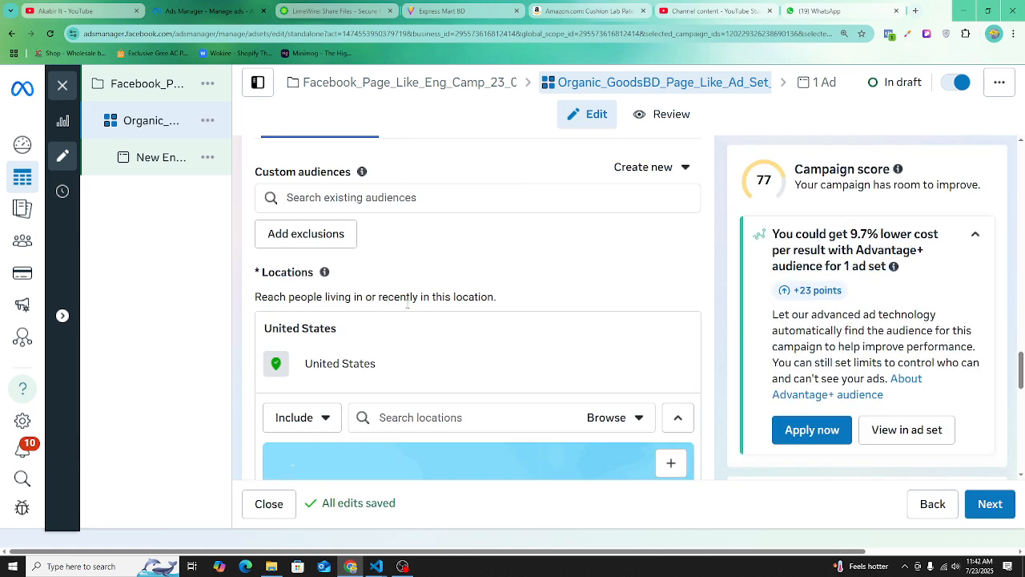
{"action": "scroll", "coordinate": [603, 319], "scroll_direction": "down", "scroll_amount": 1}
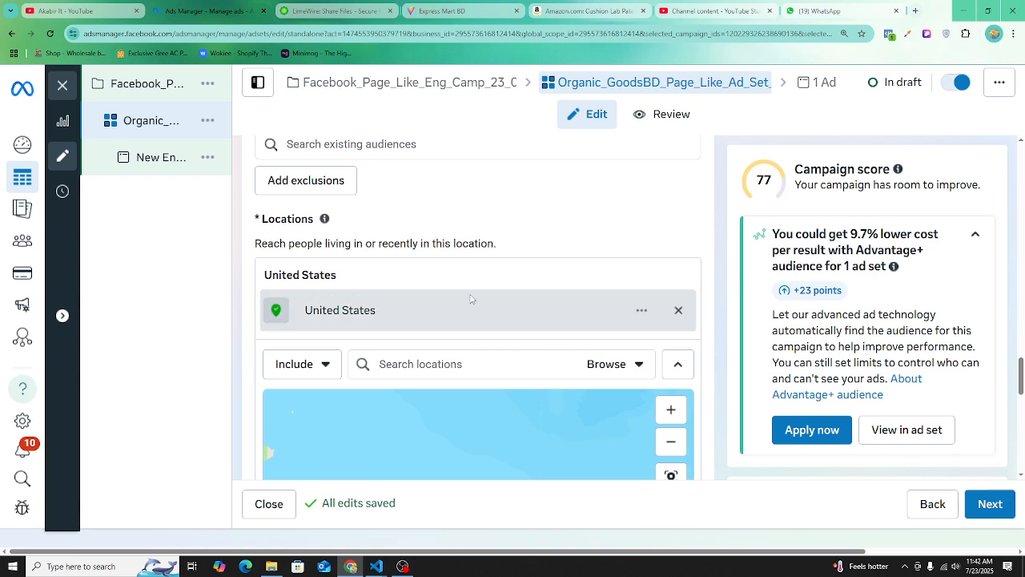
{"action": "scroll", "coordinate": [417, 233], "scroll_direction": "up", "scroll_amount": 3}
{"action": "scroll", "coordinate": [416, 231], "scroll_direction": "down", "scroll_amount": 6}
{"action": "scroll", "coordinate": [416, 231], "scroll_direction": "down", "scroll_amount": 3}
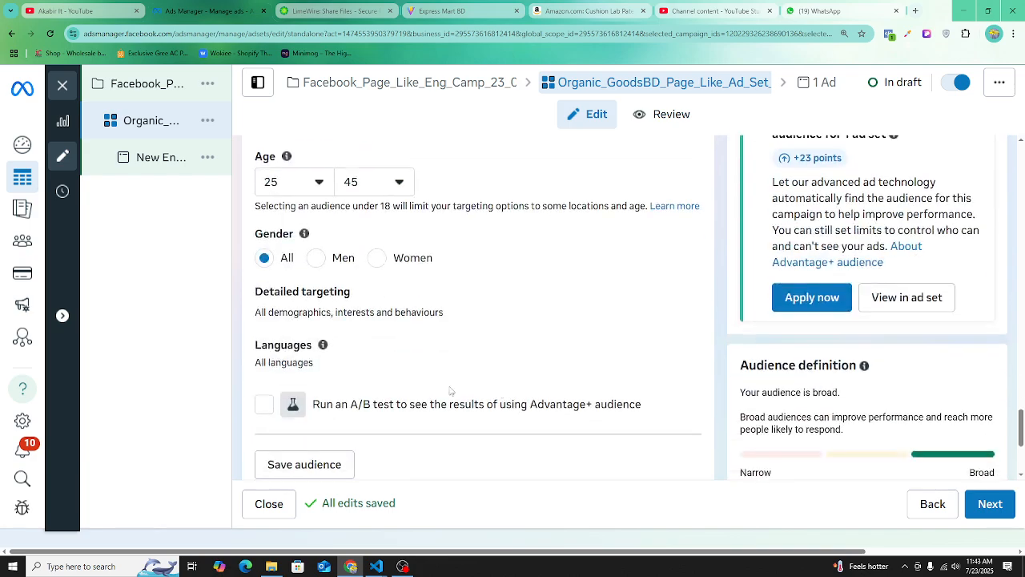
Step: Set the ad set's daily budget to 10,000 BDT and check the United States audience's estimated daily results
{"action": "scroll", "coordinate": [397, 200], "scroll_direction": "up", "scroll_amount": 6}
{"action": "scroll", "coordinate": [398, 200], "scroll_direction": "up", "scroll_amount": 8}
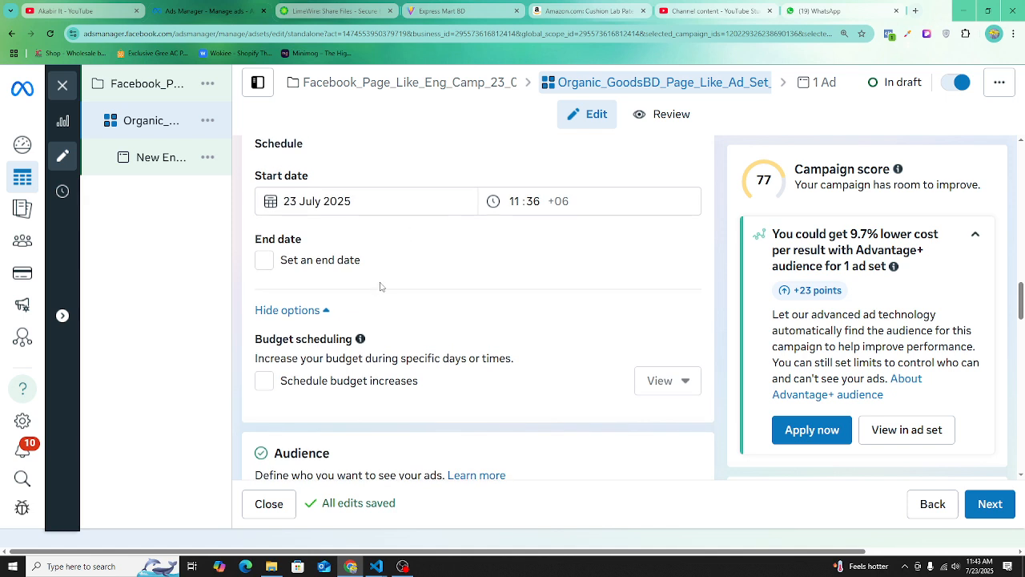
{"action": "scroll", "coordinate": [381, 285], "scroll_direction": "up", "scroll_amount": 2}
{"action": "double_click", "coordinate": [390, 214]}
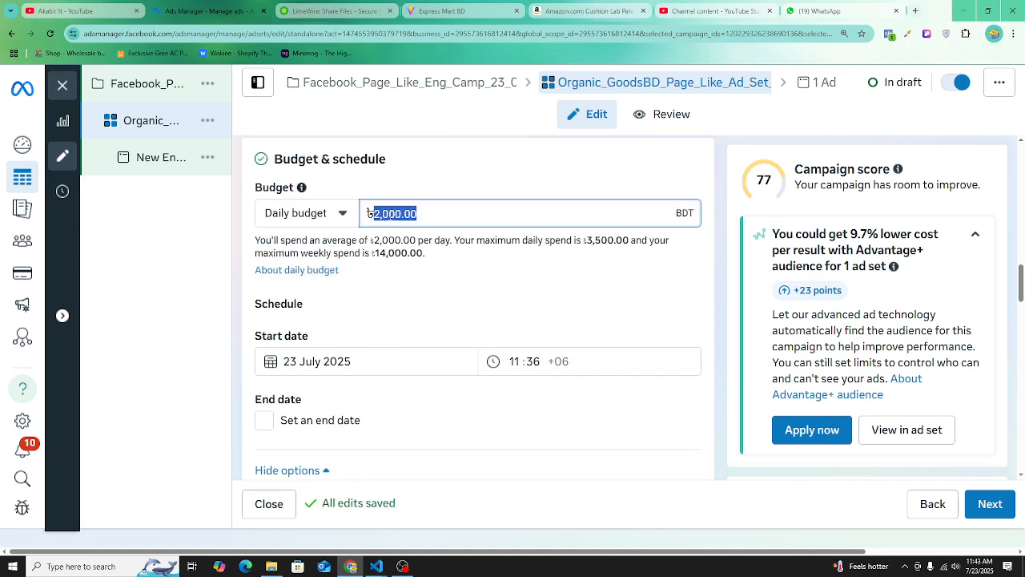
{"action": "type", "text": "1000"}
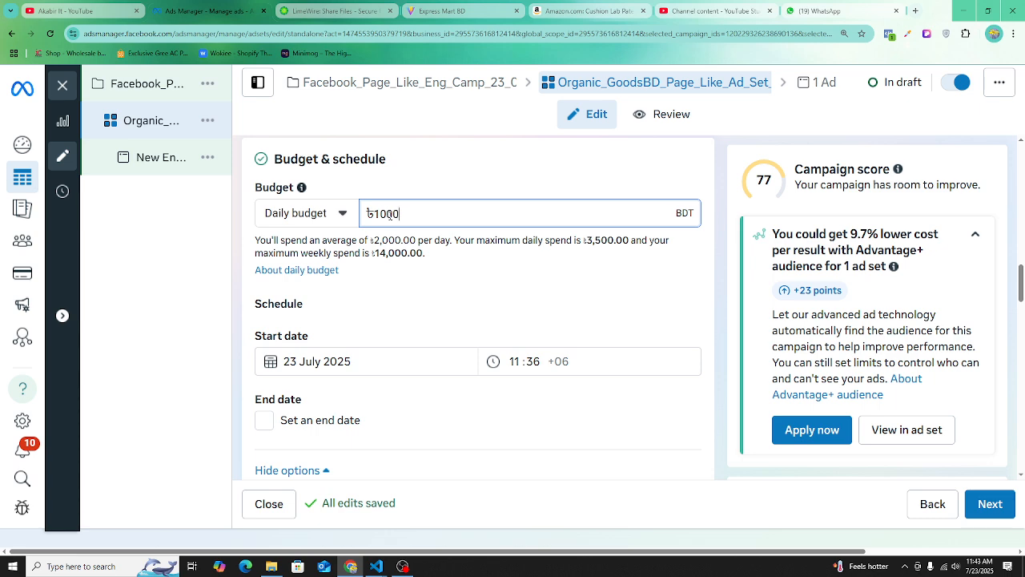
{"action": "type", "text": "0"}
{"action": "left_click", "coordinate": [513, 180]}
{"action": "scroll", "coordinate": [647, 285], "scroll_direction": "down", "scroll_amount": 3}
{"action": "scroll", "coordinate": [647, 285], "scroll_direction": "down", "scroll_amount": 15}
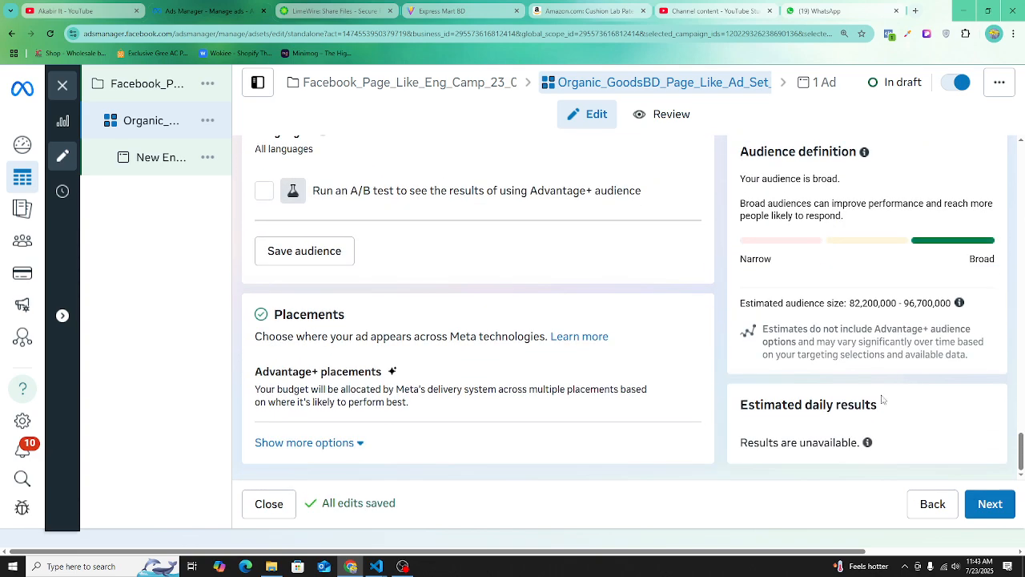
Step: Narrow the audience location from the United States to New York, United States
{"action": "scroll", "coordinate": [465, 390], "scroll_direction": "up", "scroll_amount": 5}
{"action": "scroll", "coordinate": [461, 347], "scroll_direction": "up", "scroll_amount": 2}
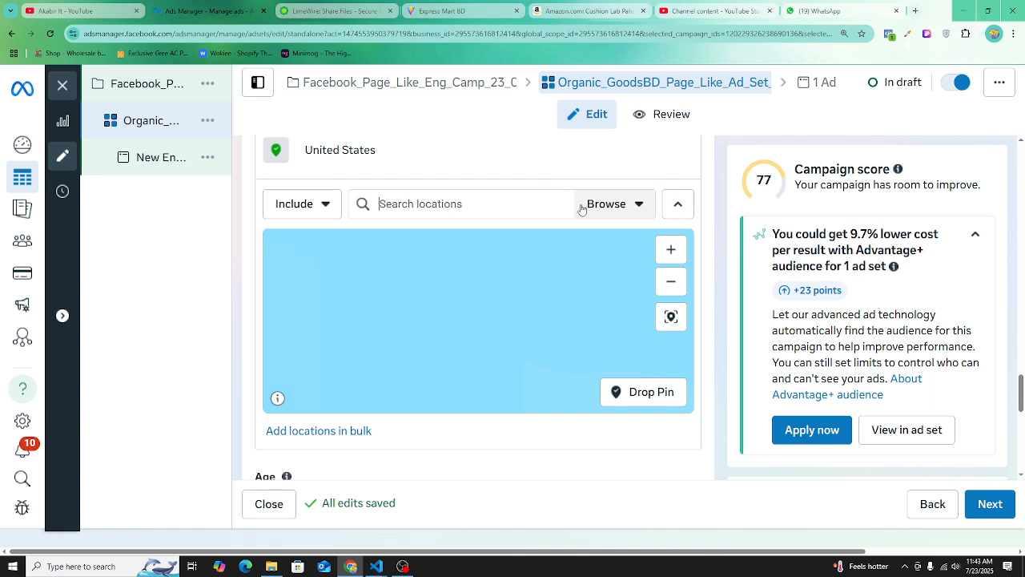
{"action": "scroll", "coordinate": [398, 407], "scroll_direction": "up", "scroll_amount": 3}
{"action": "left_click", "coordinate": [410, 419]}
{"action": "type", "text": "ney"}
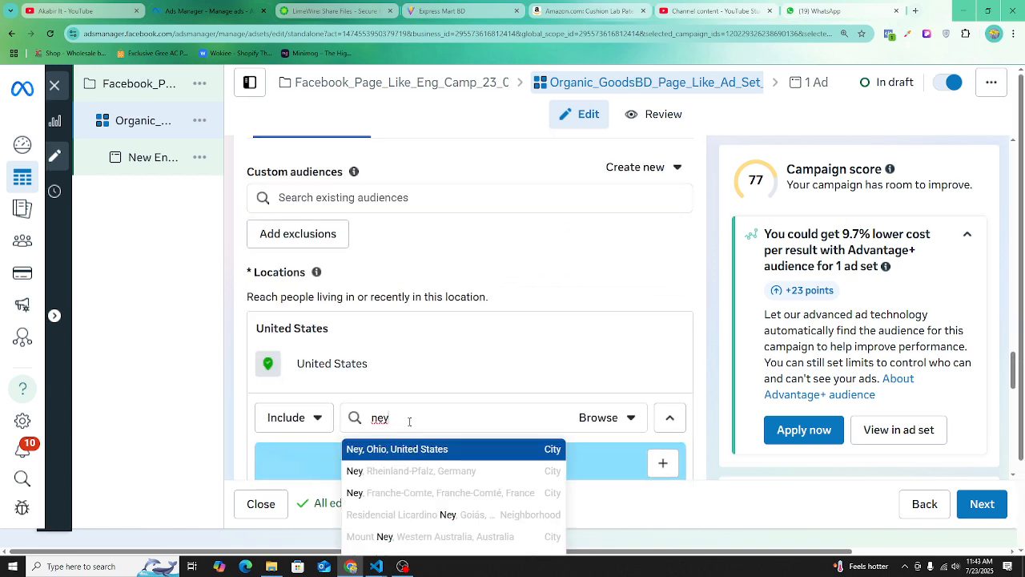
{"action": "key", "text": "BackSpace"}
{"action": "key", "text": "BackSpace"}
{"action": "key", "text": "BackSpace"}
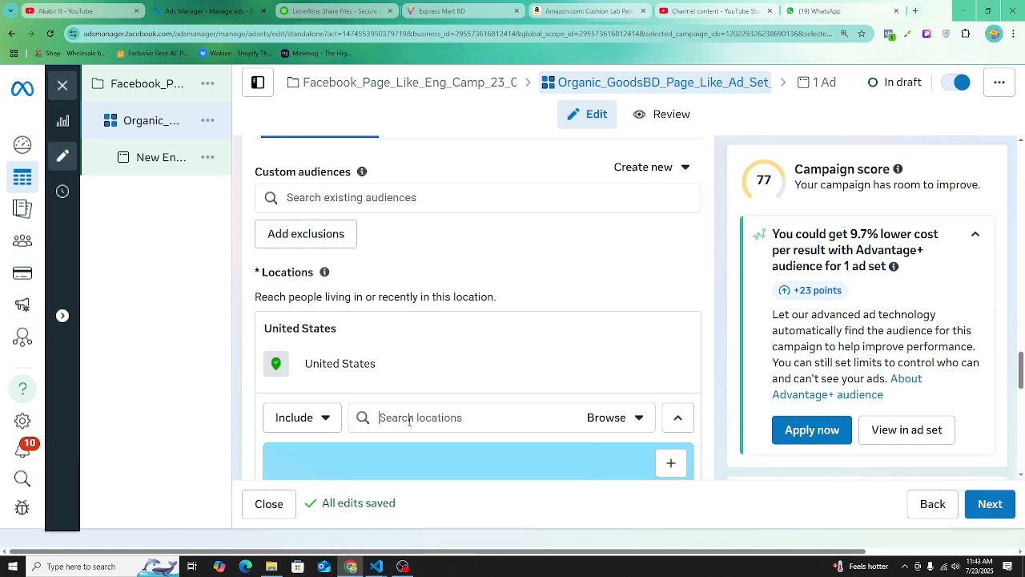
{"action": "type", "text": "new youk"}
{"action": "key", "text": "BackSpace"}
{"action": "key", "text": "BackSpace"}
{"action": "type", "text": "rk"}
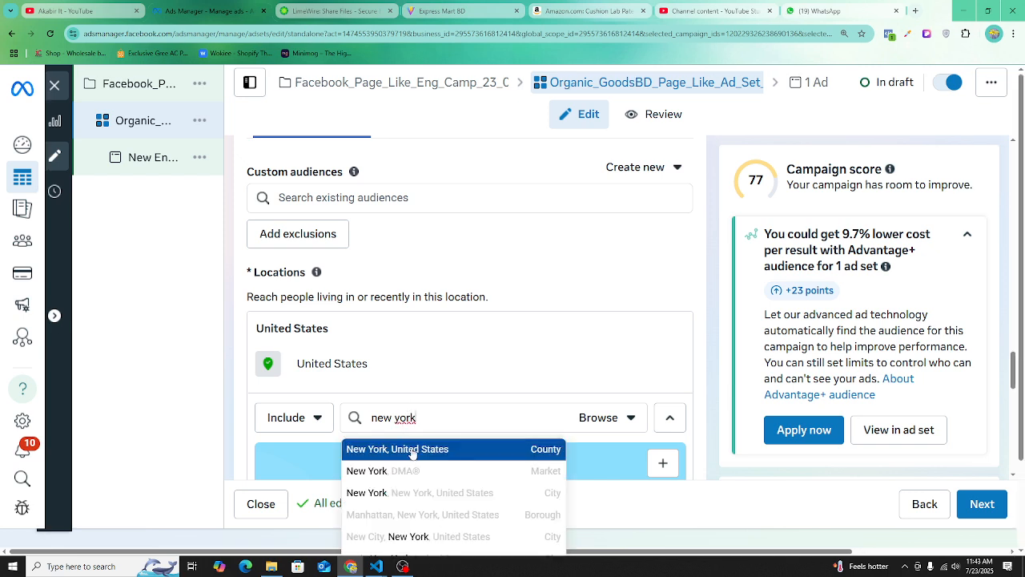
{"action": "left_click", "coordinate": [413, 447]}
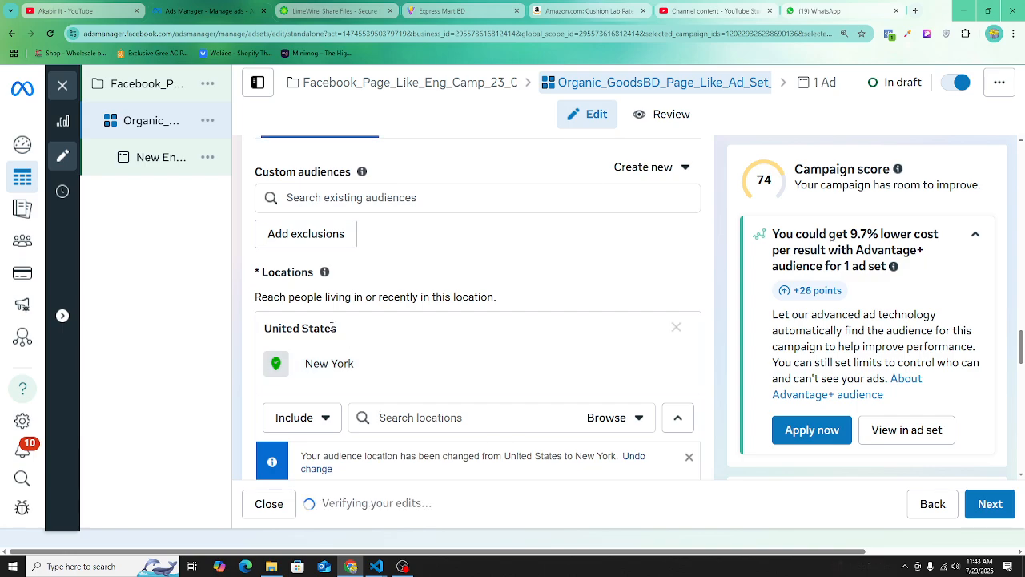
Step: Examine the estimated daily reach and page likes for the New York audience, and review the audience and budget scheduling settings
{"action": "scroll", "coordinate": [330, 326], "scroll_direction": "up", "scroll_amount": 1}
{"action": "scroll", "coordinate": [330, 325], "scroll_direction": "down", "scroll_amount": 5}
{"action": "scroll", "coordinate": [809, 346], "scroll_direction": "down", "scroll_amount": 10}
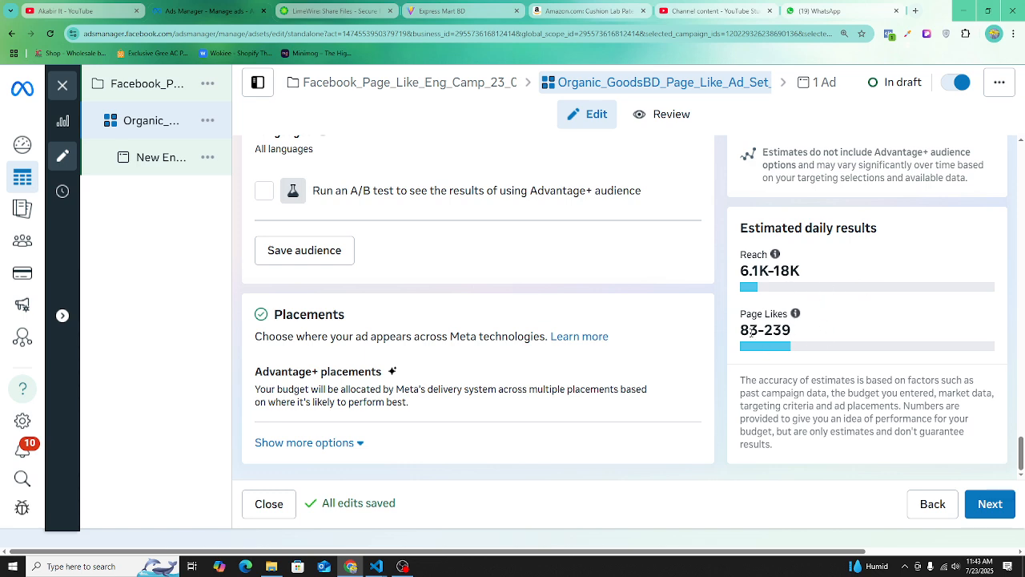
{"action": "left_click_drag", "start_coordinate": [743, 330], "coordinate": [792, 331]}
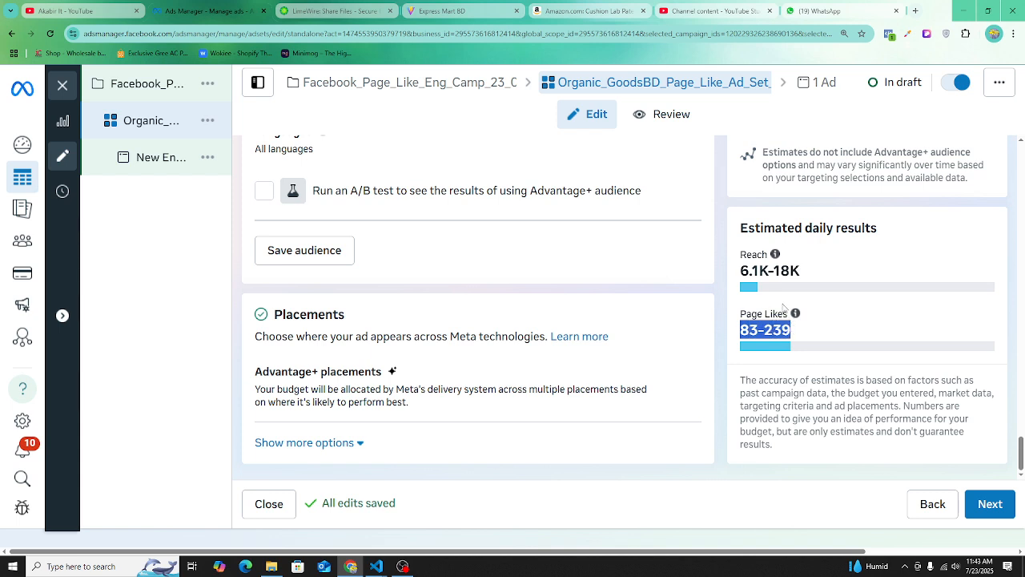
{"action": "left_click", "coordinate": [831, 313]}
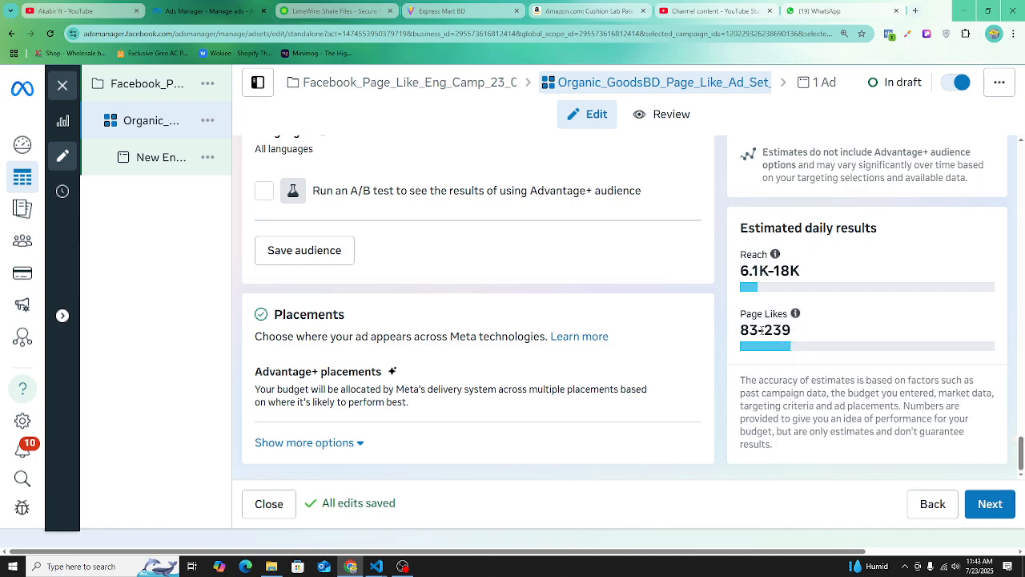
{"action": "left_click_drag", "start_coordinate": [761, 330], "coordinate": [814, 326]}
{"action": "scroll", "coordinate": [641, 297], "scroll_direction": "up", "scroll_amount": 10}
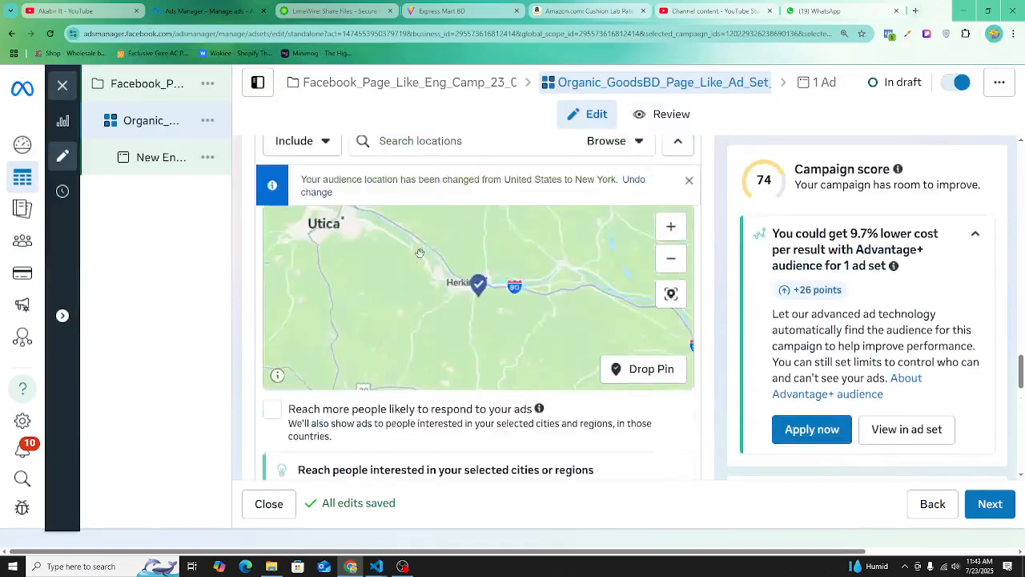
{"action": "scroll", "coordinate": [420, 254], "scroll_direction": "up", "scroll_amount": 1}
{"action": "scroll", "coordinate": [535, 192], "scroll_direction": "up", "scroll_amount": 4}
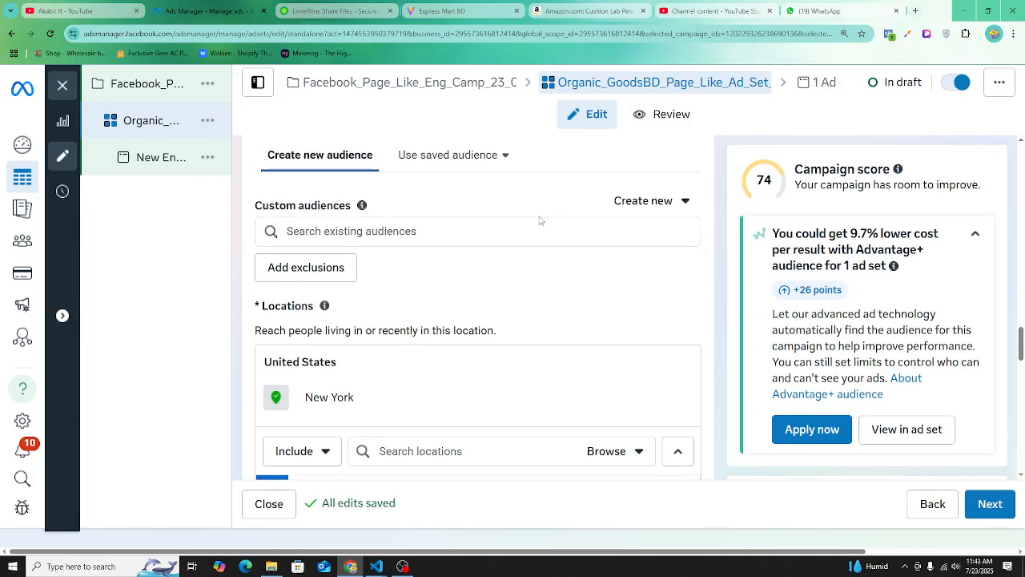
{"action": "scroll", "coordinate": [392, 257], "scroll_direction": "up", "scroll_amount": 5}
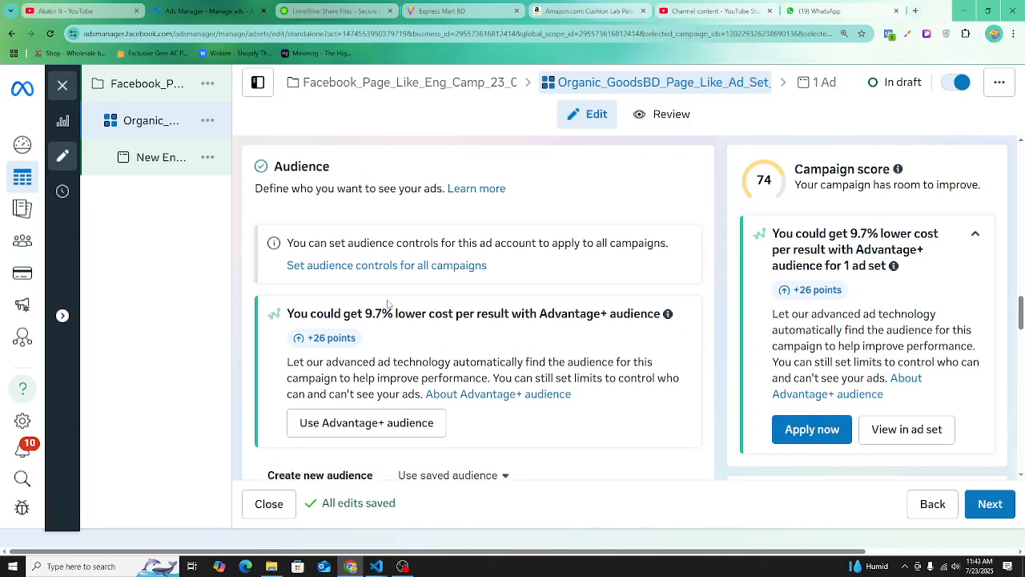
{"action": "scroll", "coordinate": [388, 303], "scroll_direction": "down", "scroll_amount": 3}
{"action": "scroll", "coordinate": [389, 289], "scroll_direction": "up", "scroll_amount": 8}
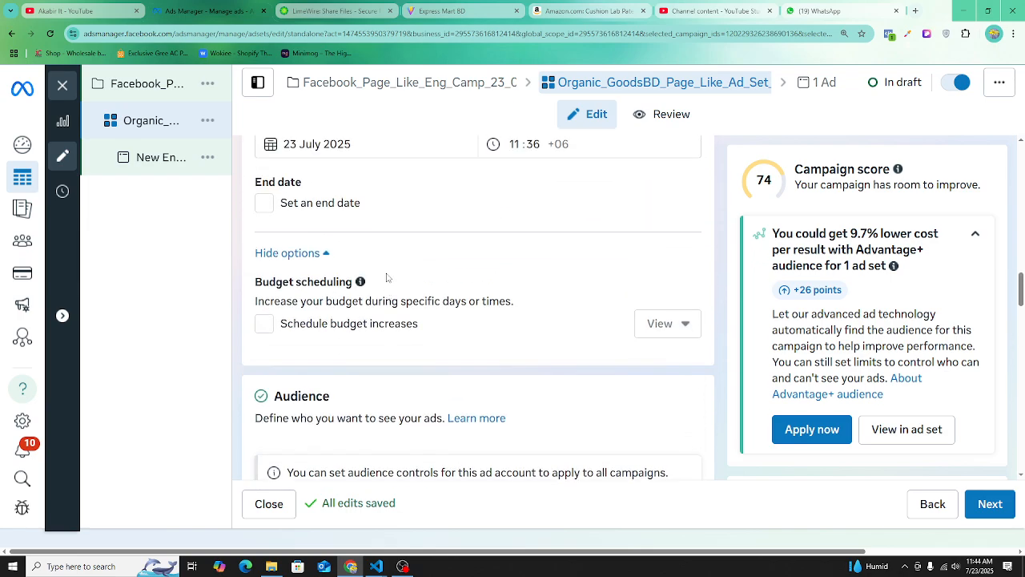
{"action": "scroll", "coordinate": [474, 273], "scroll_direction": "down", "scroll_amount": 6}
{"action": "scroll", "coordinate": [467, 345], "scroll_direction": "up", "scroll_amount": 2}
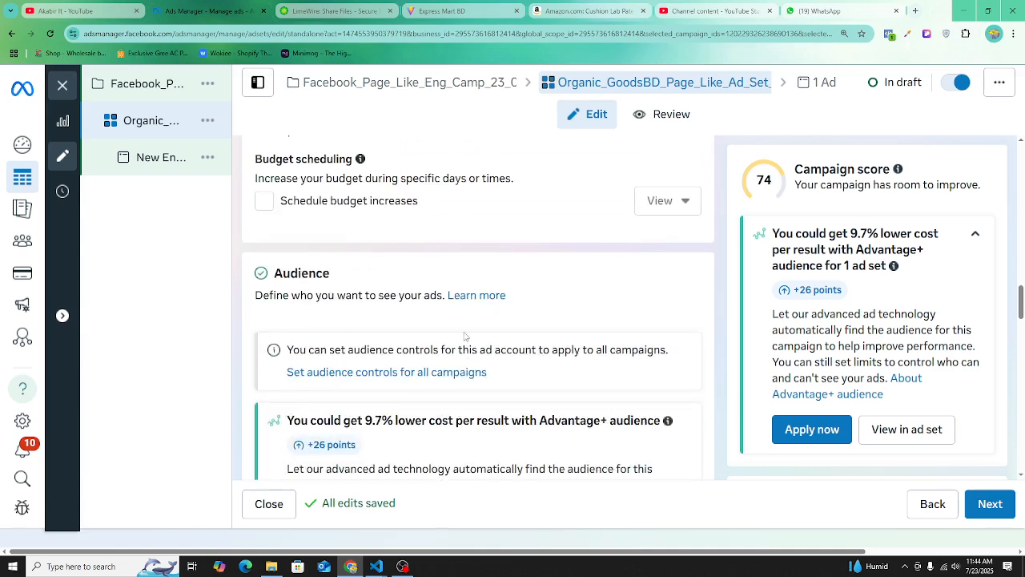
Step: Add Bangladesh as a targeted country and remove New York from the audience locations
{"action": "scroll", "coordinate": [457, 334], "scroll_direction": "down", "scroll_amount": 5}
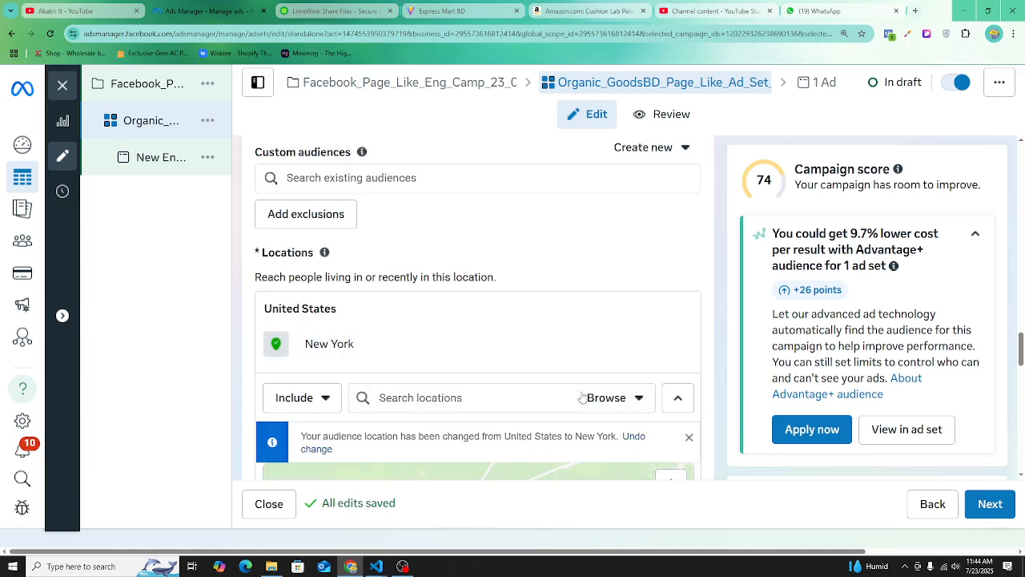
{"action": "left_click", "coordinate": [436, 404]}
{"action": "type", "text": "banglad"}
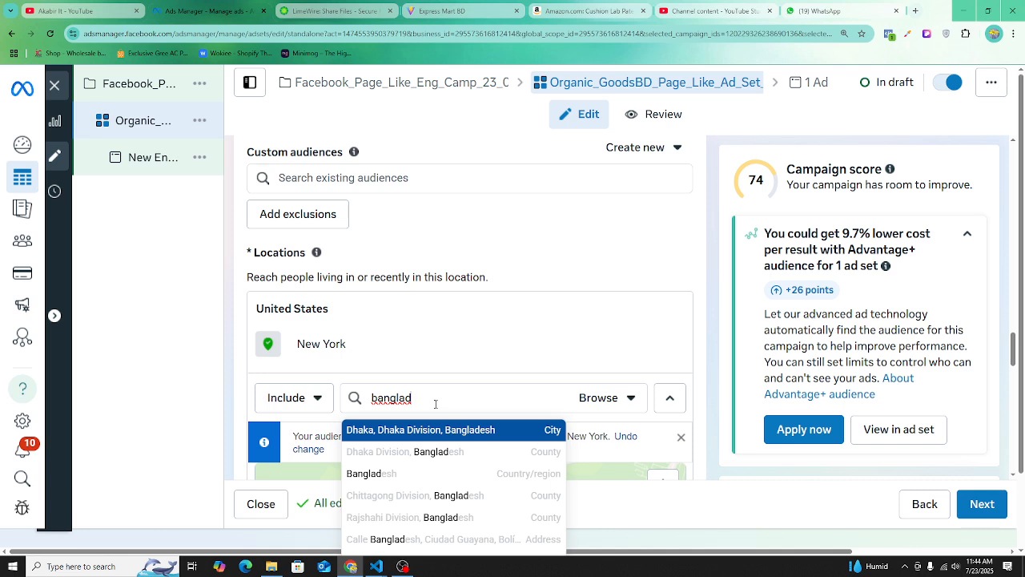
{"action": "type", "text": "esh"}
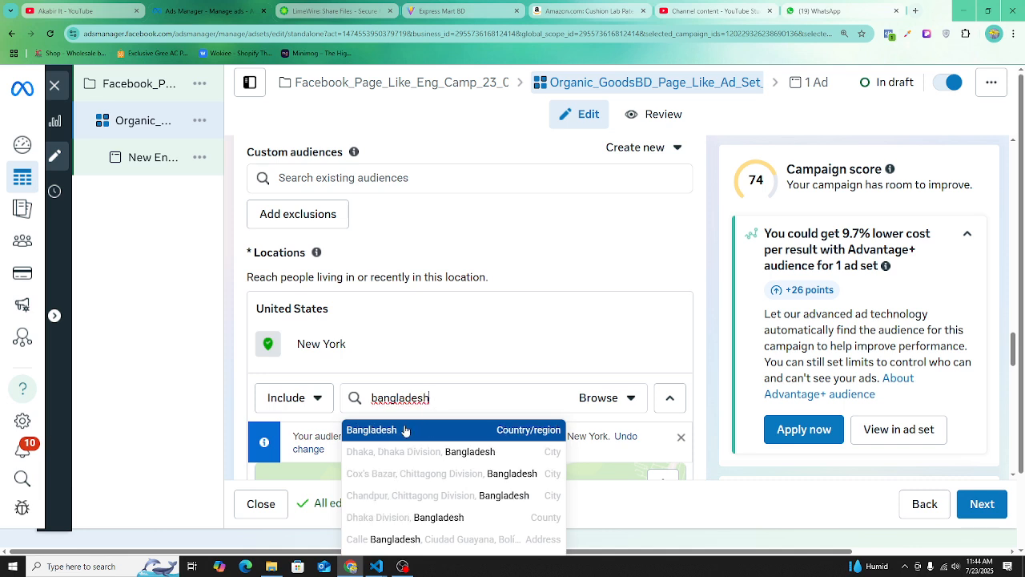
{"action": "left_click", "coordinate": [409, 431]}
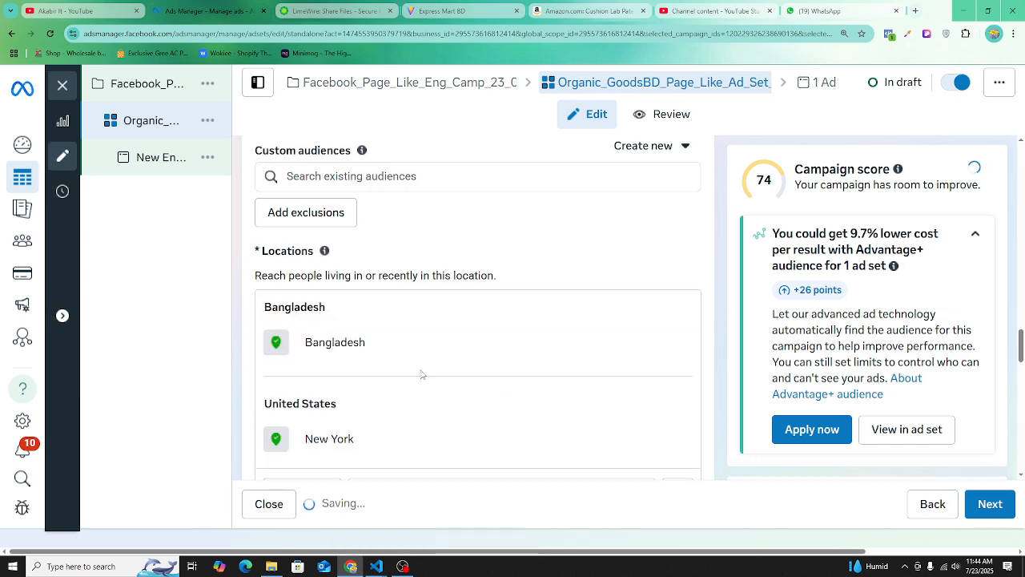
{"action": "left_click", "coordinate": [678, 439]}
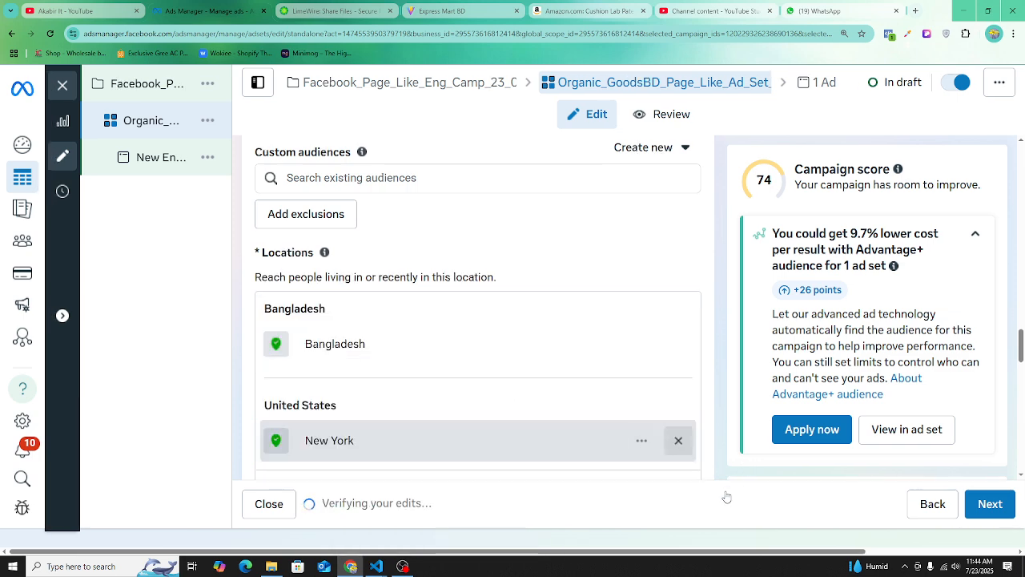
Step: Examine the audience size, daily reach and page-like estimates for the Bangladesh audience, and review its location, age and gender targeting
{"action": "scroll", "coordinate": [907, 341], "scroll_direction": "down", "scroll_amount": 10}
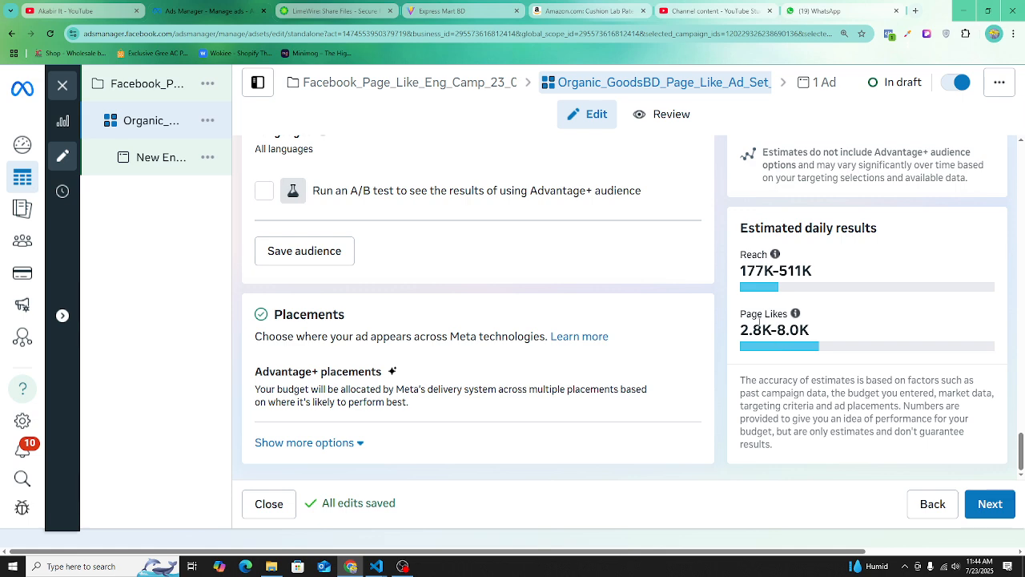
{"action": "mouse_move", "coordinate": [789, 319]}
{"action": "scroll", "coordinate": [581, 353], "scroll_direction": "up", "scroll_amount": 2}
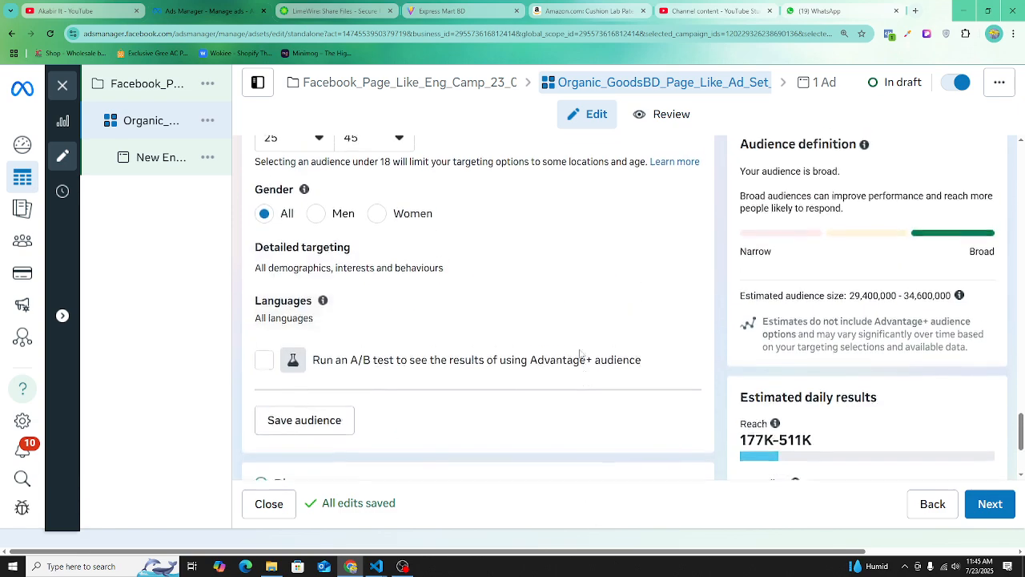
{"action": "scroll", "coordinate": [582, 353], "scroll_direction": "up", "scroll_amount": 6}
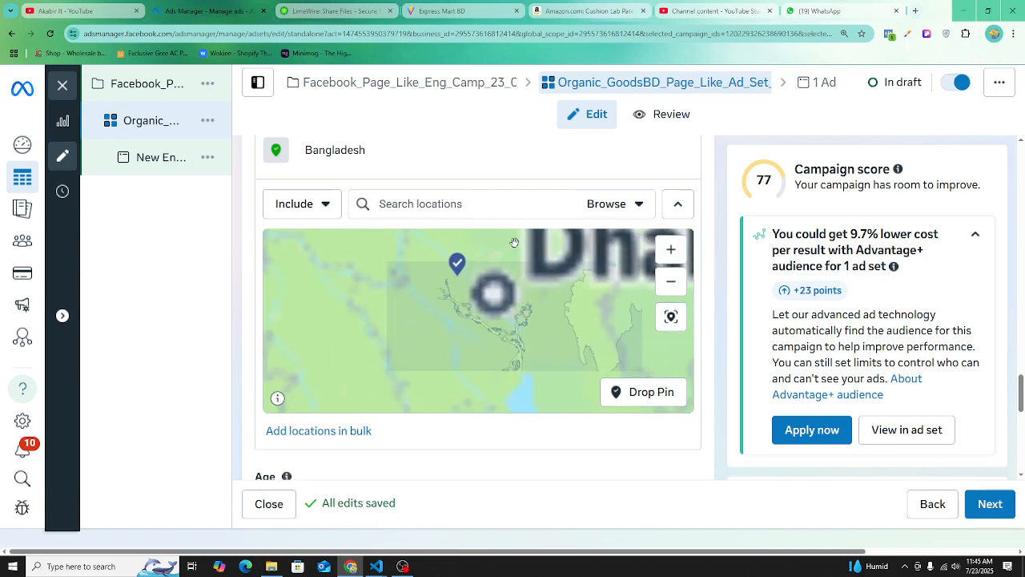
{"action": "scroll", "coordinate": [515, 241], "scroll_direction": "down", "scroll_amount": 8}
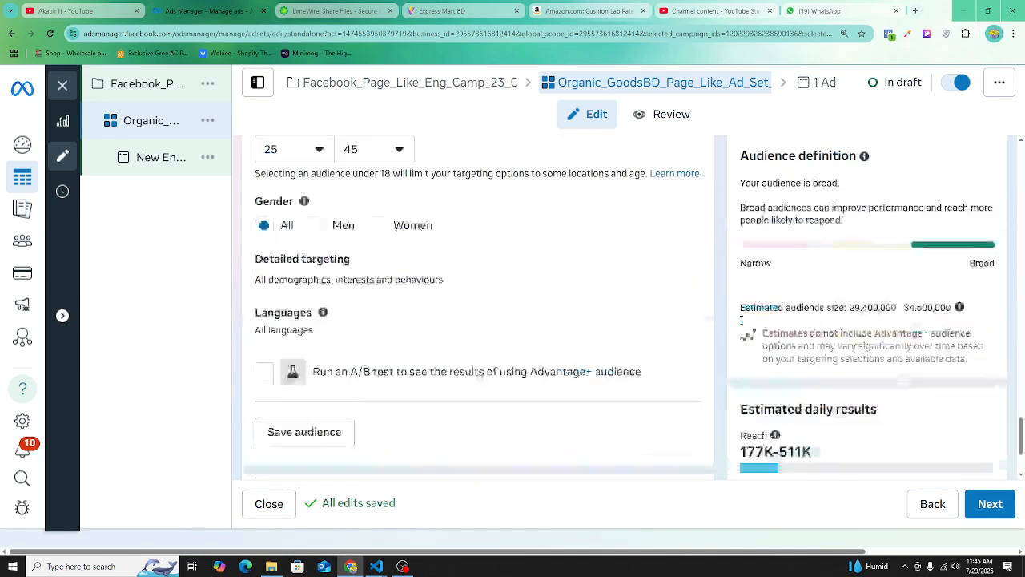
{"action": "scroll", "coordinate": [742, 320], "scroll_direction": "down", "scroll_amount": 2}
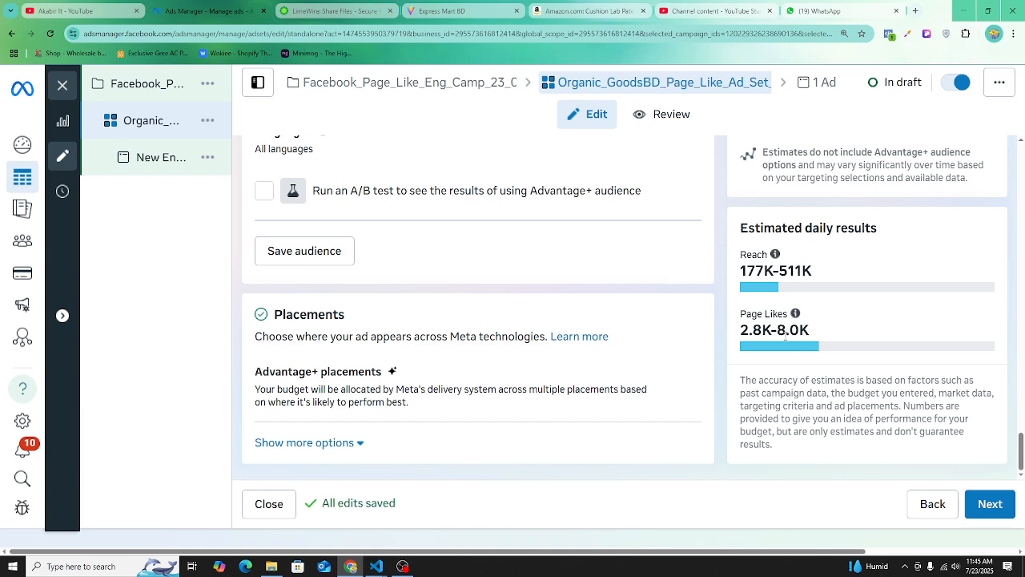
{"action": "scroll", "coordinate": [712, 341], "scroll_direction": "up", "scroll_amount": 6}
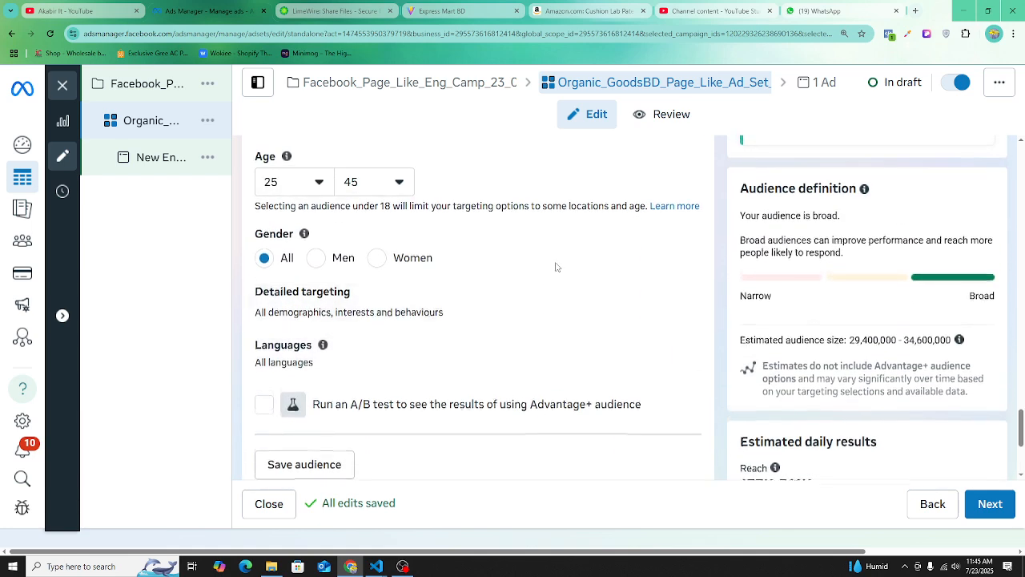
Step: Open the New Engagement ad and review its identity, ad setup, destination, creative and tracking sections along with the ad preview
{"action": "scroll", "coordinate": [921, 391], "scroll_direction": "down", "scroll_amount": 2}
{"action": "scroll", "coordinate": [921, 391], "scroll_direction": "down", "scroll_amount": 4}
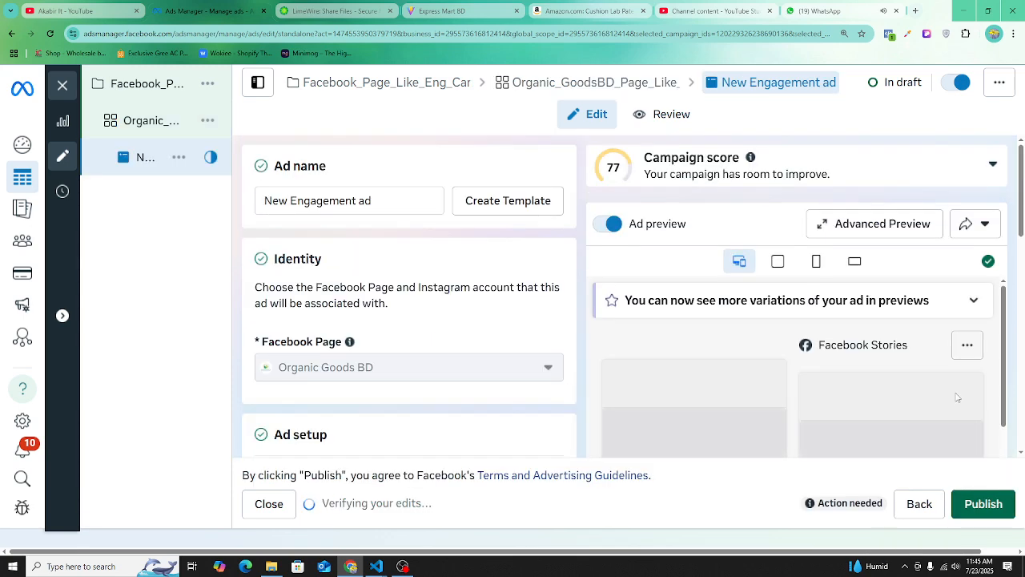
{"action": "left_click", "coordinate": [584, 83]}
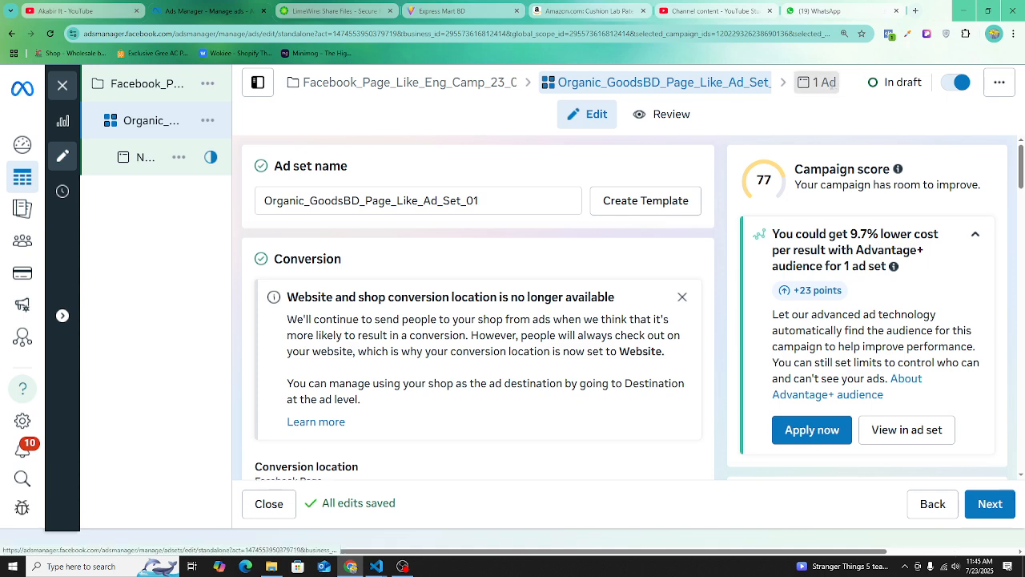
{"action": "left_click", "coordinate": [832, 88]}
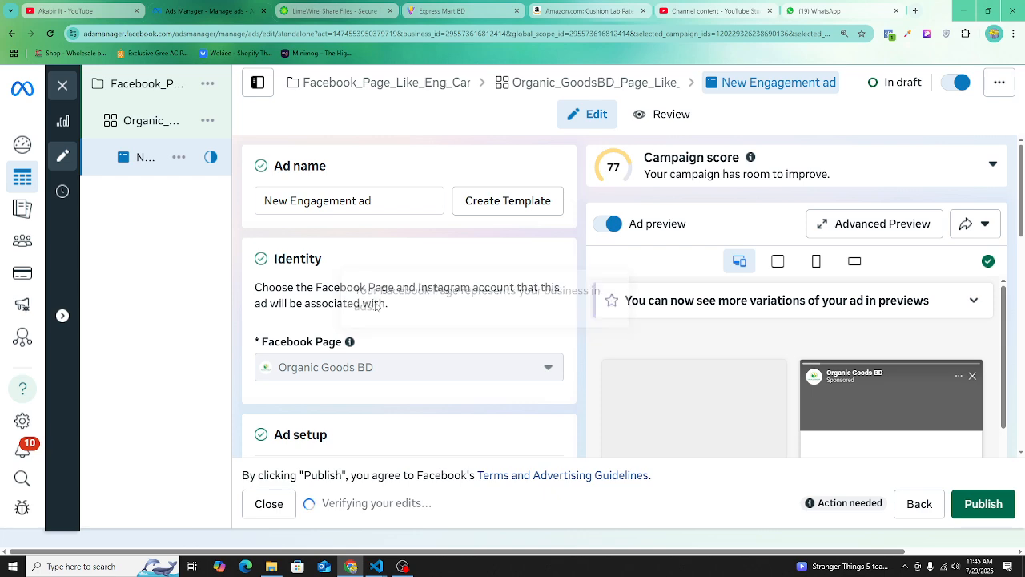
{"action": "scroll", "coordinate": [508, 397], "scroll_direction": "down", "scroll_amount": 1}
{"action": "scroll", "coordinate": [508, 398], "scroll_direction": "down", "scroll_amount": 5}
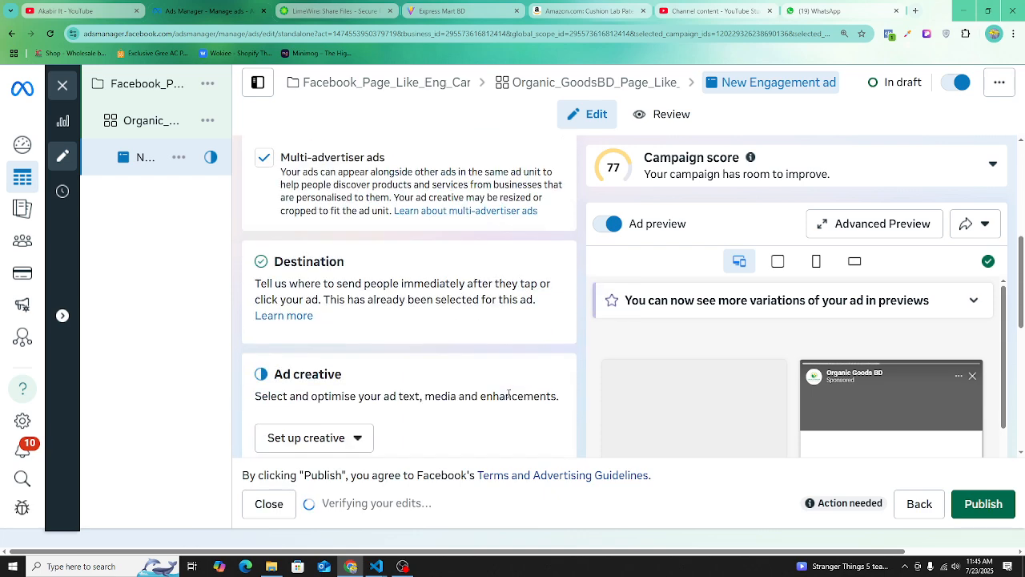
{"action": "scroll", "coordinate": [468, 395], "scroll_direction": "down", "scroll_amount": 4}
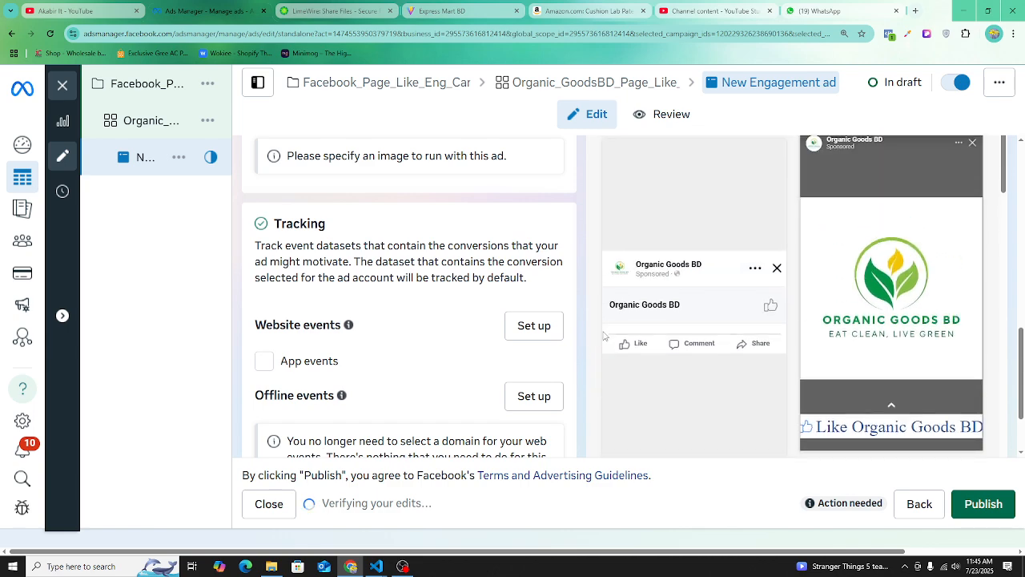
{"action": "scroll", "coordinate": [601, 336], "scroll_direction": "up", "scroll_amount": 5}
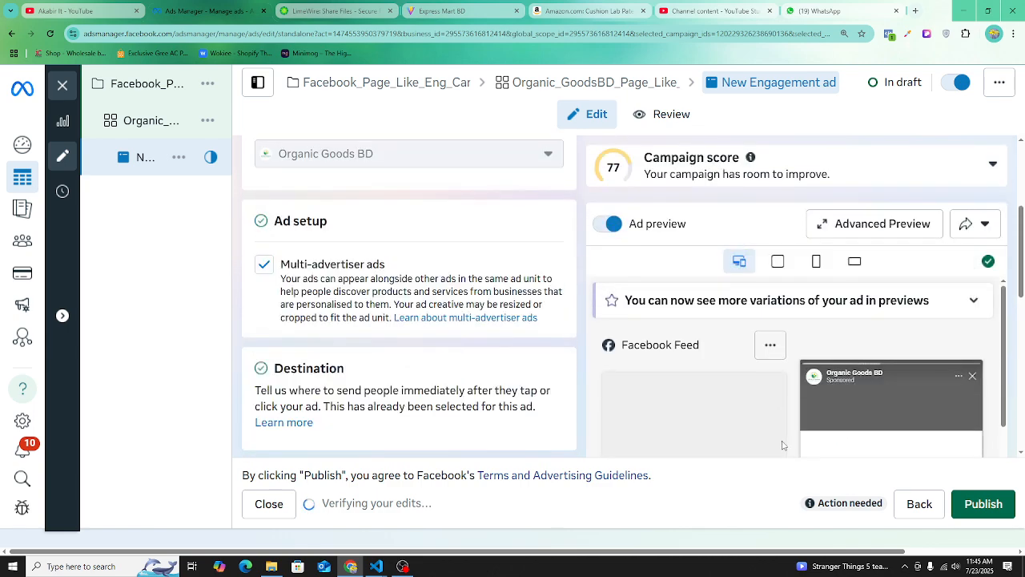
{"action": "scroll", "coordinate": [721, 449], "scroll_direction": "up", "scroll_amount": 3}
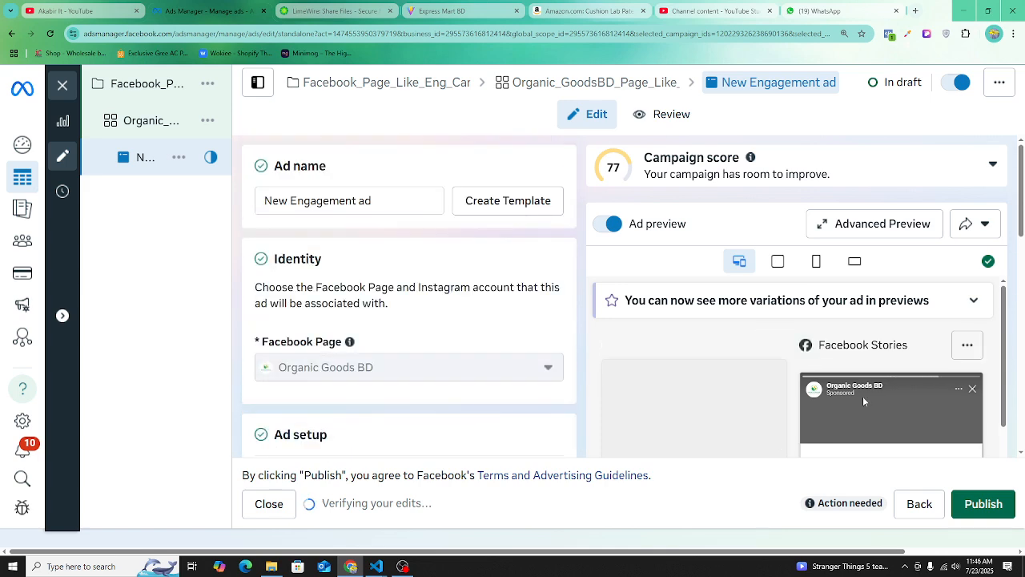
Step: Rename the New Engagement ad as Organic_GoodsBD_Page_Like_Ad_01
{"action": "scroll", "coordinate": [863, 363], "scroll_direction": "down", "scroll_amount": 5}
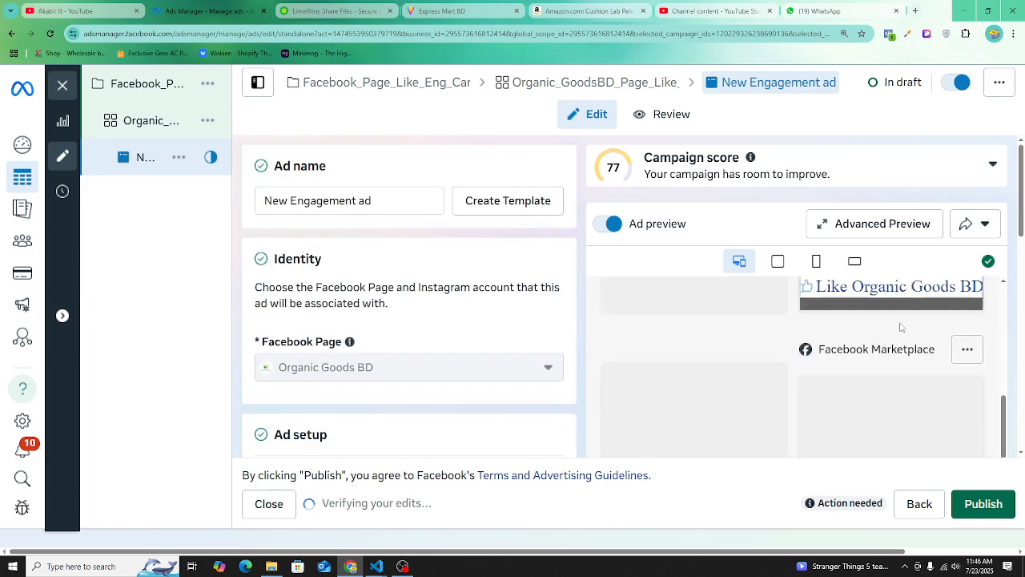
{"action": "scroll", "coordinate": [746, 366], "scroll_direction": "up", "scroll_amount": 3}
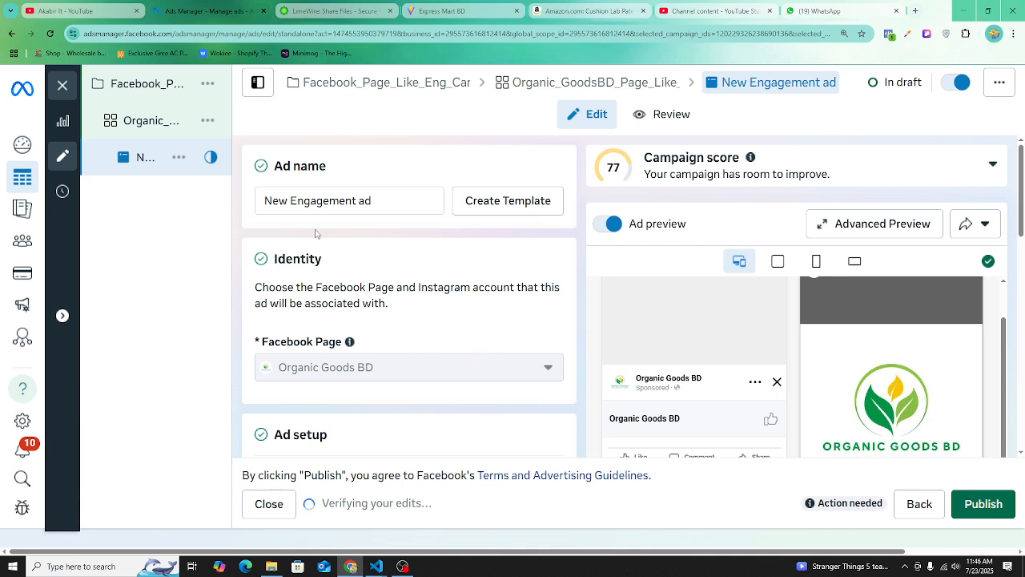
{"action": "triple_click", "coordinate": [398, 203]}
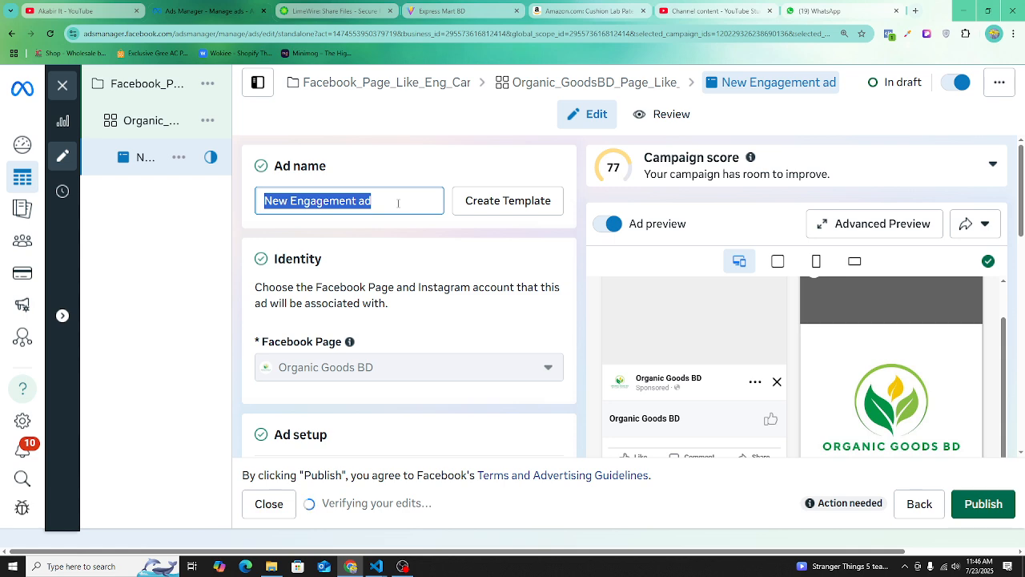
{"action": "type", "text": "Organic"}
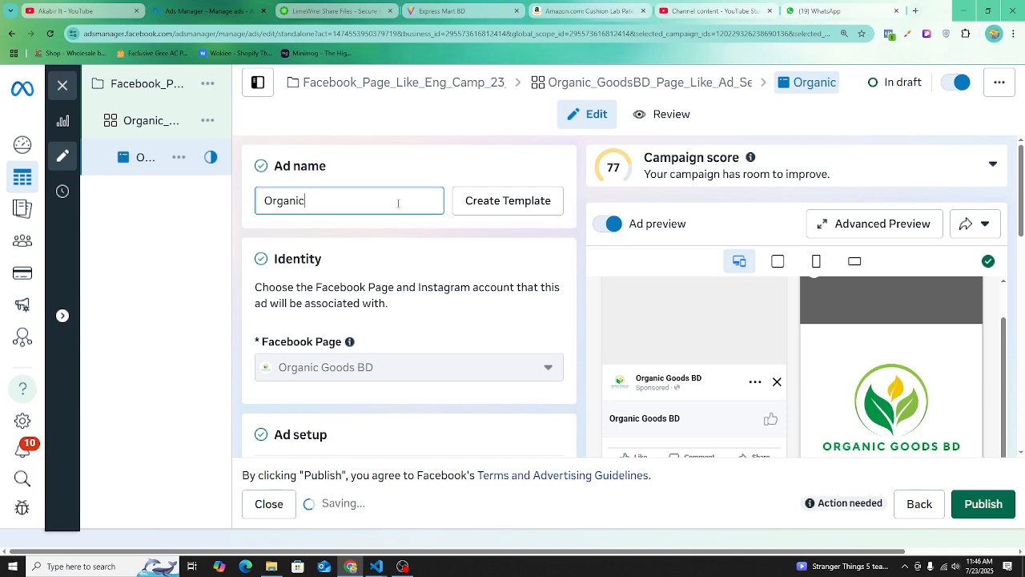
{"action": "type", "text": "_Goo"}
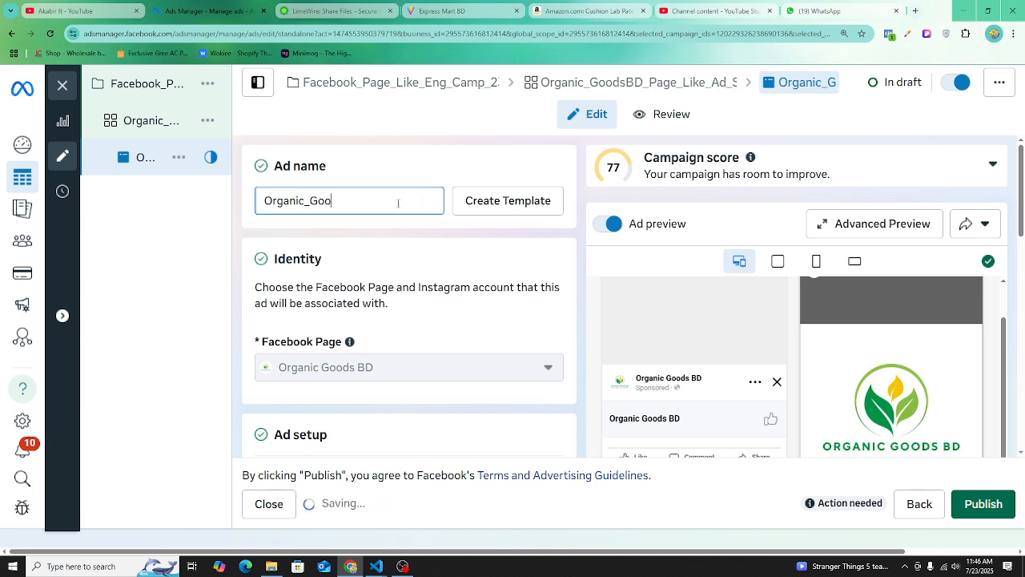
{"action": "type", "text": "dsBD"}
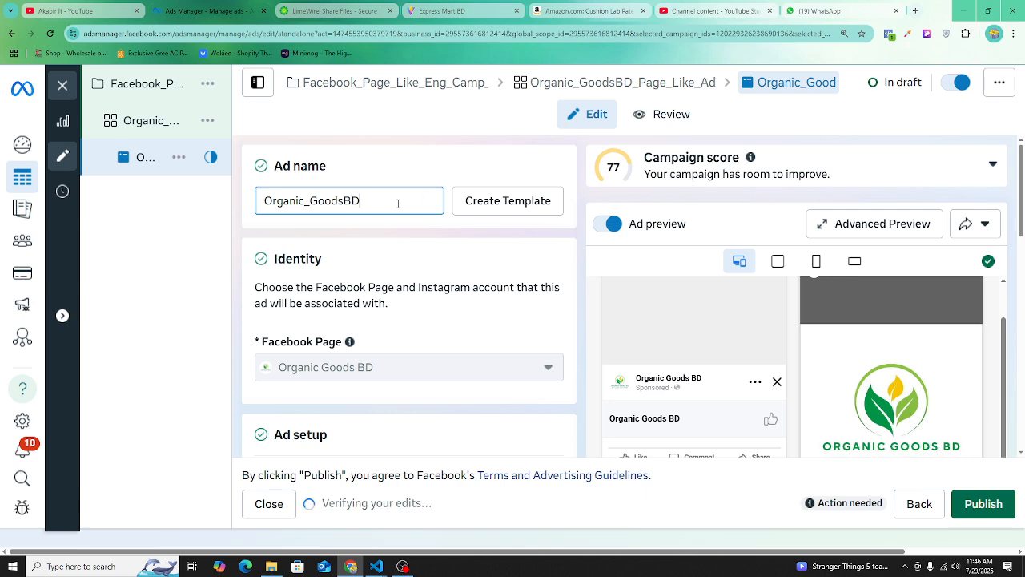
{"action": "type", "text": "_"}
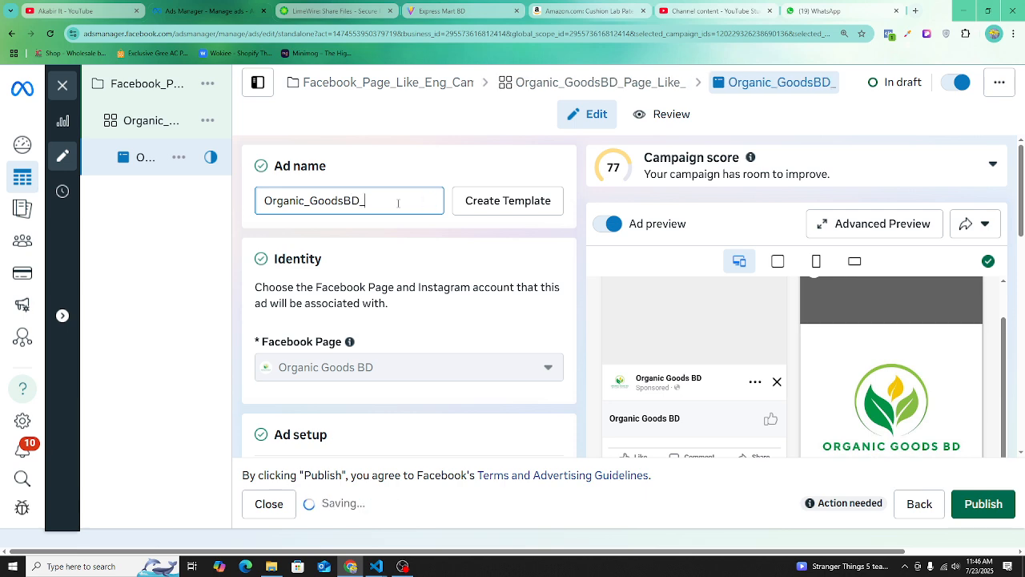
{"action": "type", "text": "Page"}
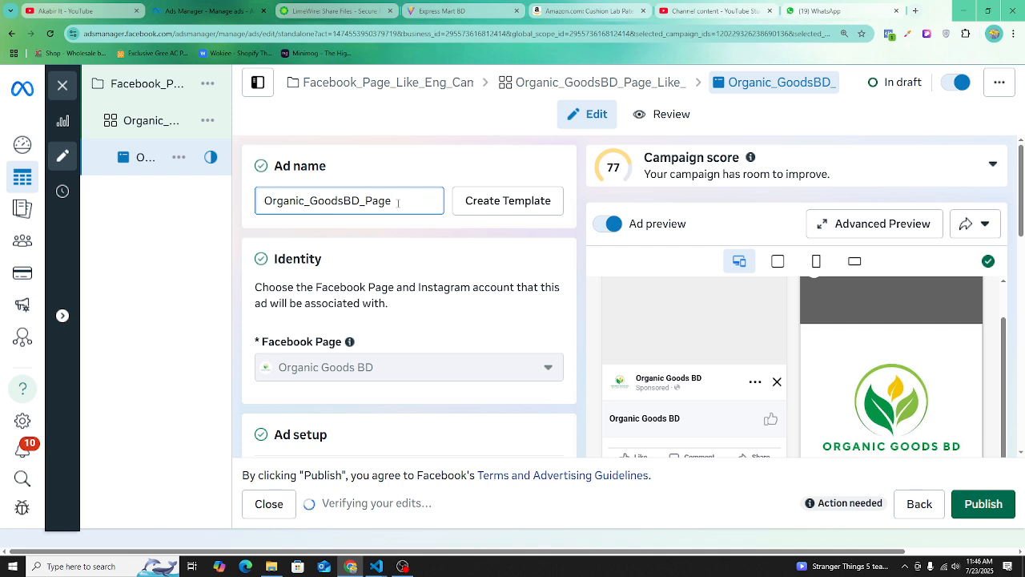
{"action": "type", "text": "_Like_"}
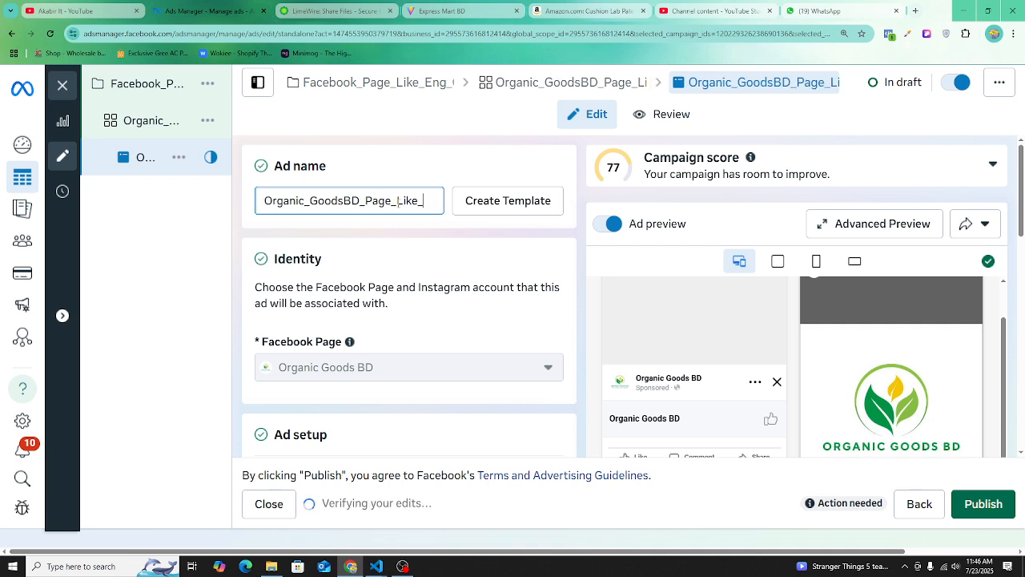
{"action": "type", "text": "Ad_01"}
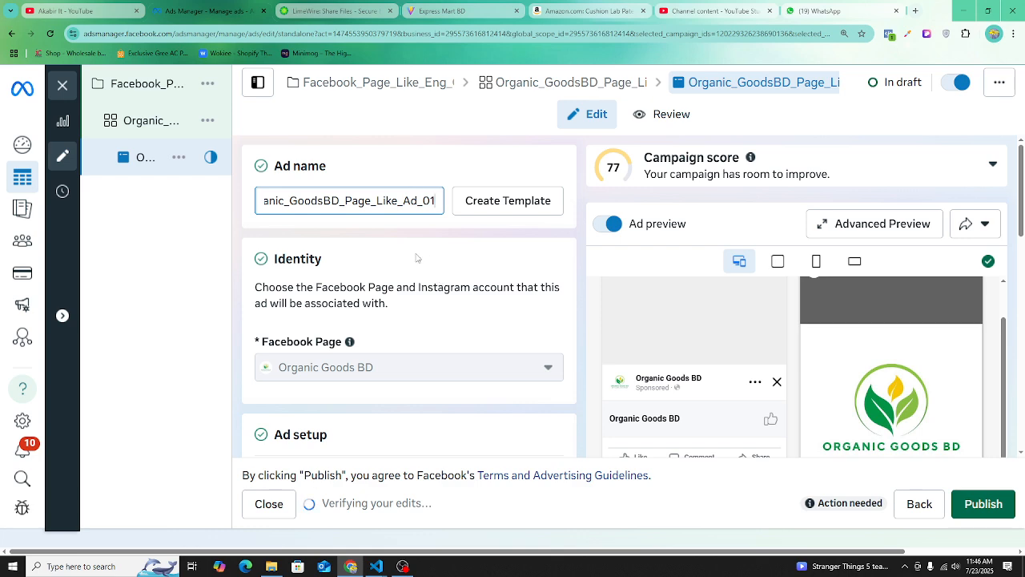
{"action": "left_click", "coordinate": [405, 233]}
Step: Set up a video ad creative using 8193982-uhd_2160_4096_25fps.mp4 from the account's media
{"action": "scroll", "coordinate": [412, 297], "scroll_direction": "down", "scroll_amount": 2}
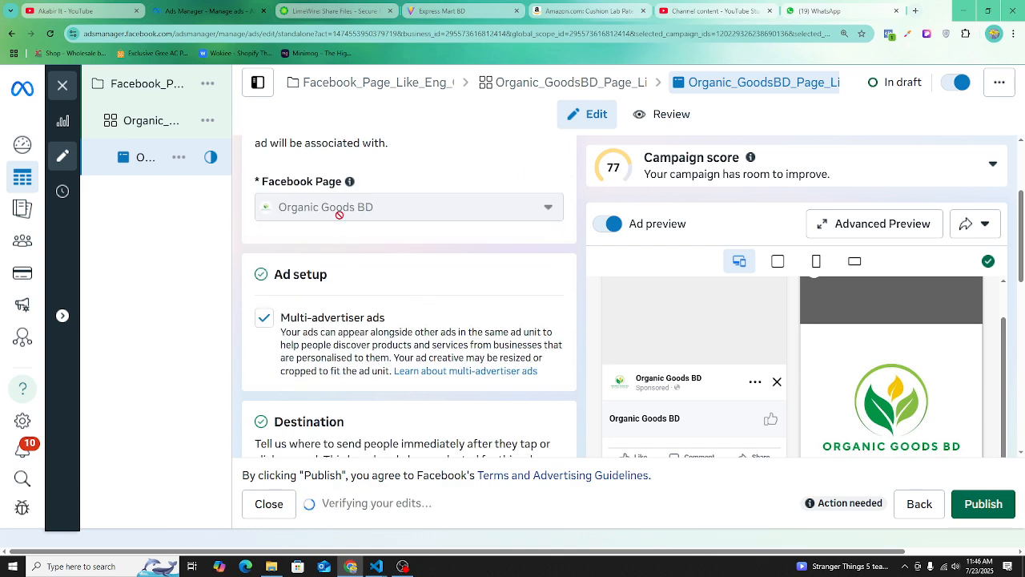
{"action": "scroll", "coordinate": [337, 210], "scroll_direction": "down", "scroll_amount": 2}
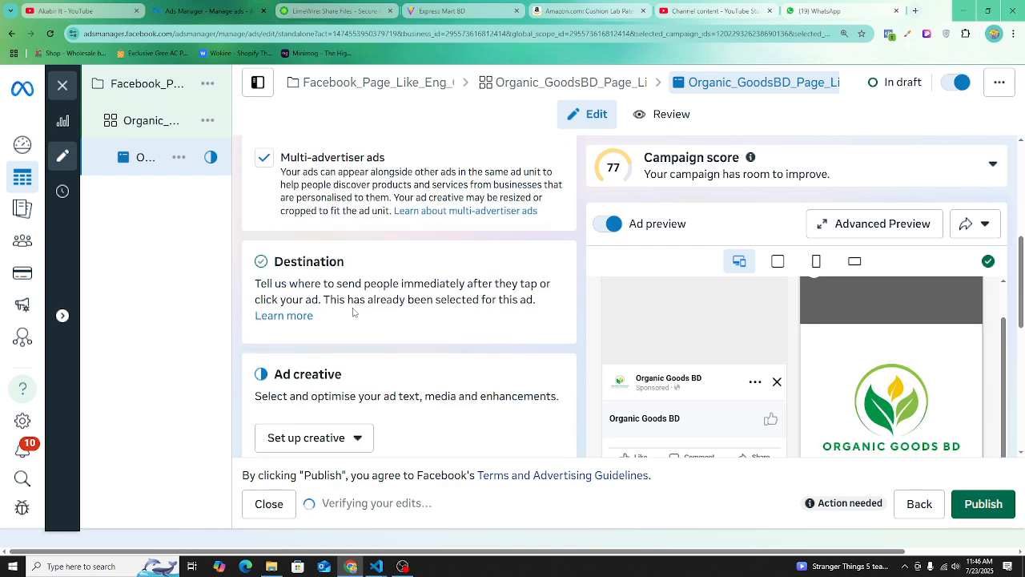
{"action": "scroll", "coordinate": [337, 321], "scroll_direction": "down", "scroll_amount": 2}
{"action": "left_click", "coordinate": [314, 277]}
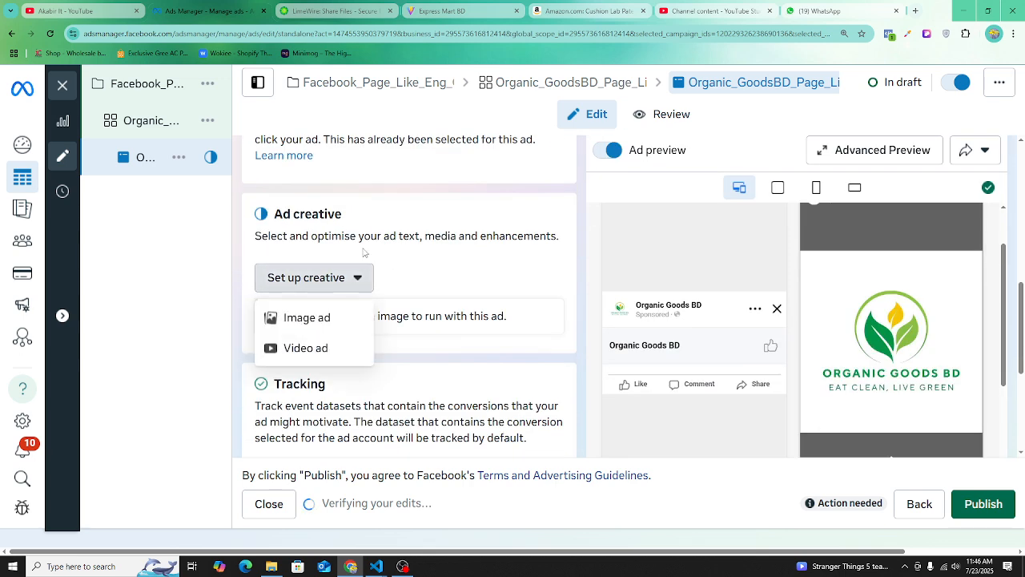
{"action": "left_click", "coordinate": [312, 348]}
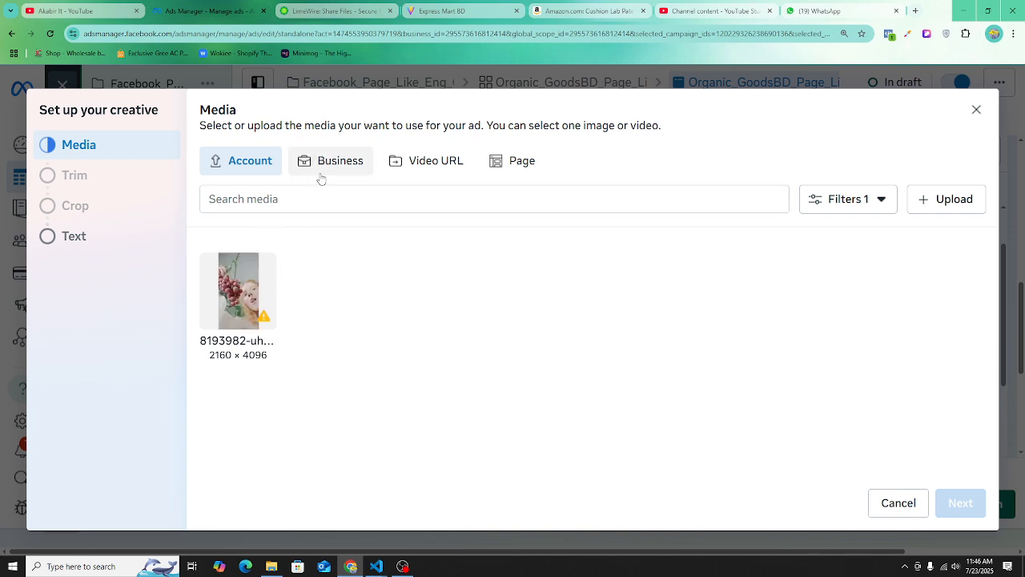
{"action": "left_click", "coordinate": [238, 298]}
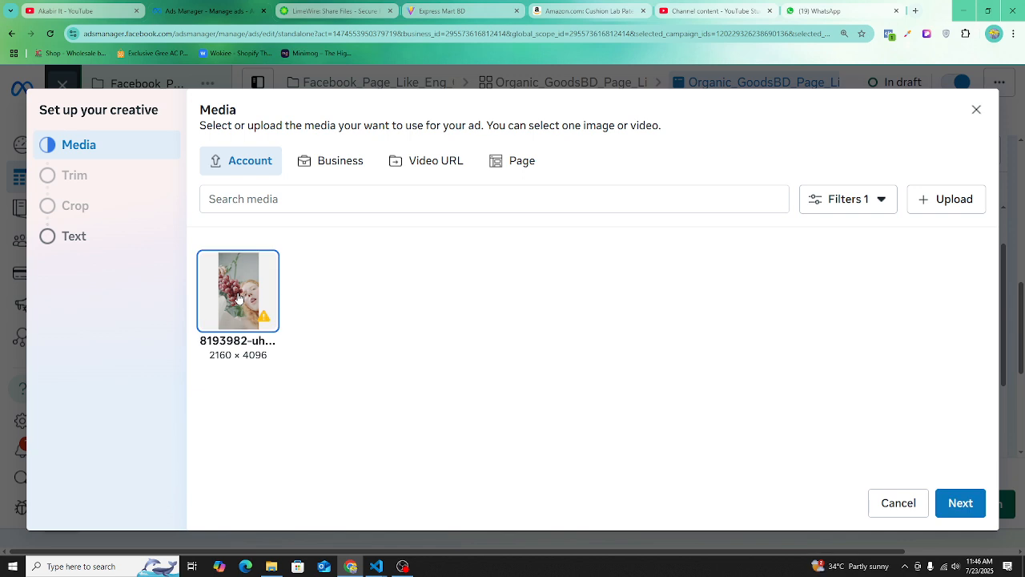
{"action": "left_click", "coordinate": [958, 503]}
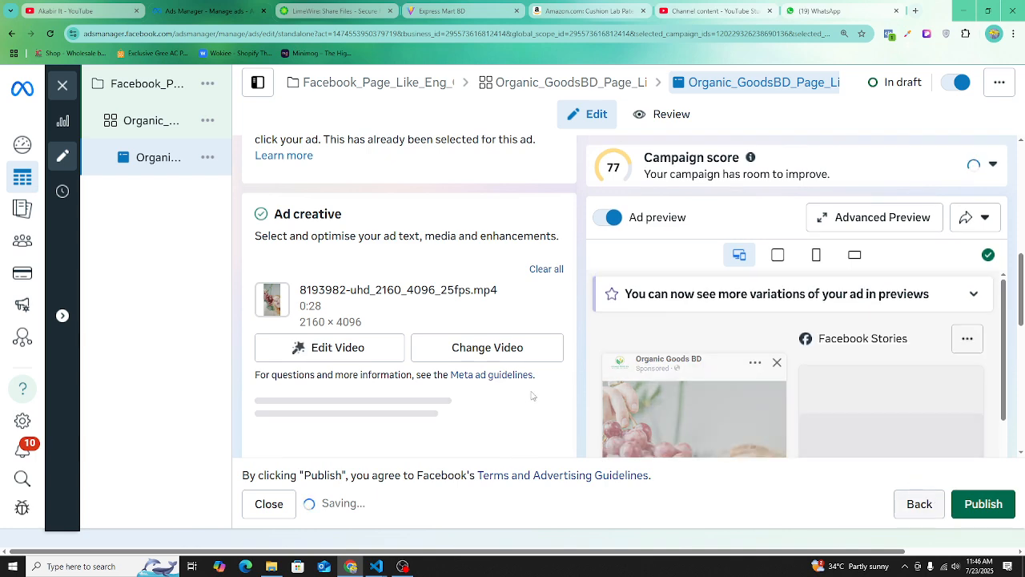
Step: Review the video ad's previews across the Facebook feed, video feed and Reels placements, along with its primary text and tracking settings
{"action": "scroll", "coordinate": [507, 401], "scroll_direction": "down", "scroll_amount": 2}
{"action": "scroll", "coordinate": [866, 352], "scroll_direction": "down", "scroll_amount": 2}
{"action": "scroll", "coordinate": [866, 352], "scroll_direction": "down", "scroll_amount": 2}
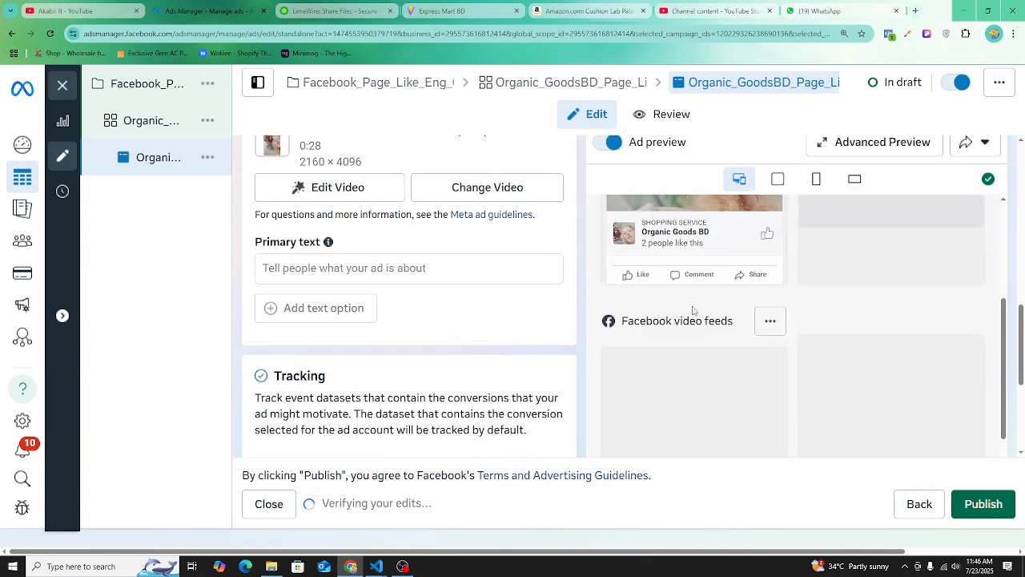
{"action": "scroll", "coordinate": [780, 274], "scroll_direction": "up", "scroll_amount": 1}
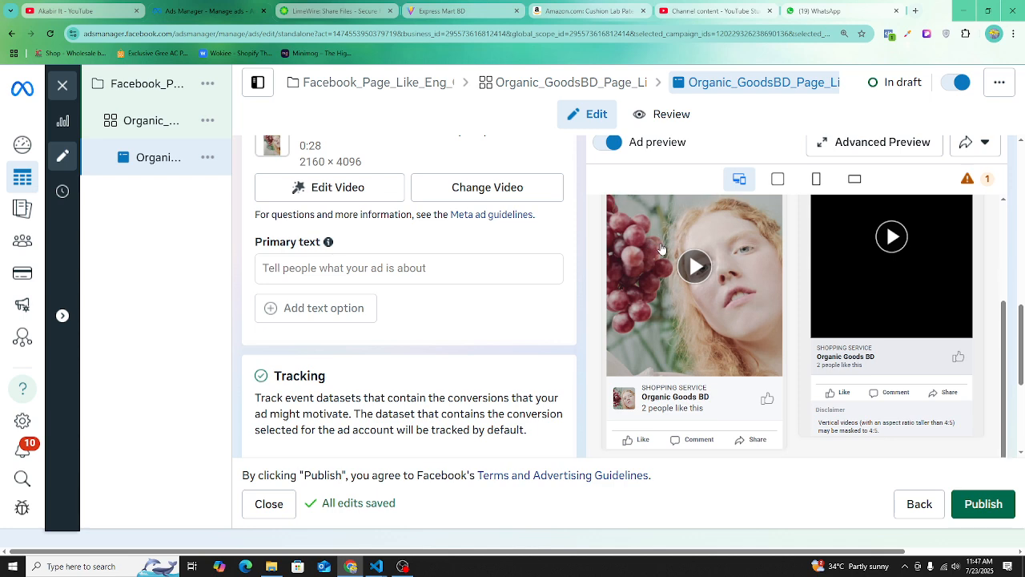
{"action": "scroll", "coordinate": [717, 266], "scroll_direction": "down", "scroll_amount": 2}
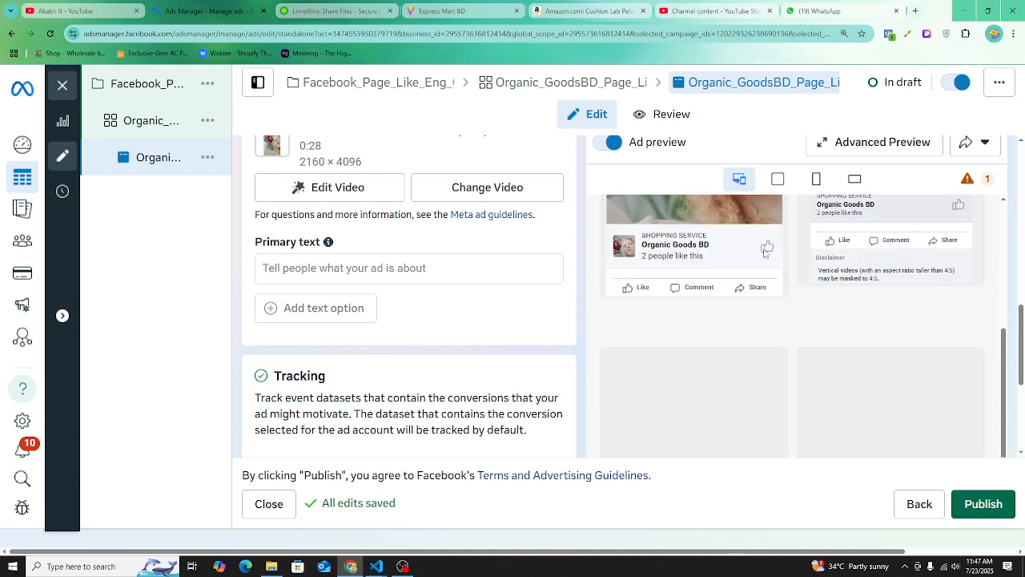
{"action": "scroll", "coordinate": [765, 252], "scroll_direction": "up", "scroll_amount": 2}
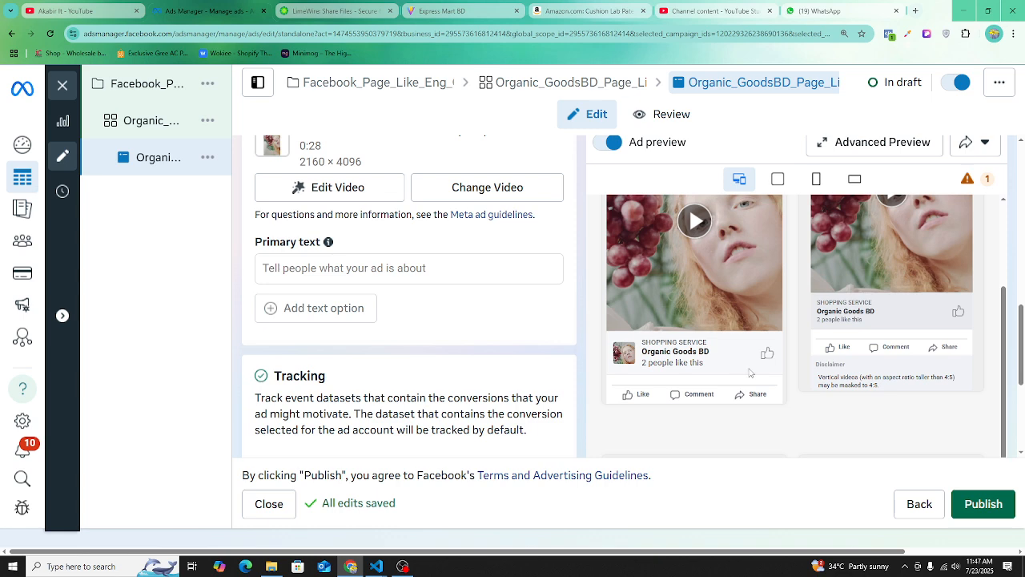
{"action": "scroll", "coordinate": [874, 319], "scroll_direction": "down", "scroll_amount": 3}
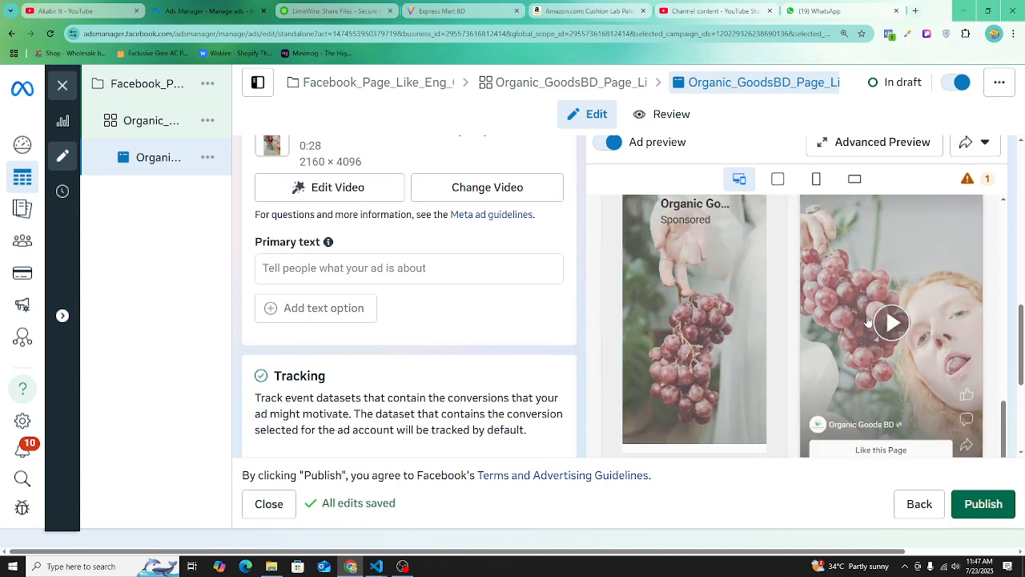
{"action": "scroll", "coordinate": [868, 320], "scroll_direction": "down", "scroll_amount": 3}
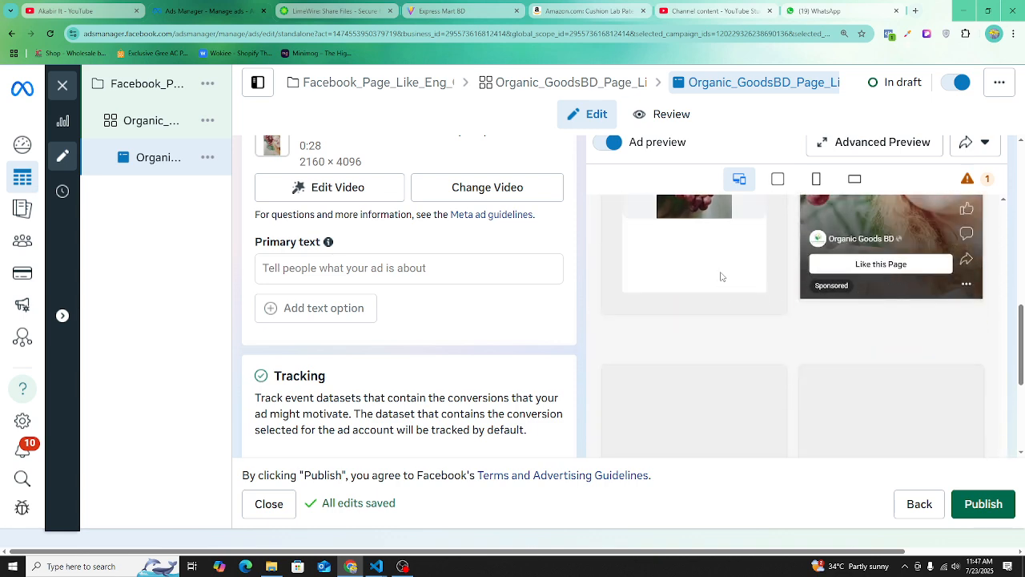
{"action": "scroll", "coordinate": [718, 275], "scroll_direction": "up", "scroll_amount": 3}
{"action": "scroll", "coordinate": [693, 303], "scroll_direction": "down", "scroll_amount": 5}
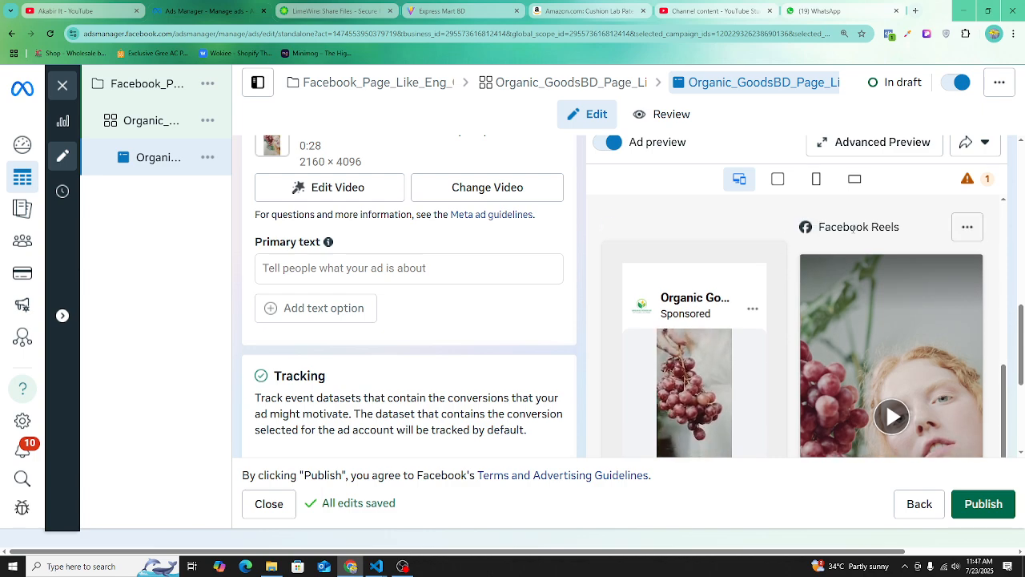
{"action": "scroll", "coordinate": [413, 355], "scroll_direction": "down", "scroll_amount": 3}
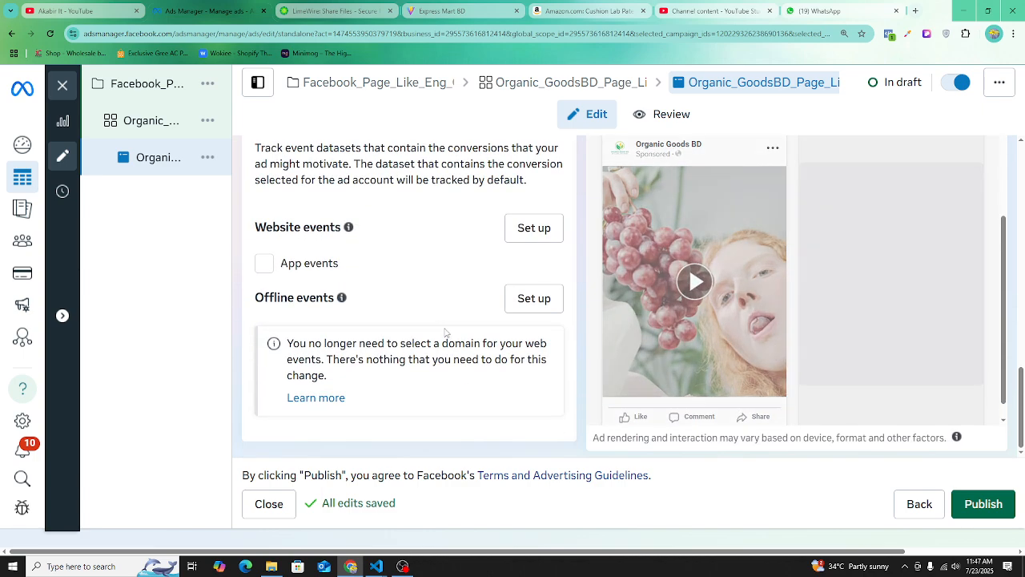
{"action": "scroll", "coordinate": [420, 320], "scroll_direction": "up", "scroll_amount": 8}
{"action": "scroll", "coordinate": [426, 276], "scroll_direction": "up", "scroll_amount": 2}
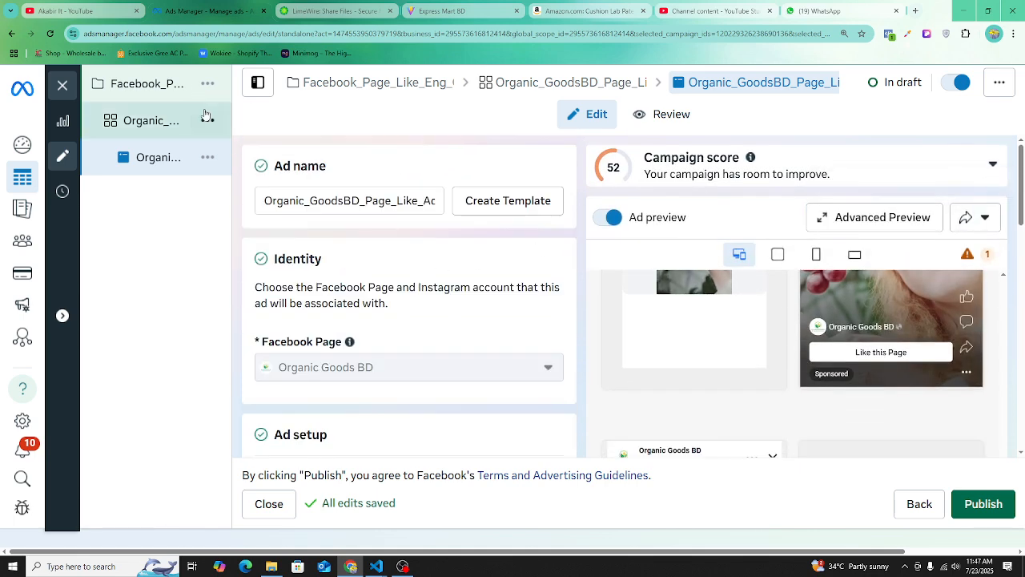
Step: Close the ad editor without publishing the draft, and clear the ad, ad set and campaign selections
{"action": "left_click", "coordinate": [63, 86]}
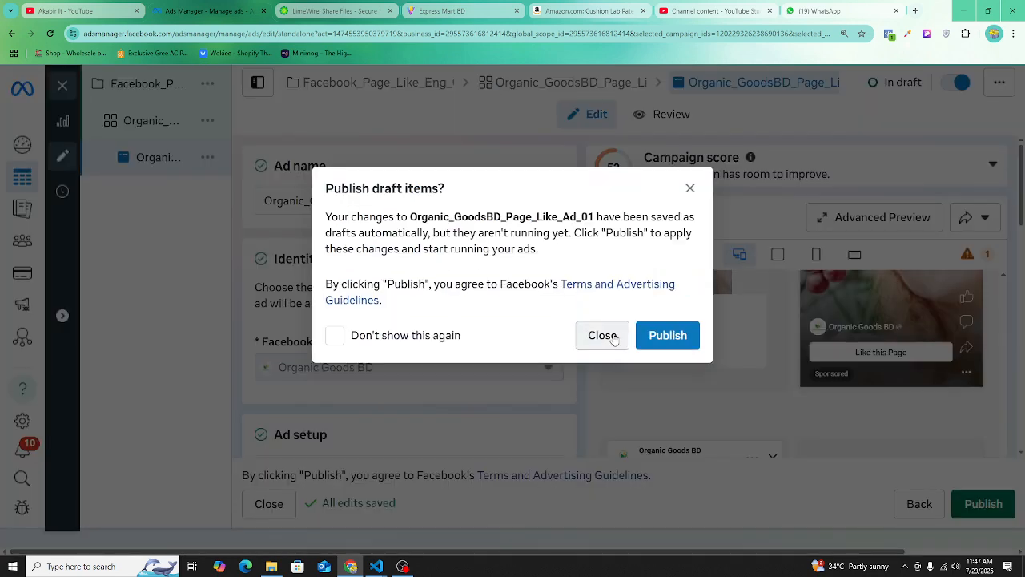
{"action": "left_click", "coordinate": [654, 335]}
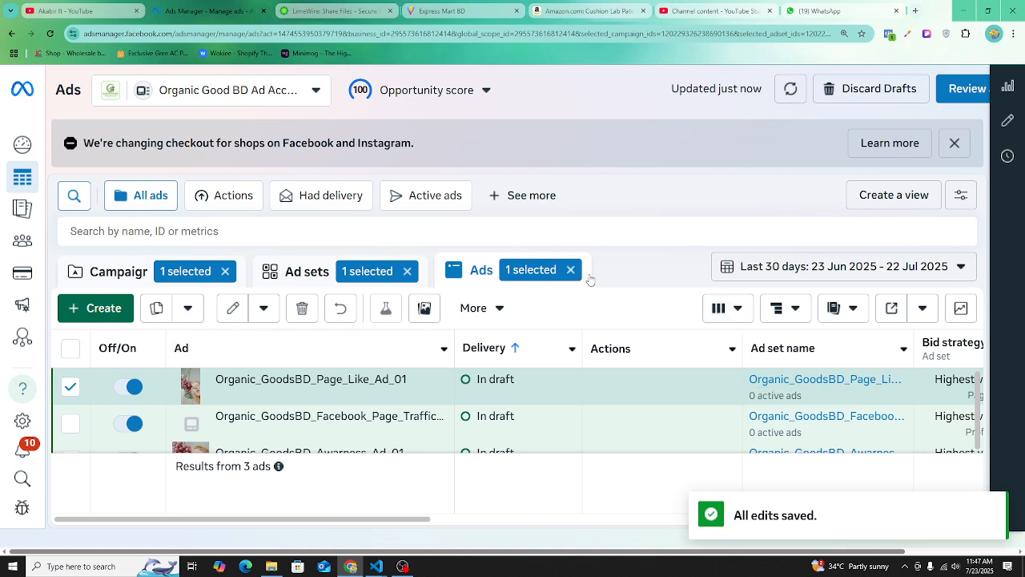
{"action": "left_click", "coordinate": [570, 271]}
{"action": "left_click", "coordinate": [407, 272]}
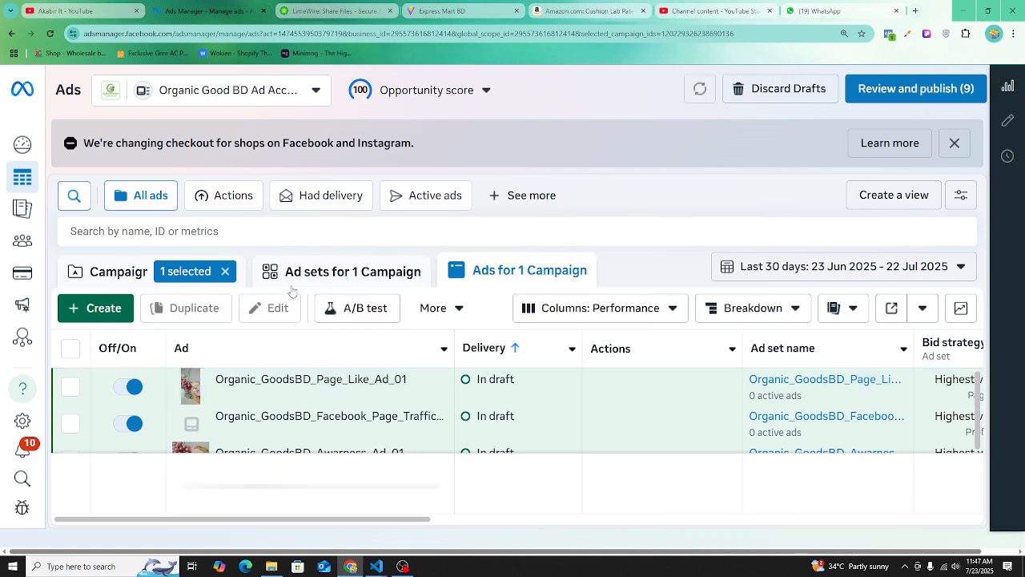
{"action": "left_click", "coordinate": [225, 271]}
Step: Show the account's full list of campaigns and look through the draft campaigns
{"action": "scroll", "coordinate": [294, 334], "scroll_direction": "down", "scroll_amount": 1}
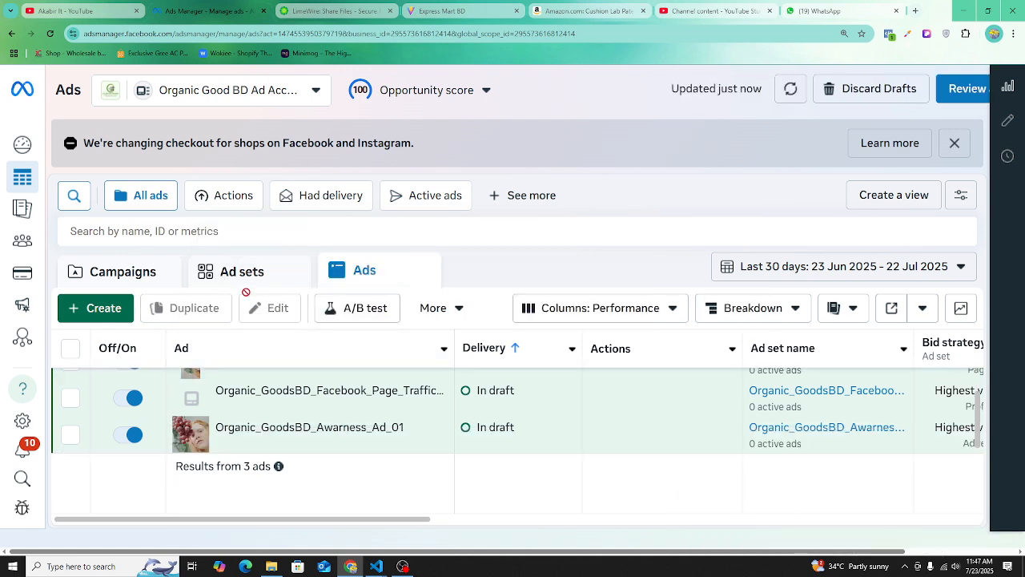
{"action": "left_click", "coordinate": [160, 280]}
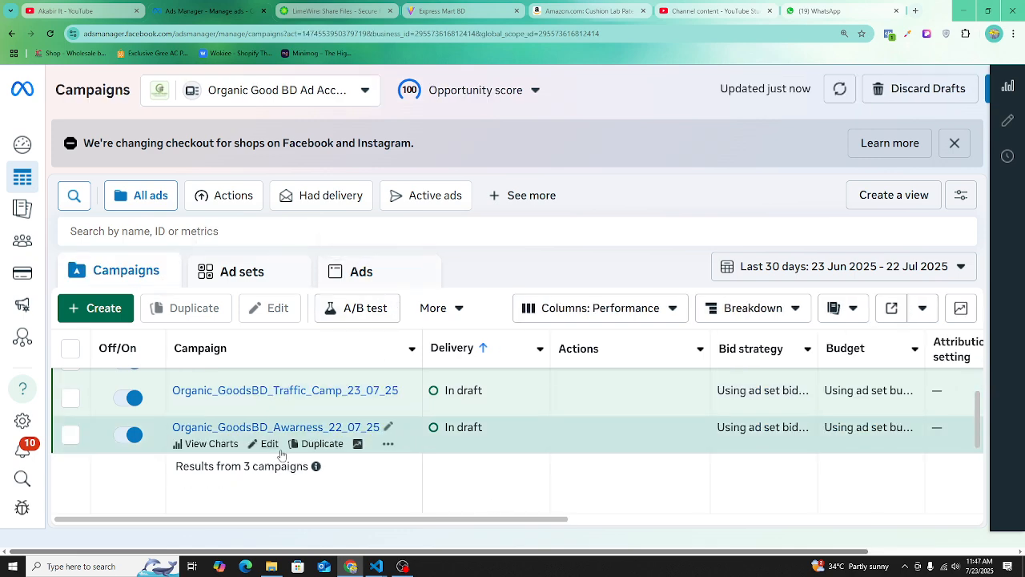
{"action": "scroll", "coordinate": [281, 454], "scroll_direction": "up", "scroll_amount": 1}
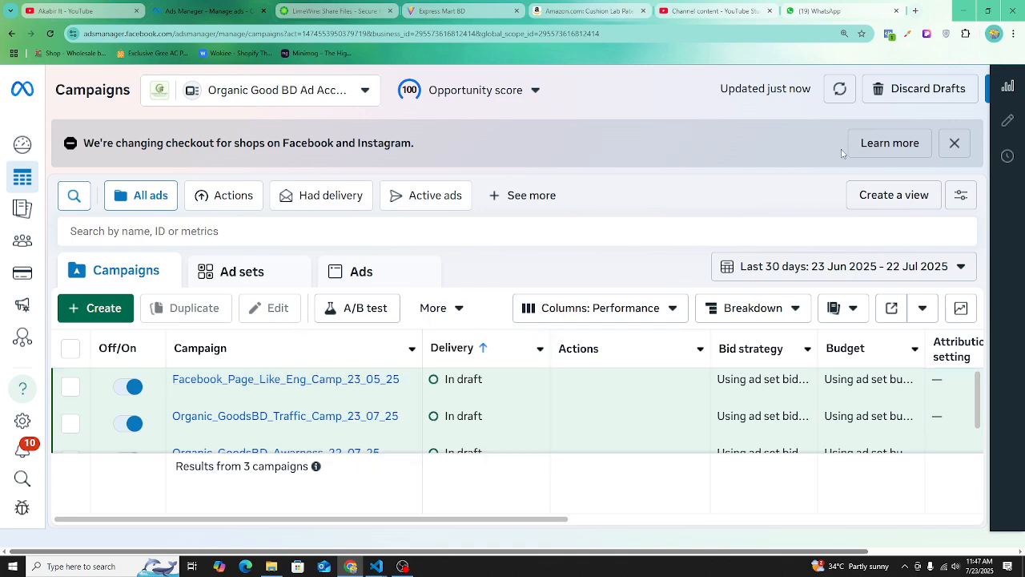